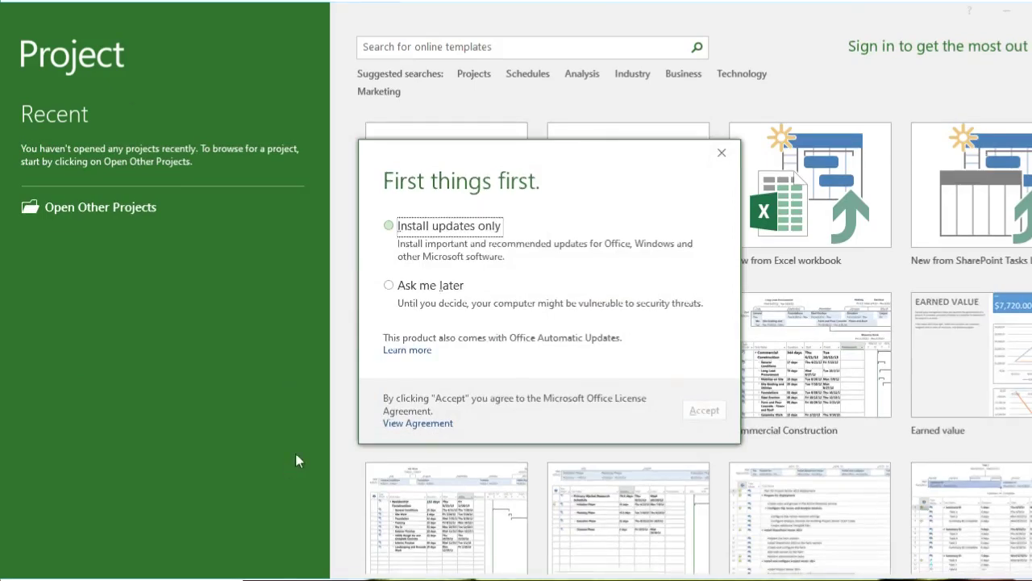
Accept the first-run dialog with Ask me later, create a blank project and dismiss the scheduling-mode notice
{"action": "left_click", "coordinate": [438, 292]}
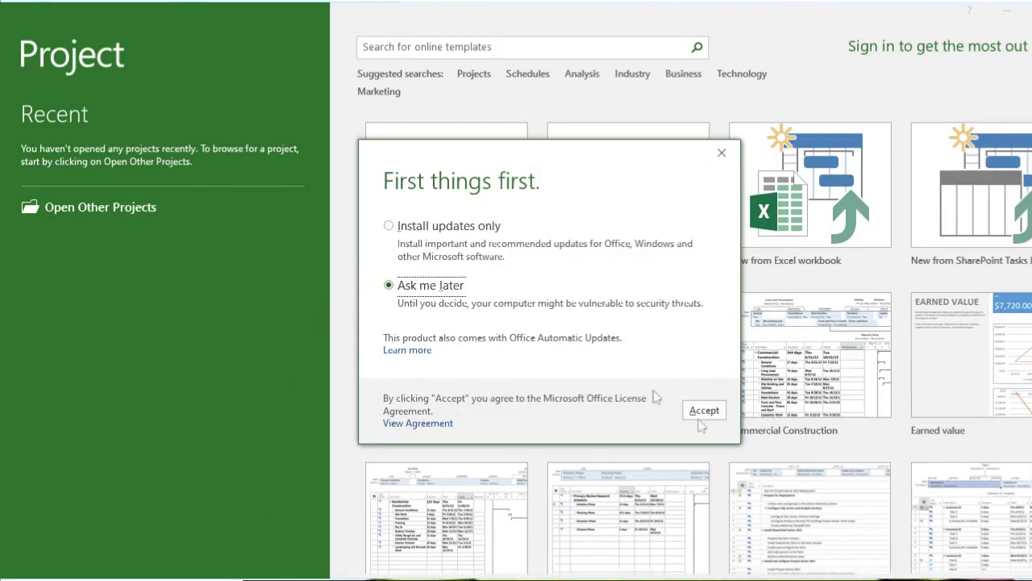
{"action": "left_click", "coordinate": [703, 410]}
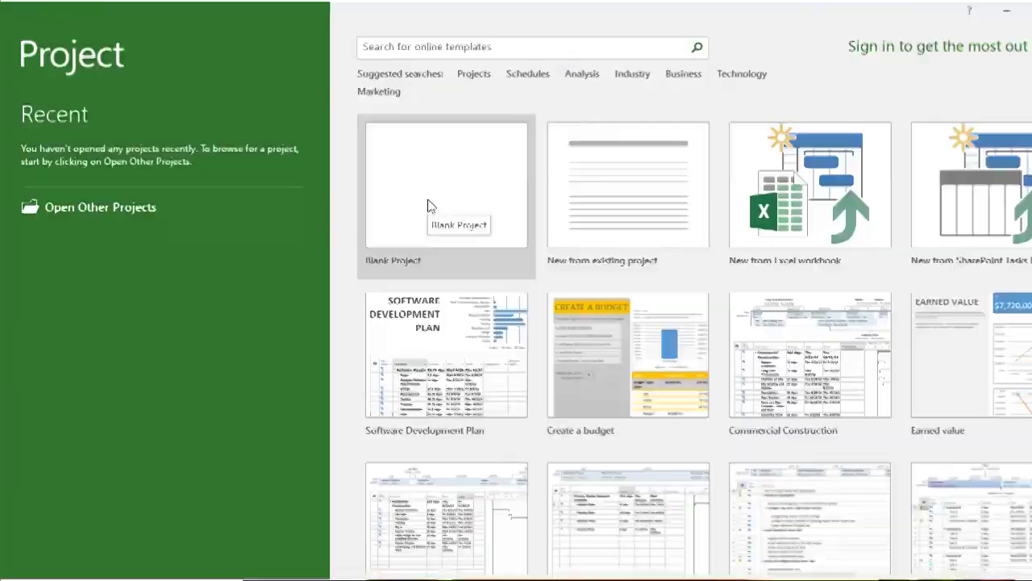
{"action": "left_click", "coordinate": [428, 203]}
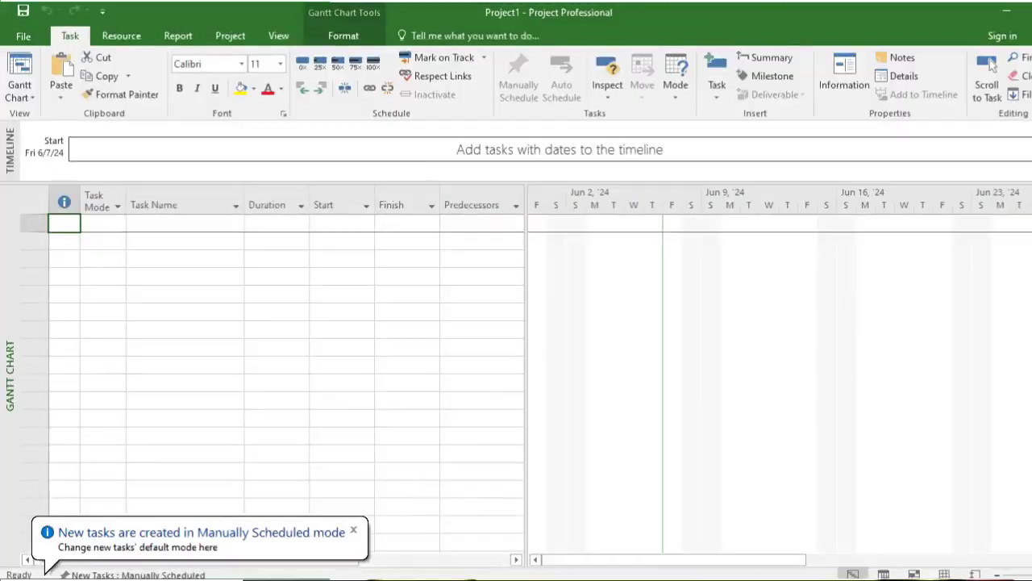
{"action": "left_click", "coordinate": [353, 531]}
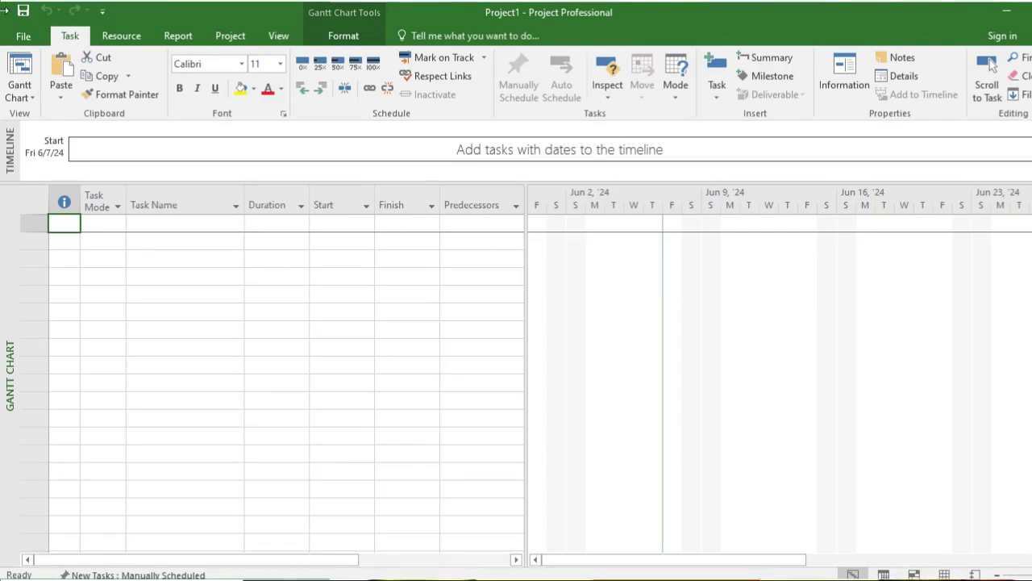
Open the Project Options and examine the available date formats in the general settings
{"action": "left_click", "coordinate": [22, 37]}
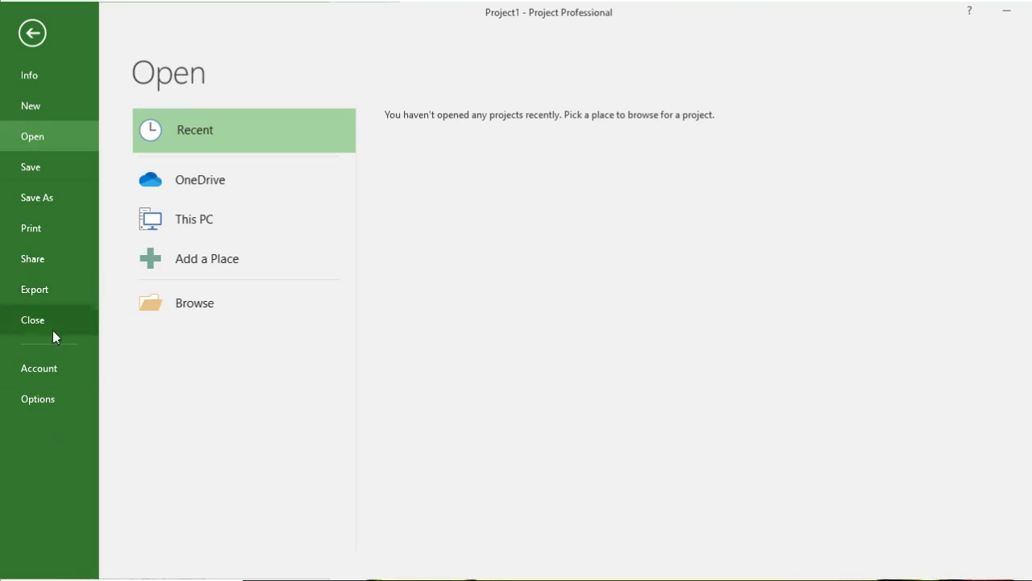
{"action": "left_click", "coordinate": [44, 406]}
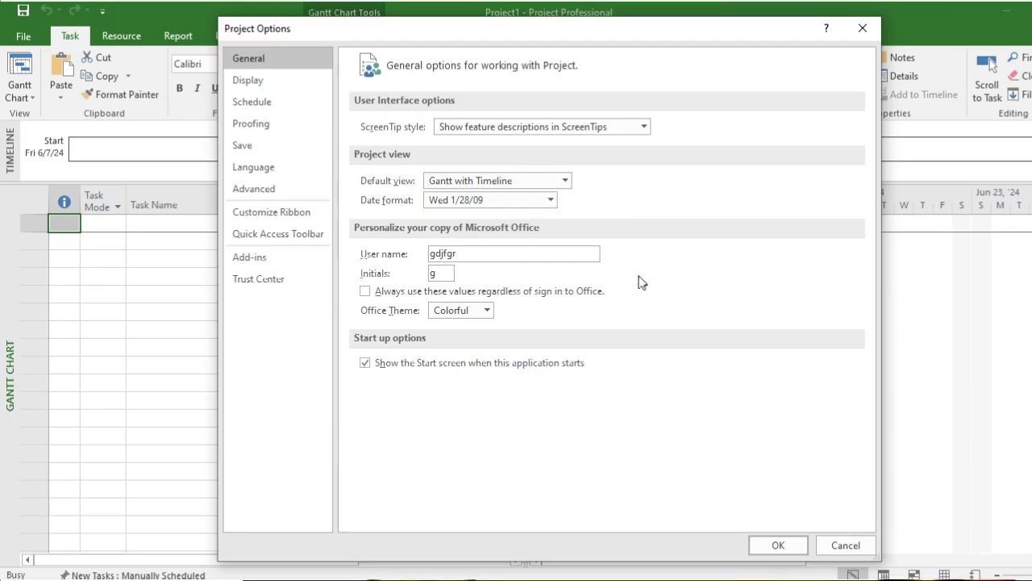
{"action": "left_click", "coordinate": [549, 201]}
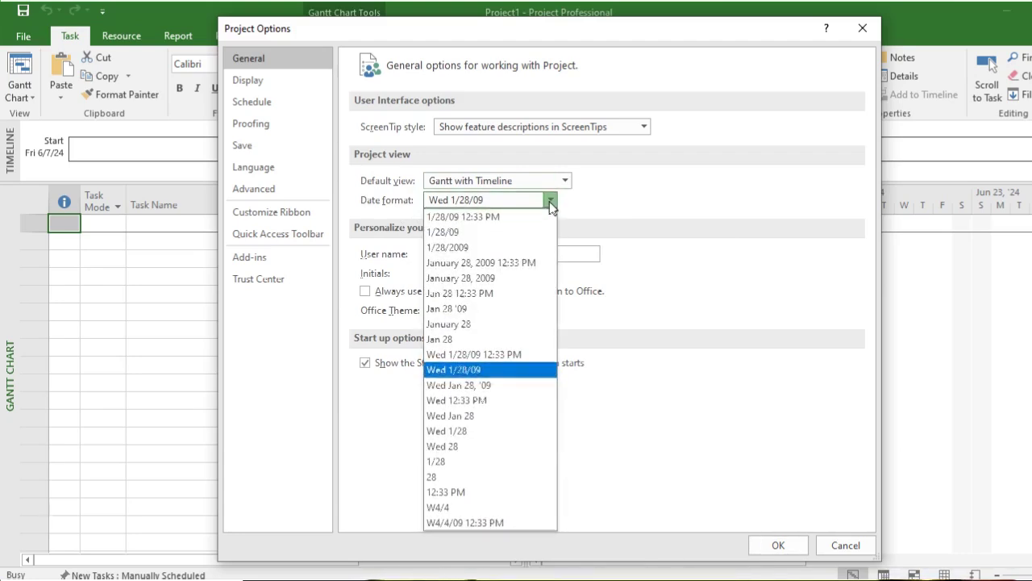
{"action": "left_click", "coordinate": [622, 204]}
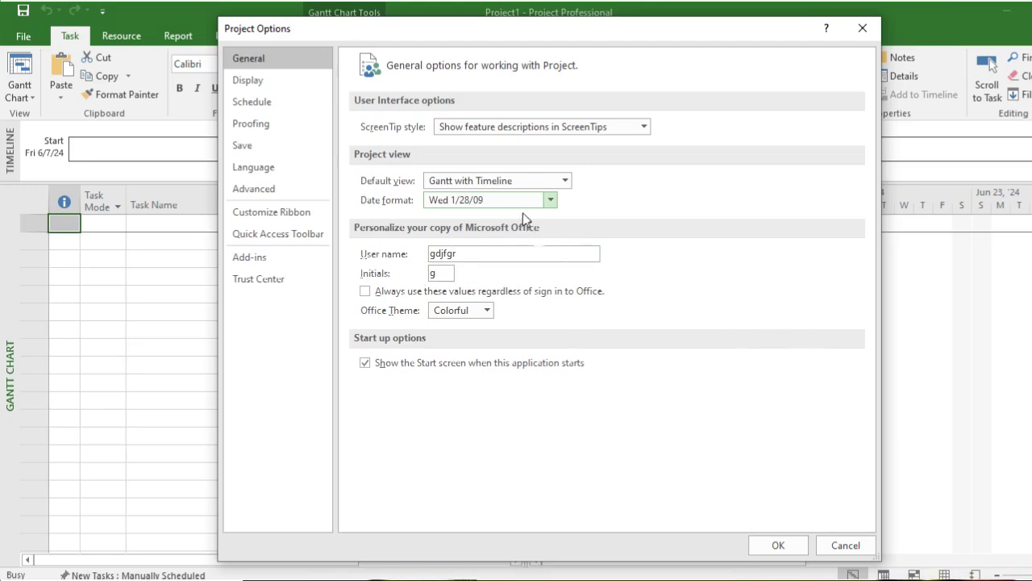
Choose Gregorian Calendar as the calendar type in the display options
{"action": "left_click", "coordinate": [258, 82]}
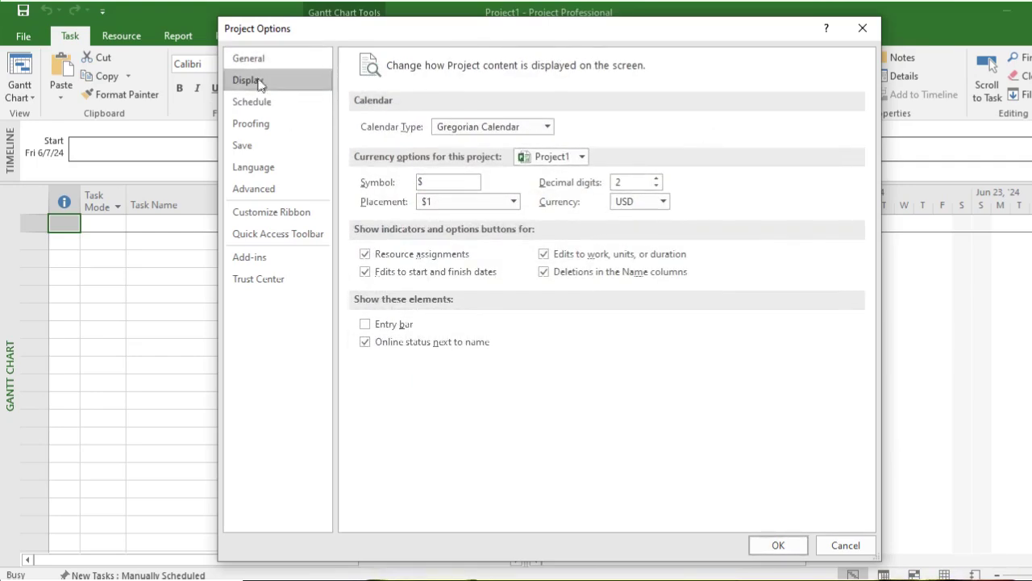
{"action": "left_click", "coordinate": [547, 126]}
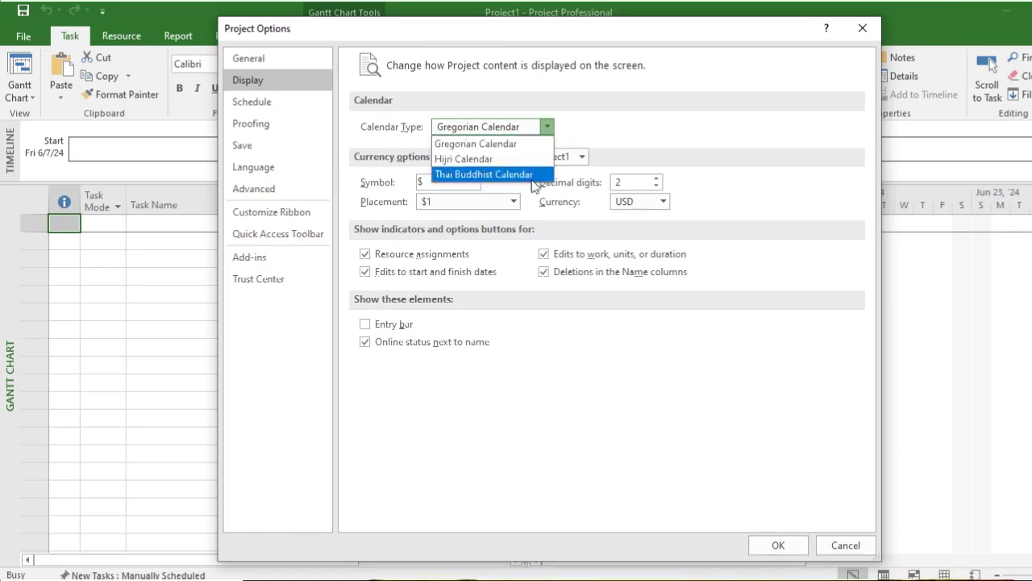
{"action": "left_click", "coordinate": [479, 144]}
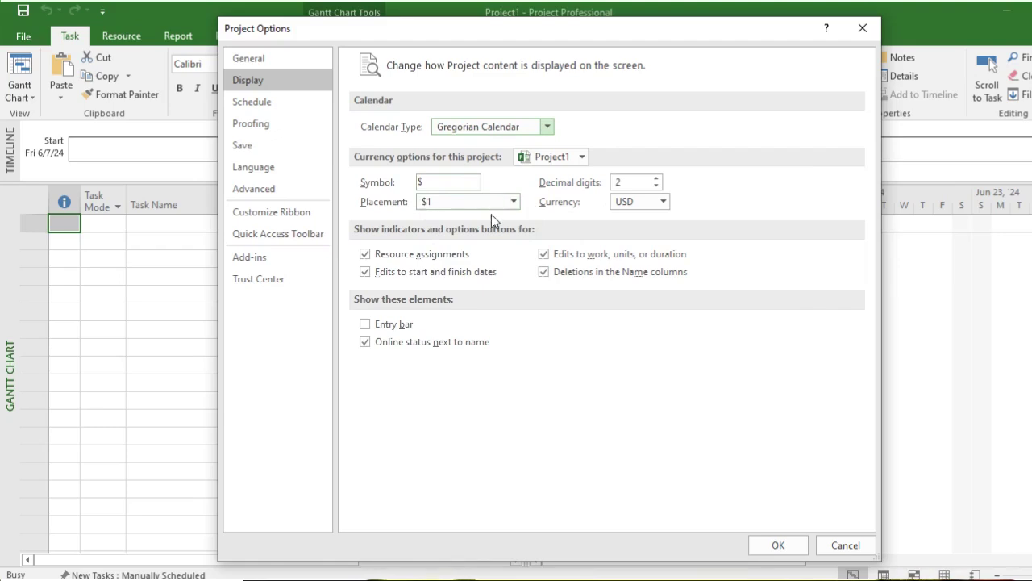
Set the currency for Project1 to INR
{"action": "left_click", "coordinate": [455, 184]}
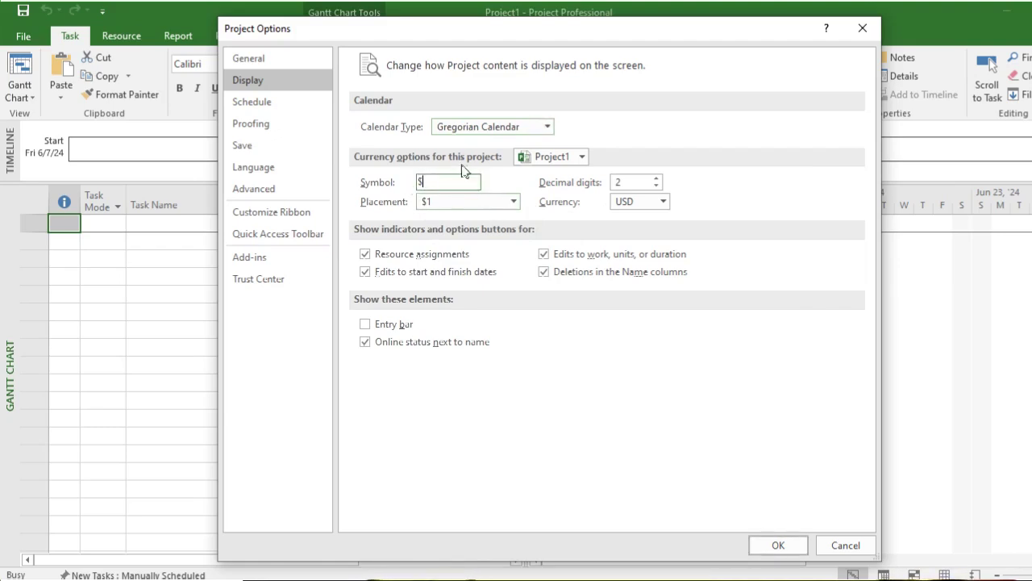
{"action": "left_click", "coordinate": [581, 157]}
{"action": "left_click", "coordinate": [582, 159]}
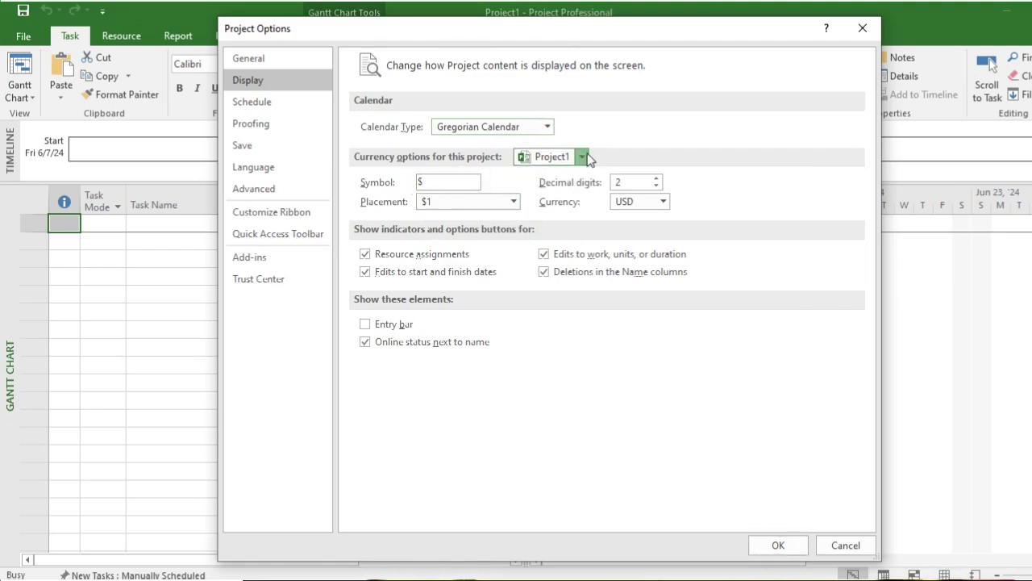
{"action": "left_click", "coordinate": [662, 201]}
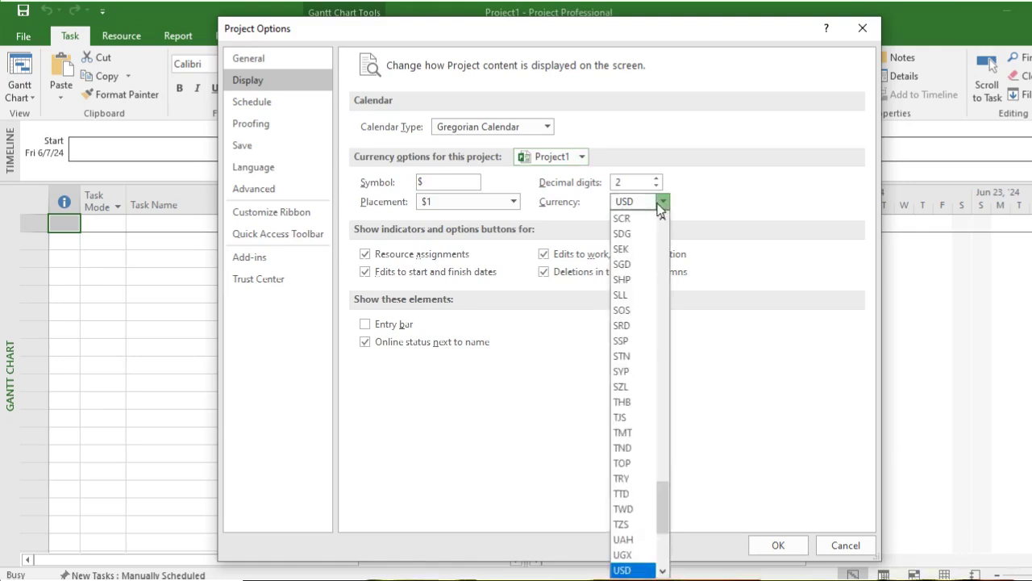
{"action": "left_click_drag", "start_coordinate": [667, 500], "coordinate": [680, 346]}
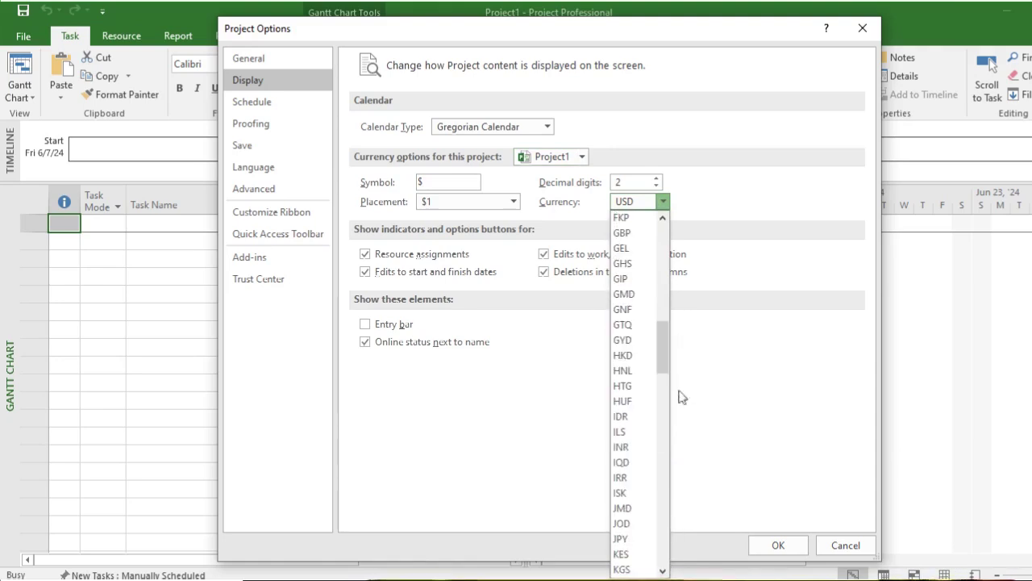
{"action": "left_click", "coordinate": [637, 447]}
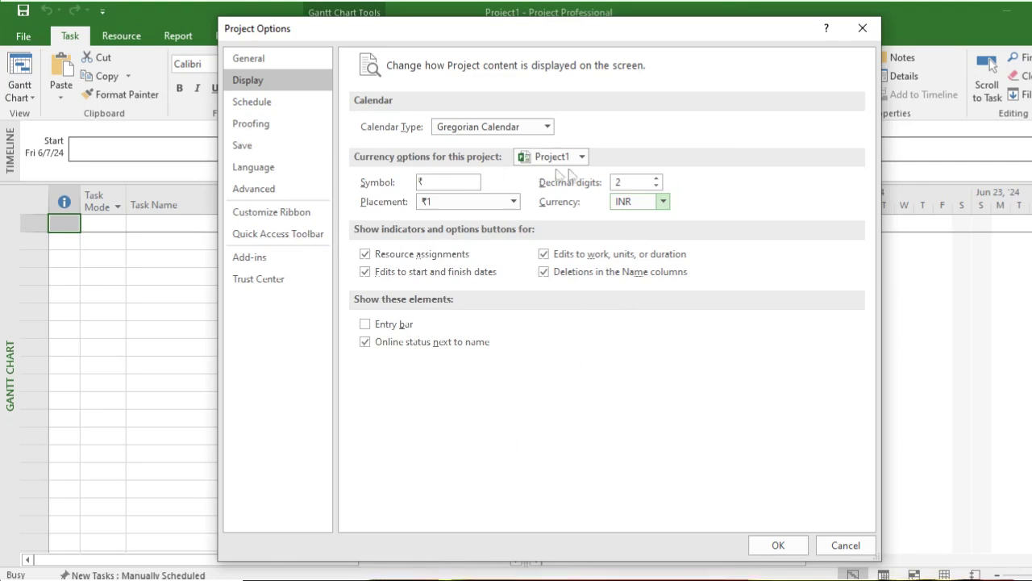
Show assignment units as Percentage in the schedule options and review the remaining scheduling and calculation settings
{"action": "left_click", "coordinate": [266, 119]}
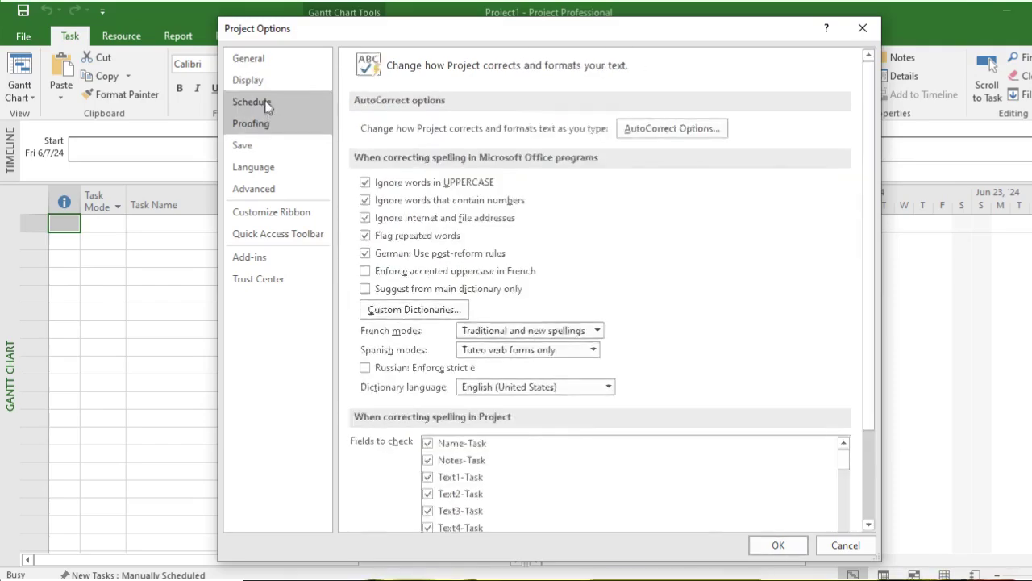
{"action": "left_click", "coordinate": [266, 105]}
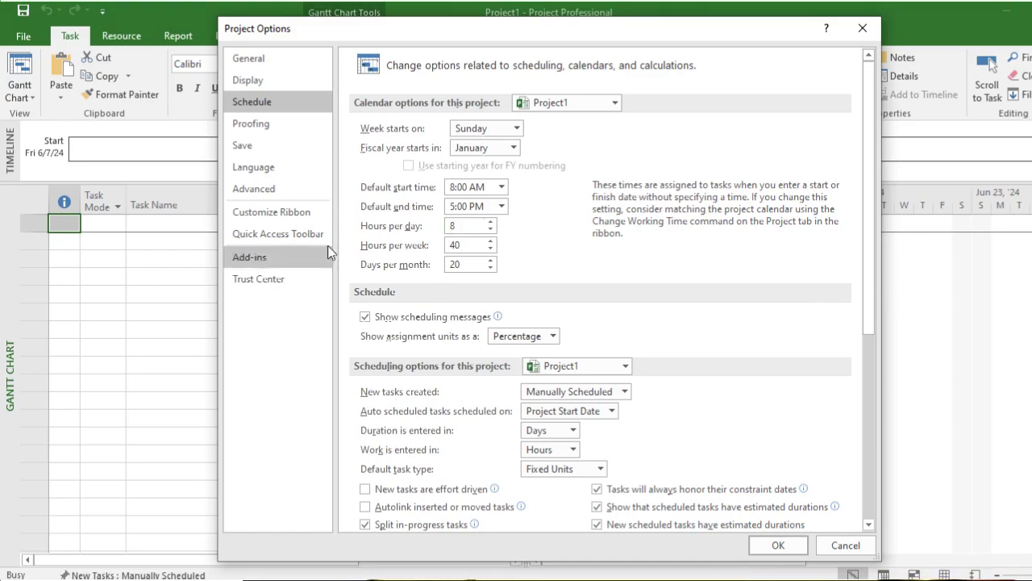
{"action": "left_click_drag", "start_coordinate": [868, 316], "coordinate": [872, 391]}
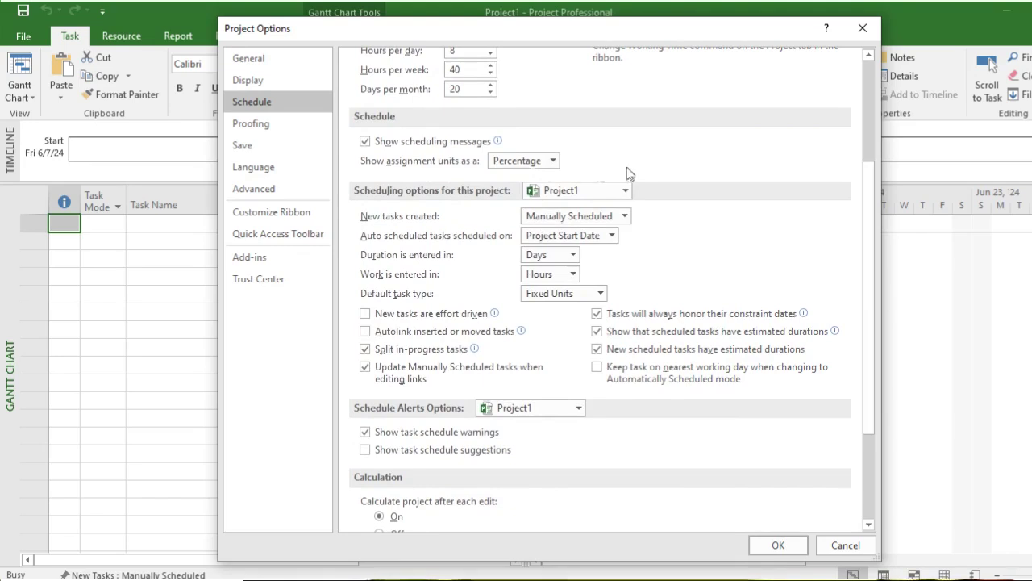
{"action": "left_click", "coordinate": [550, 163]}
{"action": "left_click", "coordinate": [516, 177]}
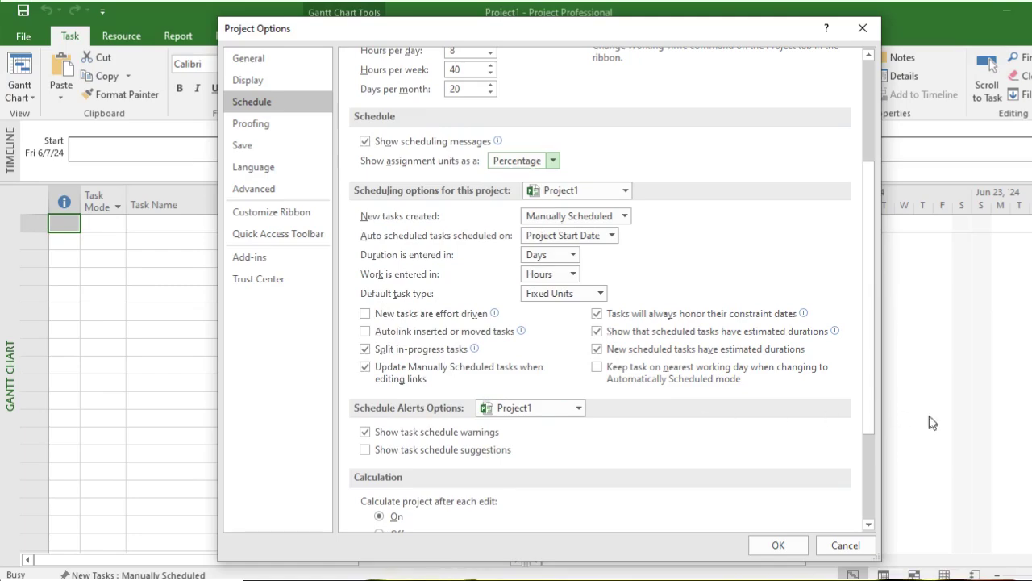
{"action": "left_click_drag", "start_coordinate": [875, 418], "coordinate": [867, 529]}
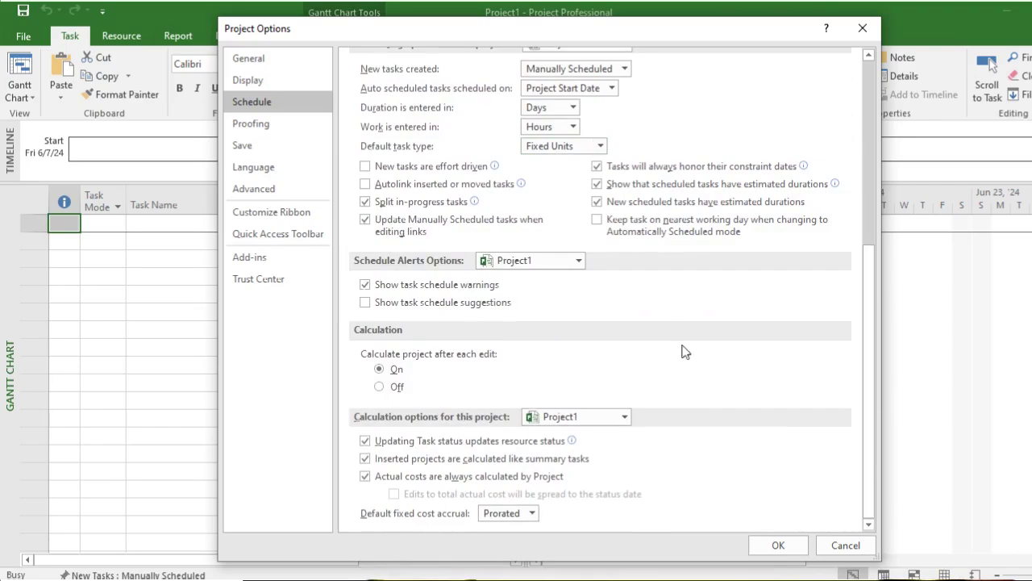
Review the proofing, save, language and advanced options for the project
{"action": "left_click", "coordinate": [250, 124]}
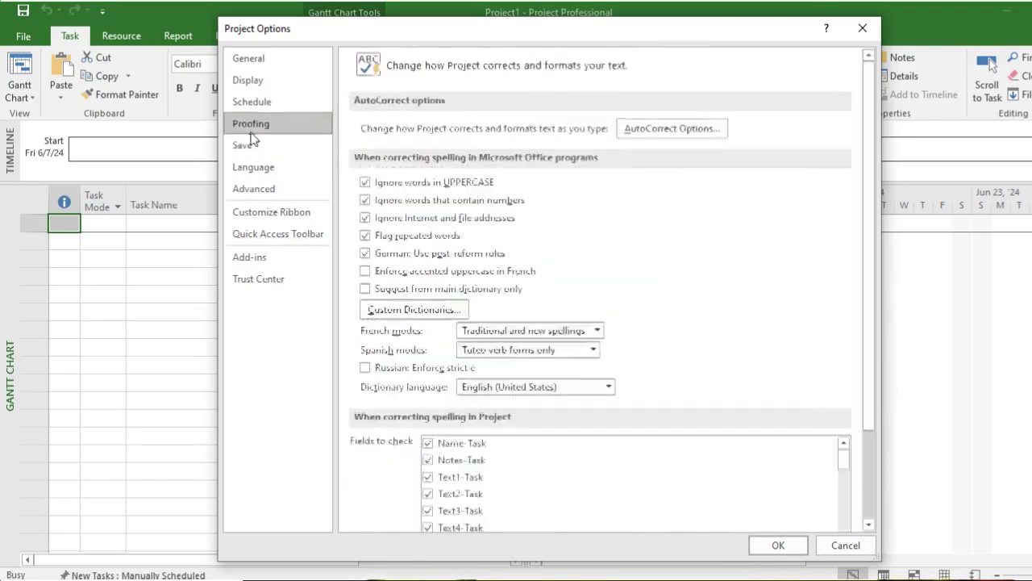
{"action": "left_click", "coordinate": [255, 147]}
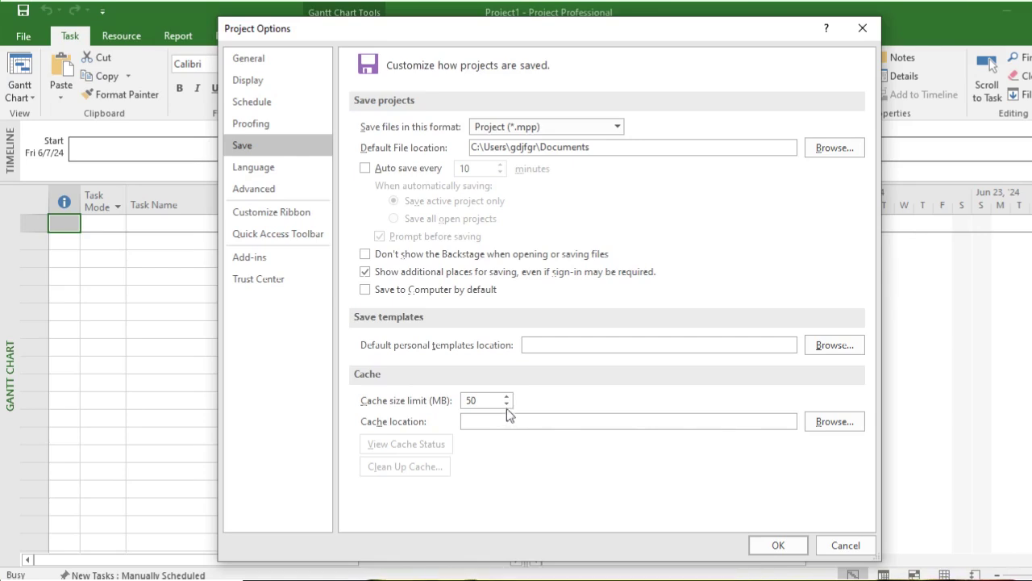
{"action": "left_click", "coordinate": [259, 170]}
{"action": "left_click", "coordinate": [264, 189]}
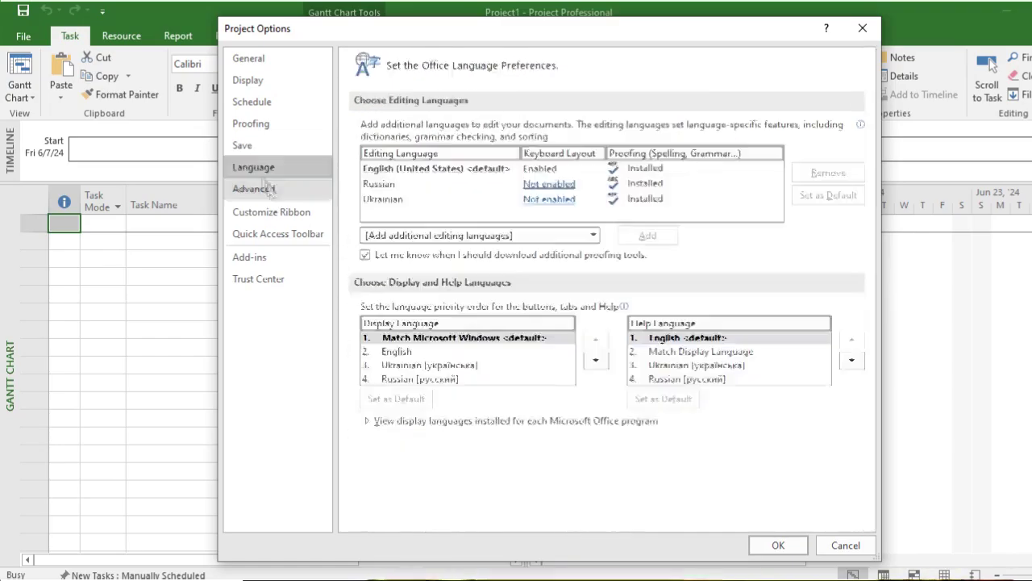
{"action": "left_click", "coordinate": [267, 189]}
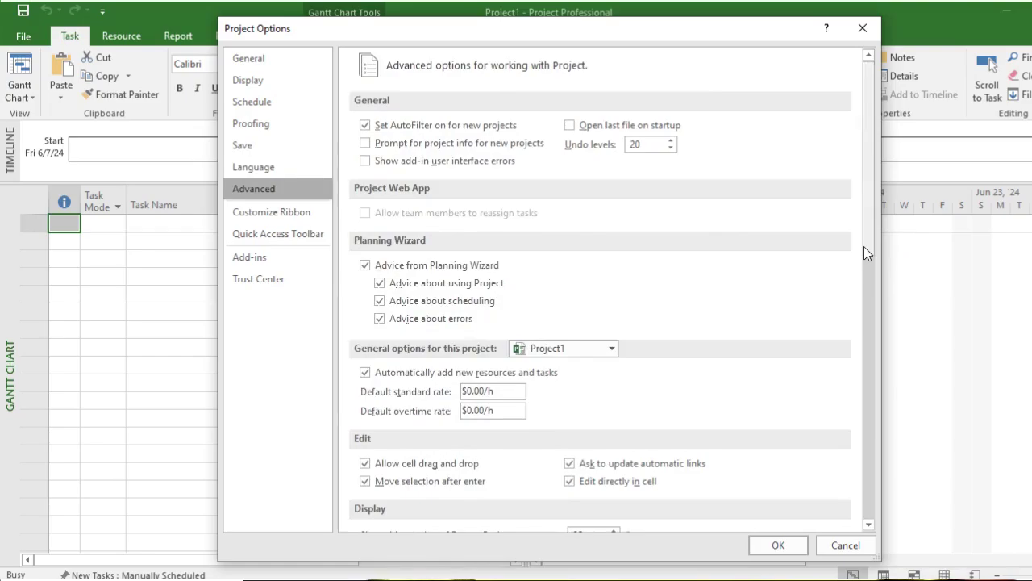
{"action": "mouse_move", "coordinate": [864, 246]}
{"action": "left_mouse_down"}
{"action": "mouse_move", "coordinate": [871, 542]}
{"action": "mouse_move", "coordinate": [852, 239]}
{"action": "left_mouse_up"}
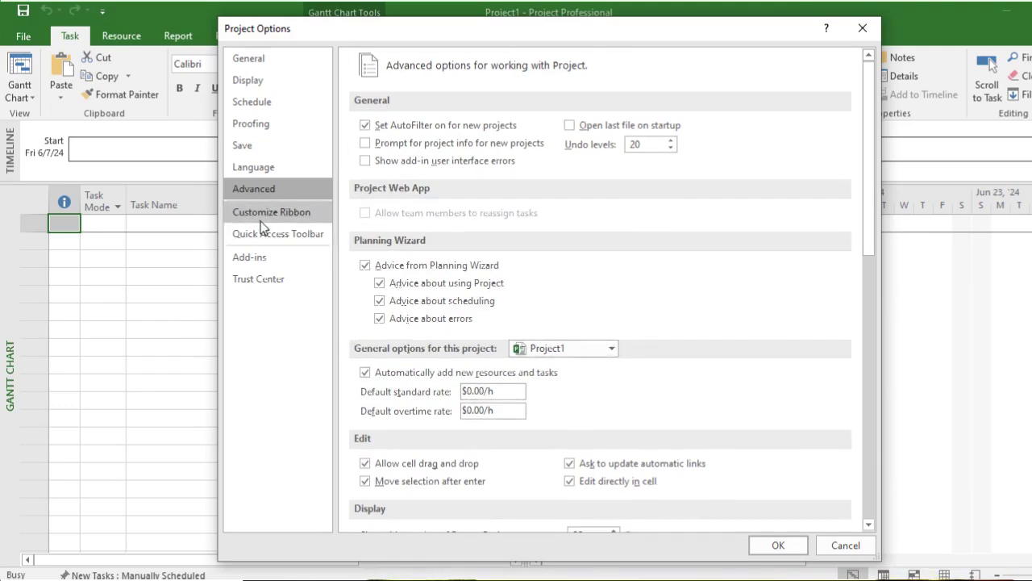
Review the ribbon, Quick Access Toolbar, add-ins and Trust Center options, and apply the Project Options
{"action": "left_click", "coordinate": [270, 218]}
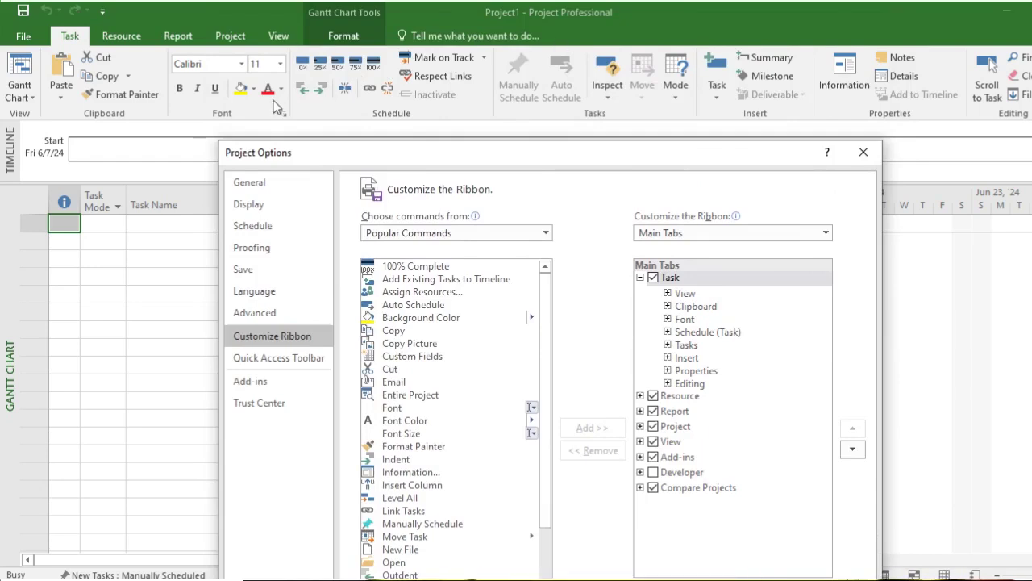
{"action": "left_click_drag", "start_coordinate": [487, 156], "coordinate": [537, 64]}
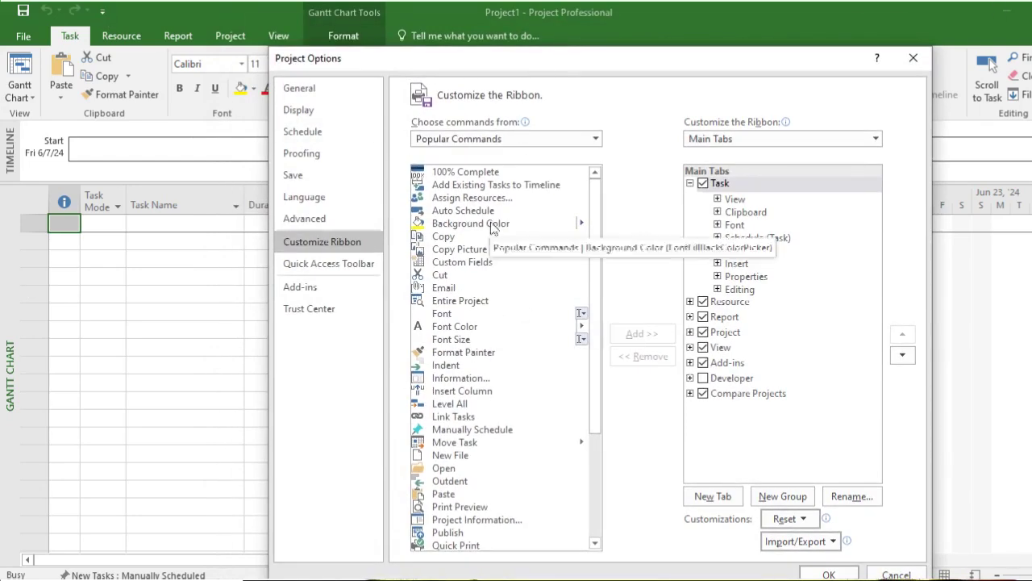
{"action": "left_click", "coordinate": [336, 274]}
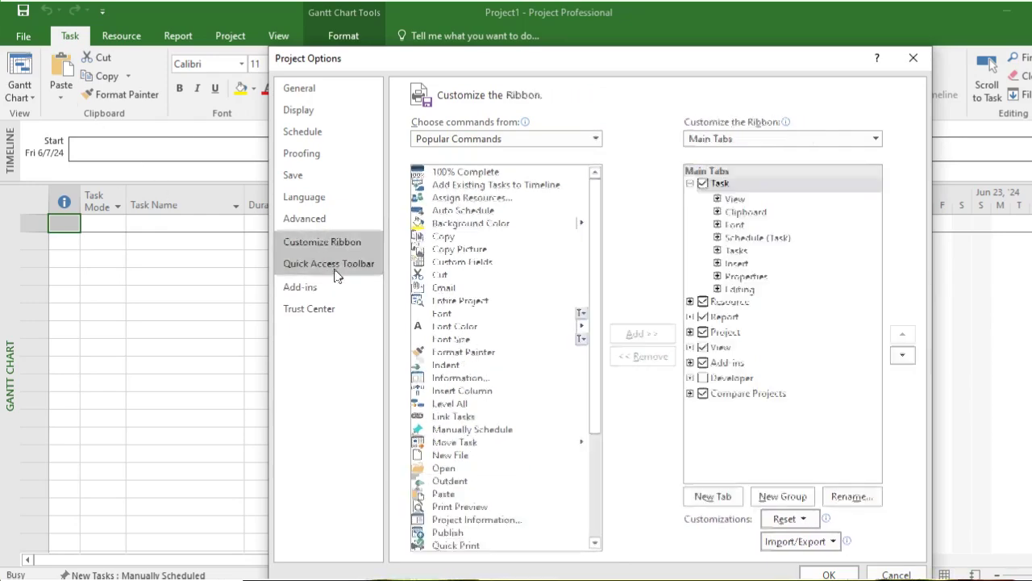
{"action": "left_click", "coordinate": [335, 265]}
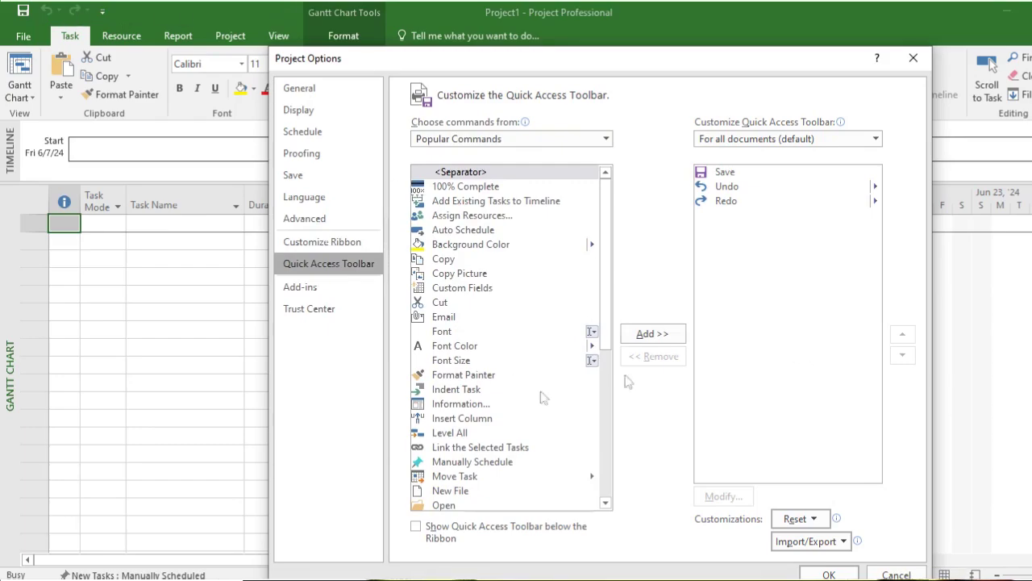
{"action": "left_click", "coordinate": [327, 289]}
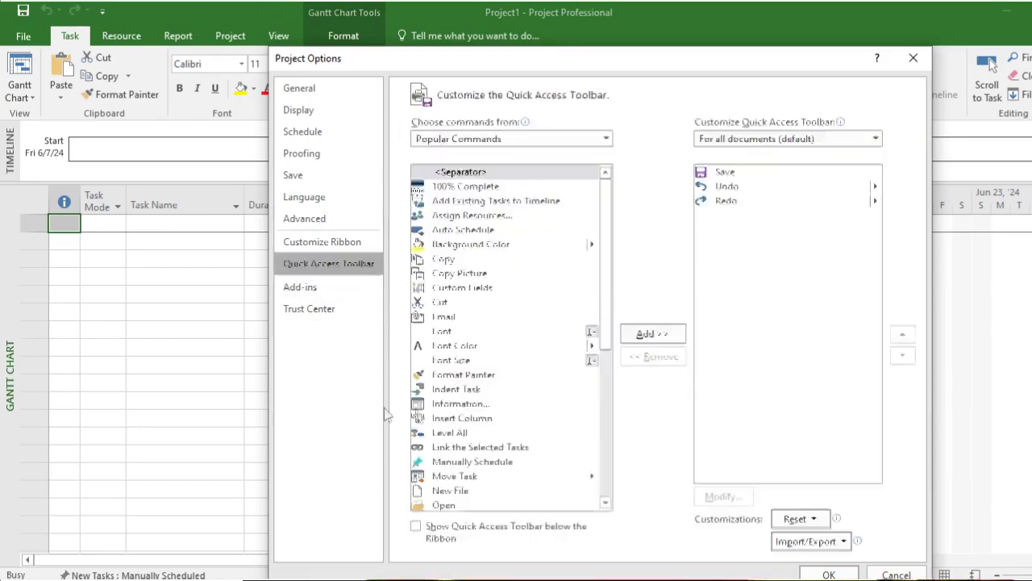
{"action": "left_click", "coordinate": [332, 311]}
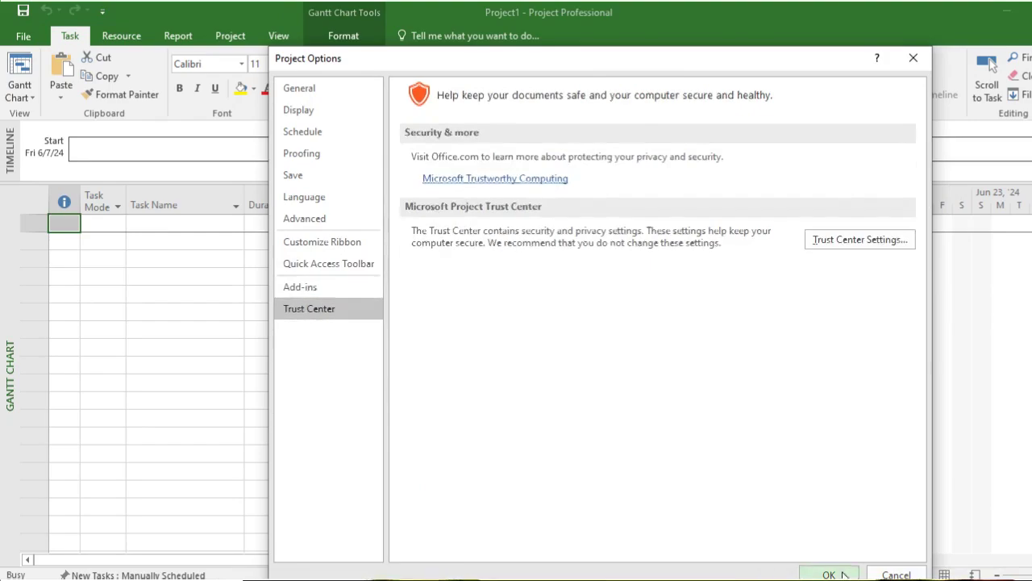
{"action": "left_click", "coordinate": [844, 574]}
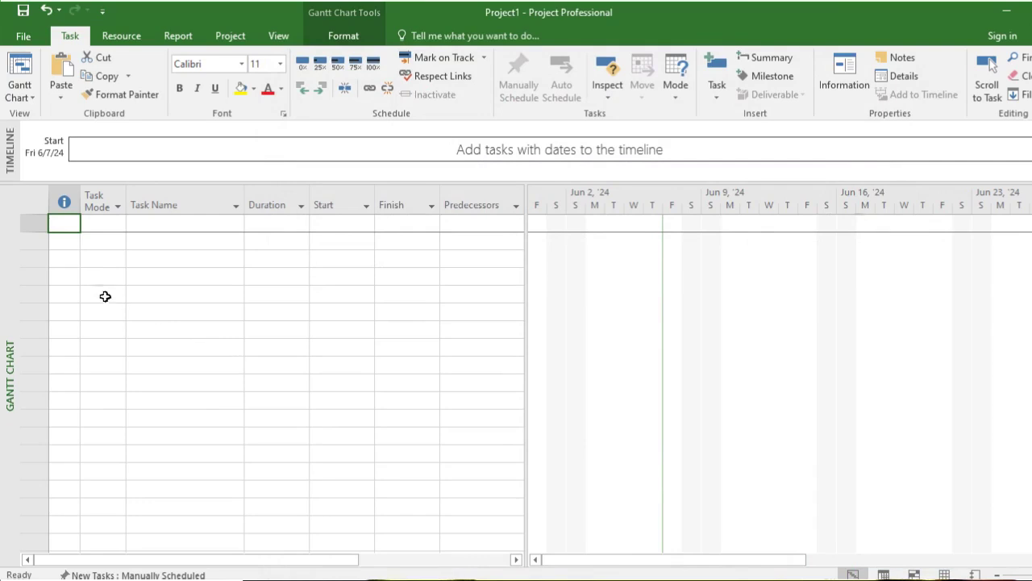
Select the first Task Mode cell and widen the task table to expose the Resource Names column
{"action": "left_click", "coordinate": [101, 258]}
{"action": "left_click", "coordinate": [96, 226]}
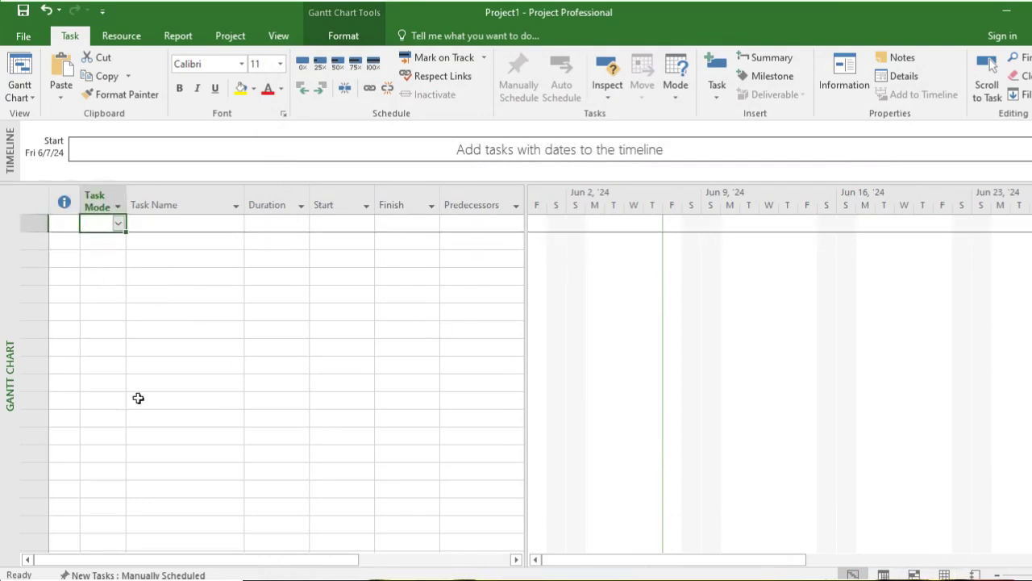
{"action": "left_click_drag", "start_coordinate": [524, 202], "coordinate": [653, 202]}
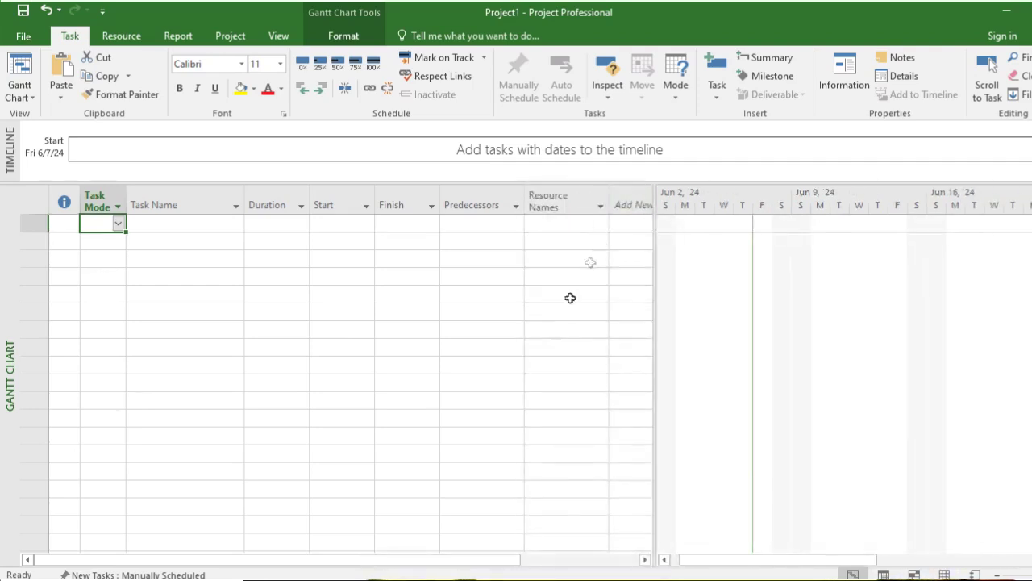
Expose the Add New Column heading in the task table and browse its list of available fields
{"action": "left_click_drag", "start_coordinate": [654, 194], "coordinate": [713, 193]}
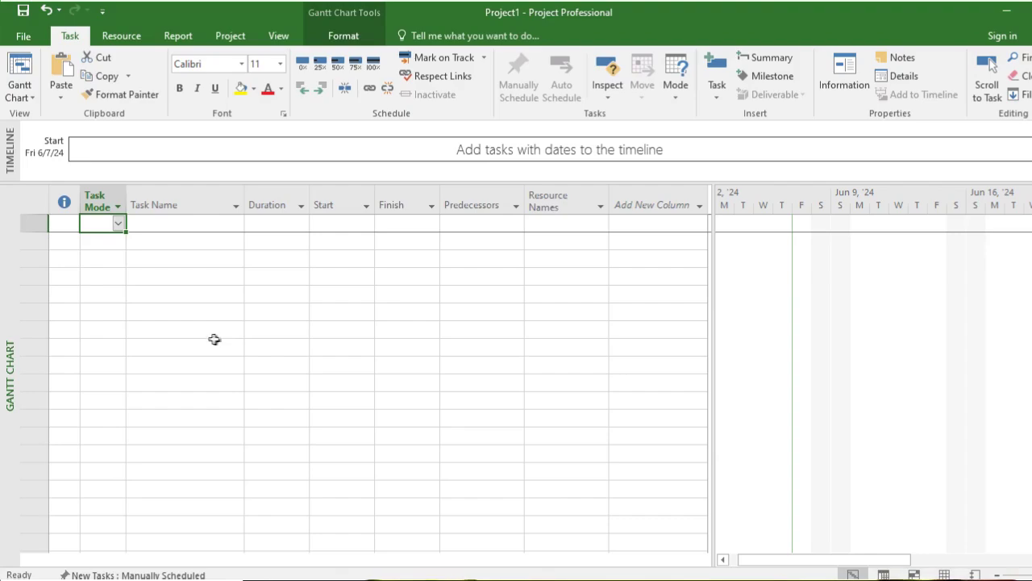
{"action": "left_click", "coordinate": [651, 205]}
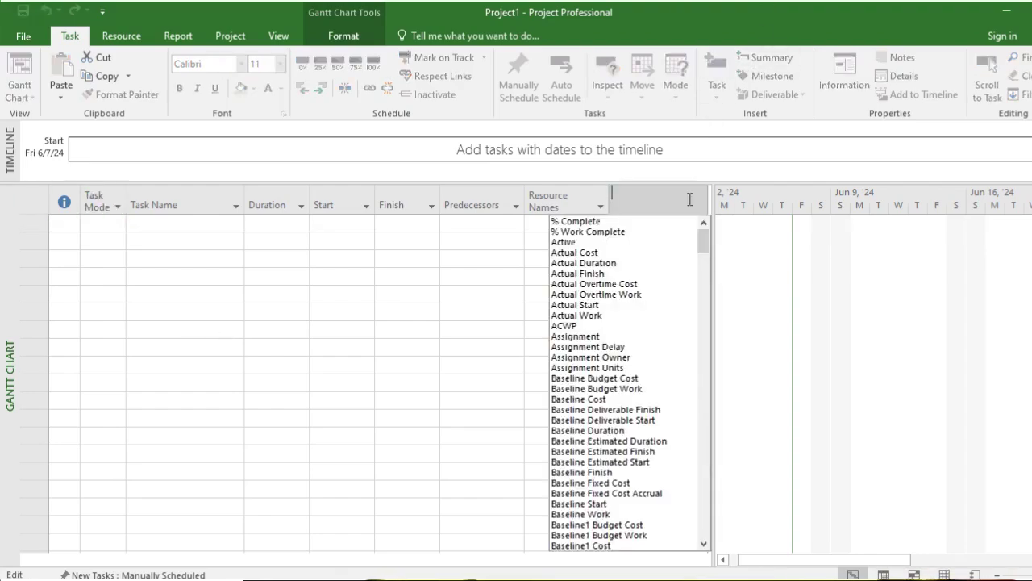
{"action": "left_click", "coordinate": [652, 205]}
{"action": "scroll", "coordinate": [652, 271], "scroll_direction": "down", "scroll_amount": 20}
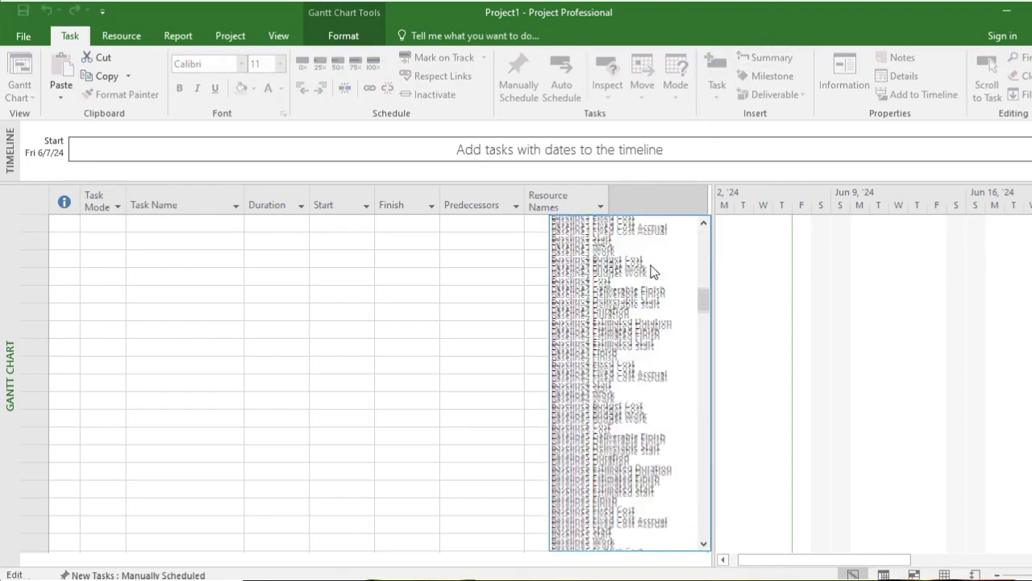
{"action": "left_click_drag", "start_coordinate": [704, 313], "coordinate": [669, 353]}
{"action": "left_click", "coordinate": [685, 169]}
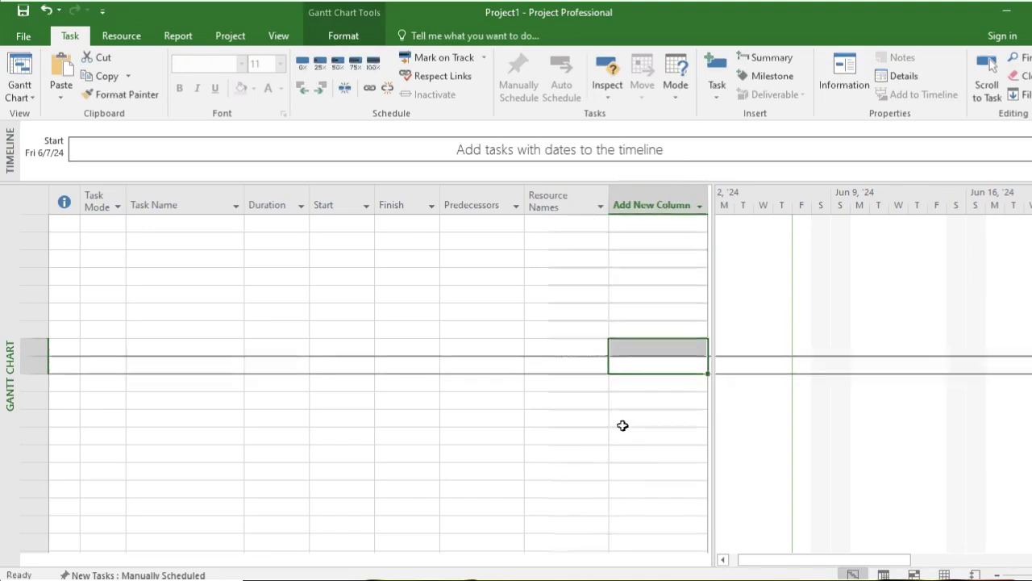
{"action": "left_click", "coordinate": [35, 330]}
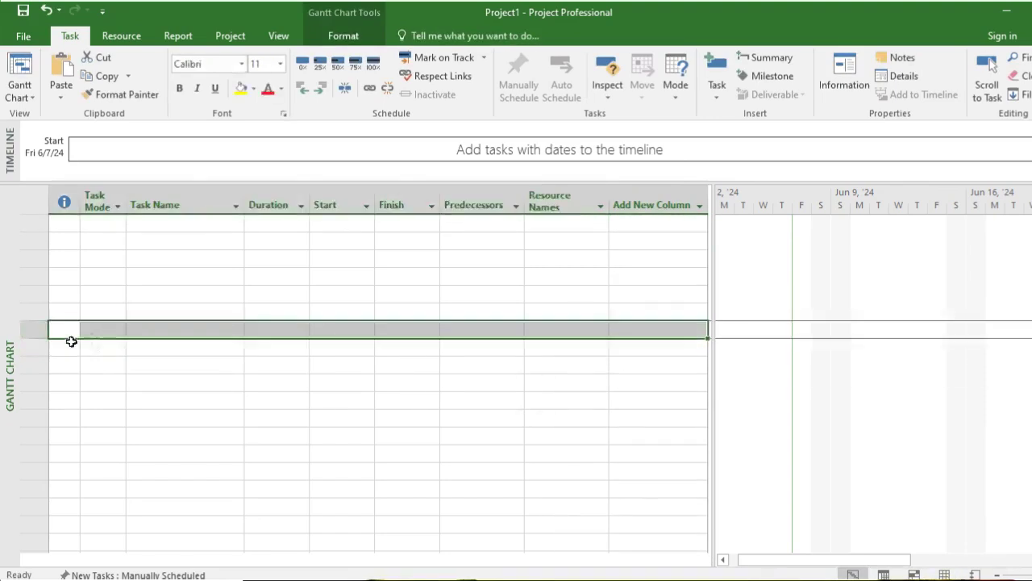
{"action": "left_click", "coordinate": [185, 276]}
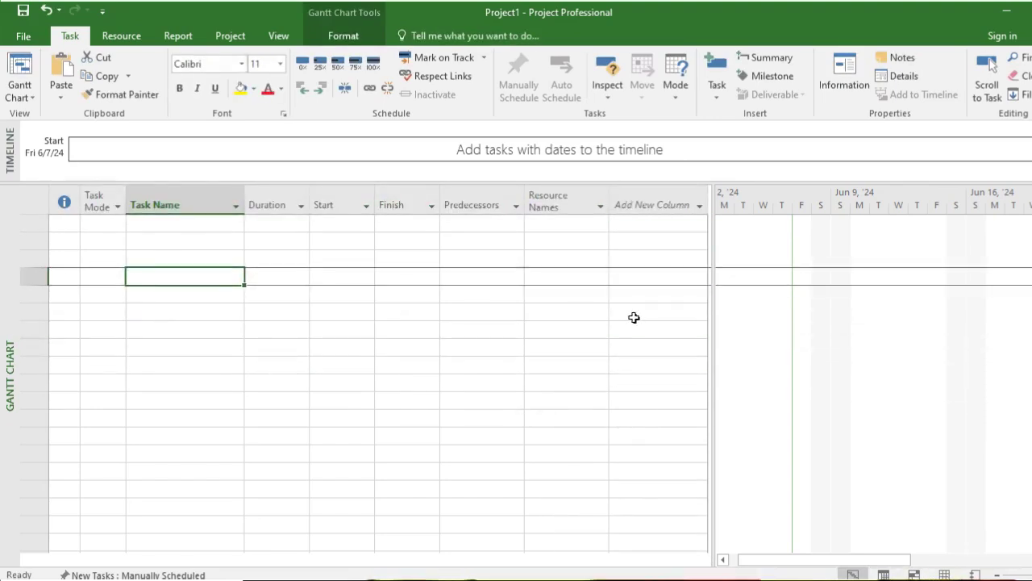
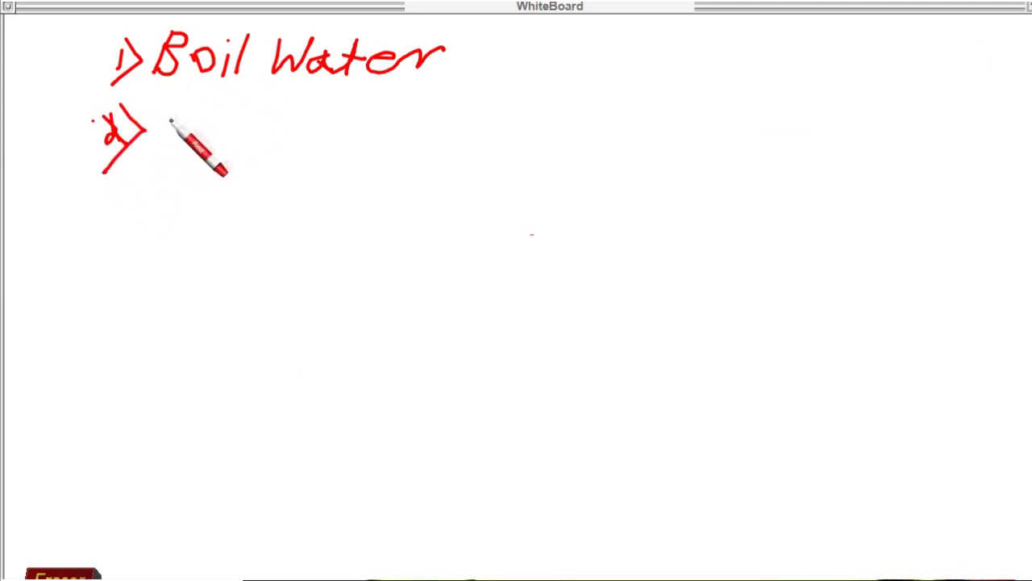
On the whiteboard, handwrite "Add tea leaves to water" as item 2 below Boil Water
{"action": "mouse_move", "coordinate": [153, 151]}
{"action": "left_mouse_down"}
{"action": "mouse_move", "coordinate": [182, 127]}
{"action": "mouse_move", "coordinate": [249, 147]}
{"action": "left_mouse_up"}
{"action": "left_click_drag", "start_coordinate": [293, 115], "coordinate": [289, 152]}
{"action": "mouse_move", "coordinate": [281, 129]}
{"action": "left_mouse_down"}
{"action": "mouse_move", "coordinate": [384, 147]}
{"action": "mouse_move", "coordinate": [477, 121]}
{"action": "mouse_move", "coordinate": [562, 134]}
{"action": "left_mouse_up"}
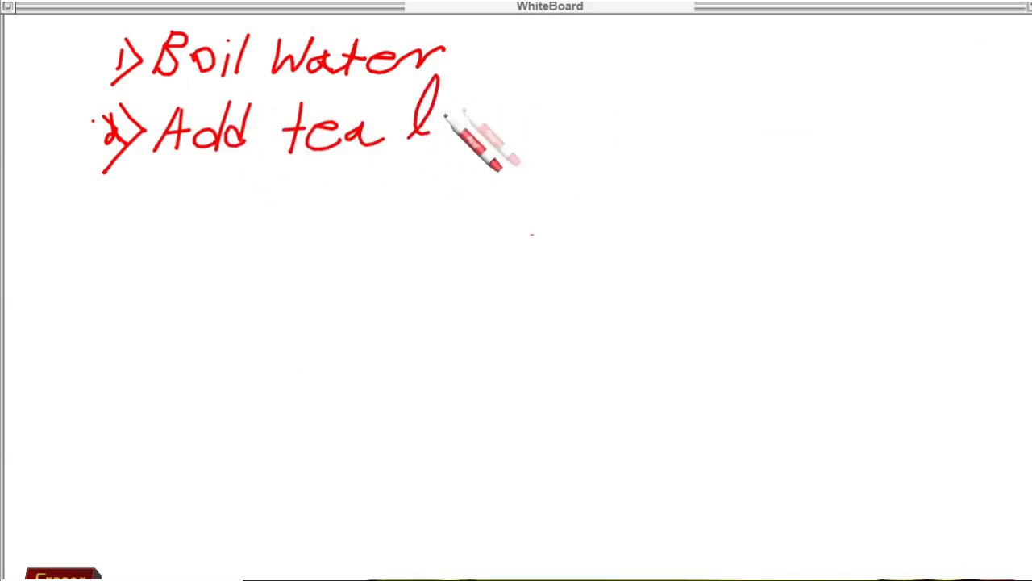
{"action": "left_click_drag", "start_coordinate": [460, 115], "coordinate": [593, 121]}
{"action": "left_click_drag", "start_coordinate": [645, 98], "coordinate": [634, 146]}
{"action": "mouse_move", "coordinate": [663, 111]}
{"action": "left_mouse_down"}
{"action": "mouse_move", "coordinate": [795, 115]}
{"action": "mouse_move", "coordinate": [848, 93]}
{"action": "left_mouse_up"}
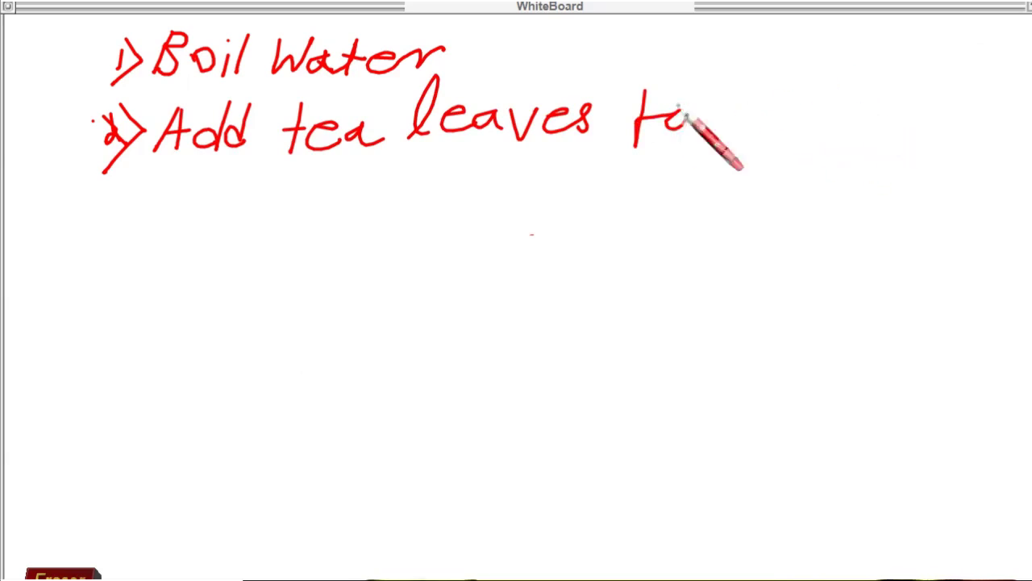
{"action": "left_click_drag", "start_coordinate": [663, 111], "coordinate": [847, 93]}
{"action": "left_click_drag", "start_coordinate": [847, 93], "coordinate": [916, 101]}
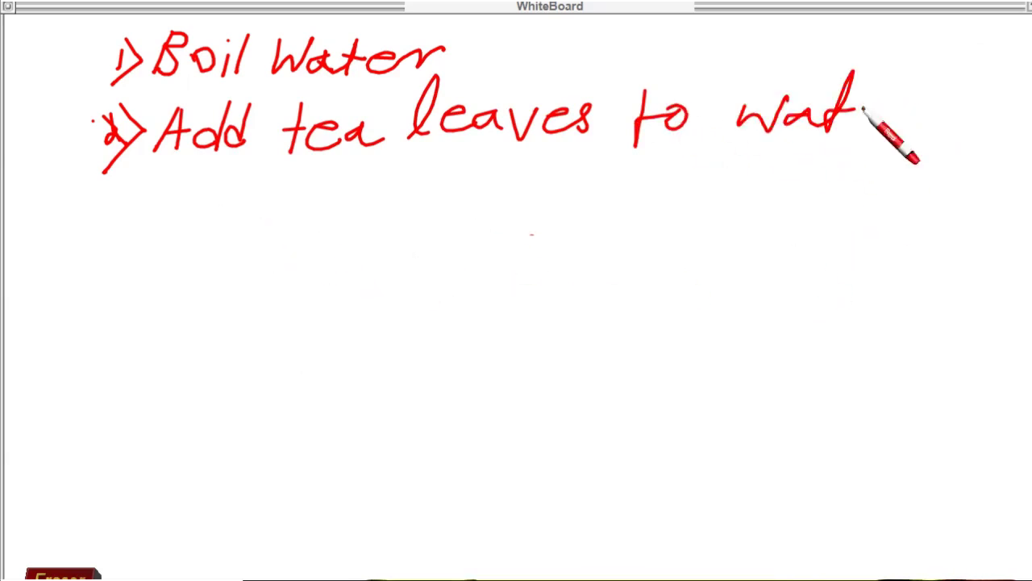
{"action": "left_click_drag", "start_coordinate": [864, 113], "coordinate": [916, 101]}
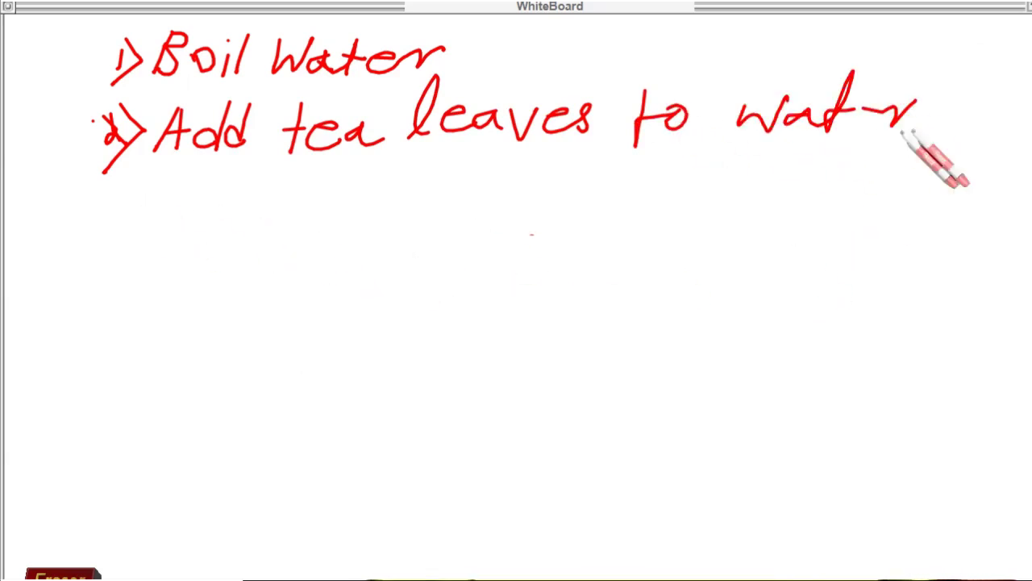
Number the third whiteboard item and handwrite "Add Suger" beside it
{"action": "mouse_move", "coordinate": [106, 216]}
{"action": "left_mouse_down"}
{"action": "mouse_move", "coordinate": [129, 197]}
{"action": "mouse_move", "coordinate": [122, 213]}
{"action": "left_mouse_up"}
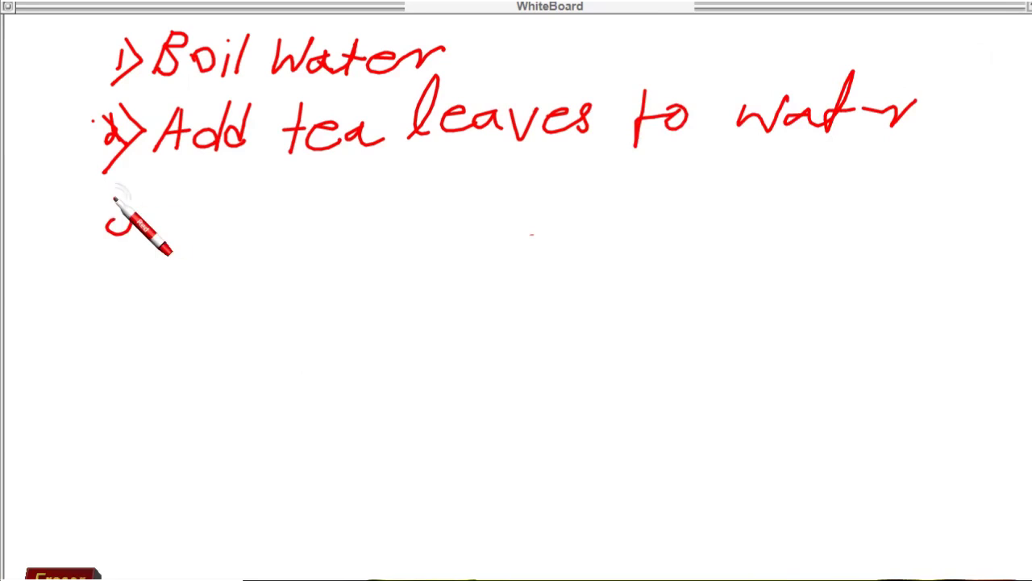
{"action": "left_click_drag", "start_coordinate": [130, 178], "coordinate": [121, 251]}
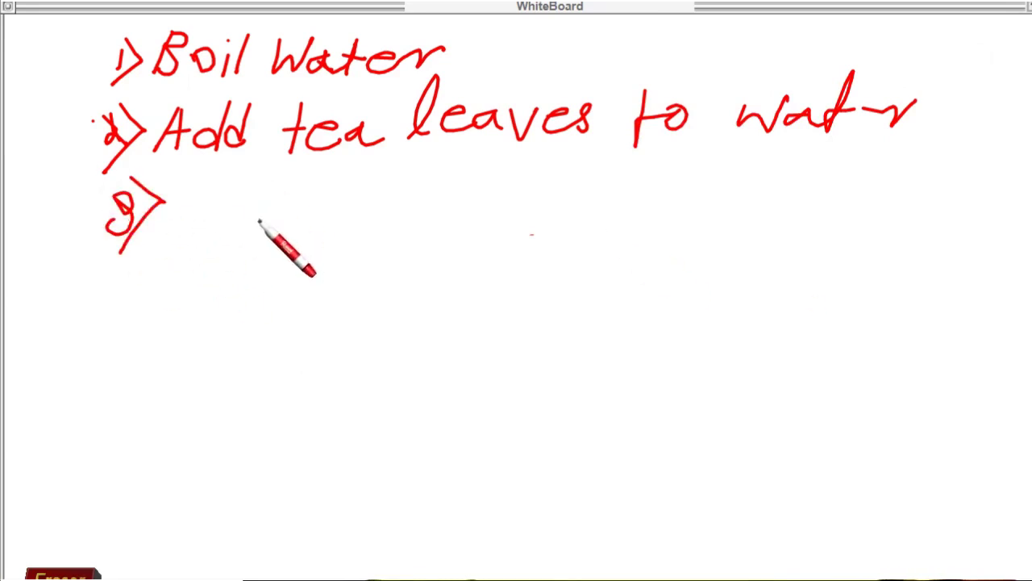
{"action": "mouse_move", "coordinate": [201, 187]}
{"action": "left_mouse_down"}
{"action": "mouse_move", "coordinate": [166, 233]}
{"action": "mouse_move", "coordinate": [280, 176]}
{"action": "mouse_move", "coordinate": [351, 210]}
{"action": "left_mouse_up"}
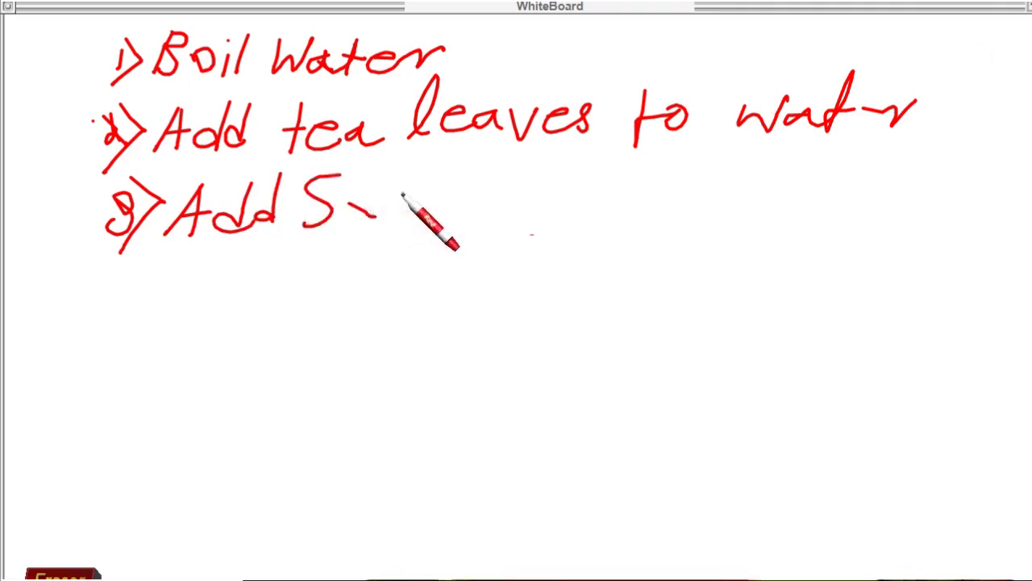
{"action": "mouse_move", "coordinate": [348, 203]}
{"action": "left_mouse_down"}
{"action": "mouse_move", "coordinate": [440, 207]}
{"action": "mouse_move", "coordinate": [468, 233]}
{"action": "mouse_move", "coordinate": [500, 206]}
{"action": "left_mouse_up"}
Number the fourth whiteboard item and handwrite "Schieving the tea" beside it
{"action": "left_click_drag", "start_coordinate": [132, 270], "coordinate": [147, 307]}
{"action": "left_click_drag", "start_coordinate": [139, 250], "coordinate": [111, 360]}
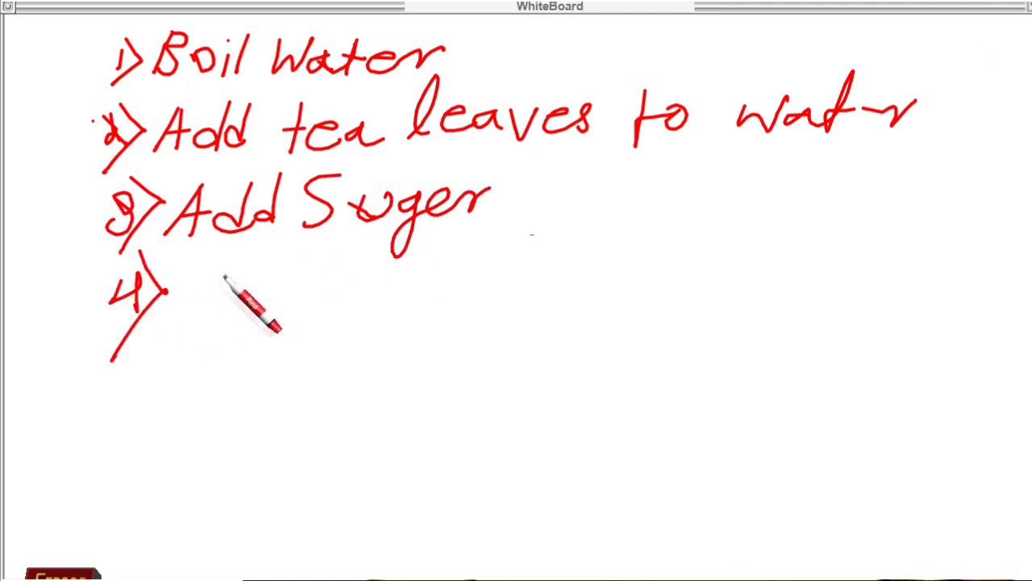
{"action": "left_click_drag", "start_coordinate": [211, 272], "coordinate": [181, 313]}
{"action": "left_click_drag", "start_coordinate": [234, 292], "coordinate": [216, 309]}
{"action": "mouse_move", "coordinate": [250, 271]}
{"action": "left_mouse_down"}
{"action": "mouse_move", "coordinate": [276, 312]}
{"action": "mouse_move", "coordinate": [337, 283]}
{"action": "mouse_move", "coordinate": [346, 295]}
{"action": "left_mouse_up"}
{"action": "left_click", "coordinate": [341, 272]}
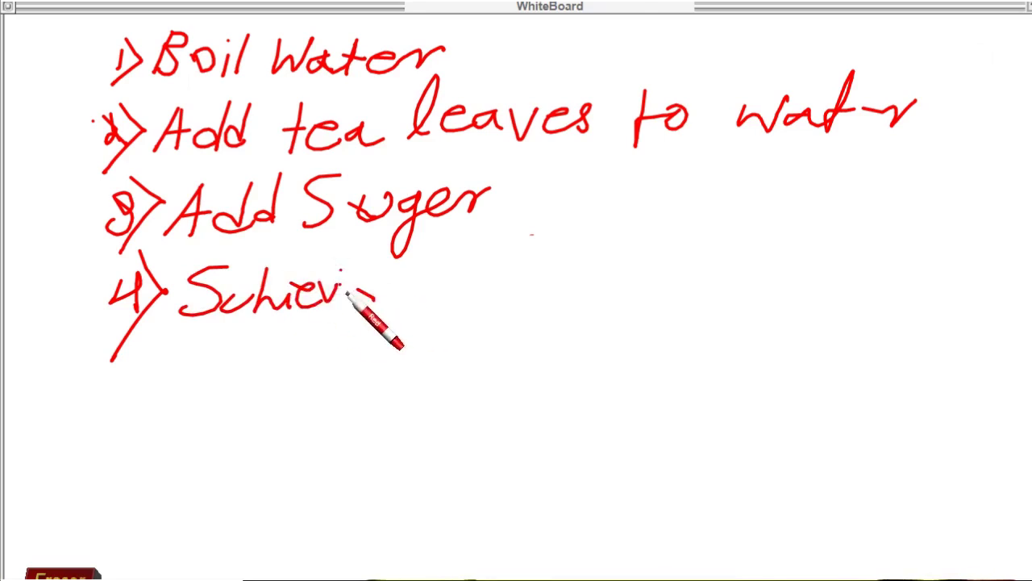
{"action": "mouse_move", "coordinate": [343, 276]}
{"action": "left_mouse_down"}
{"action": "mouse_move", "coordinate": [374, 295]}
{"action": "mouse_move", "coordinate": [355, 311]}
{"action": "mouse_move", "coordinate": [383, 306]}
{"action": "mouse_move", "coordinate": [408, 319]}
{"action": "left_mouse_up"}
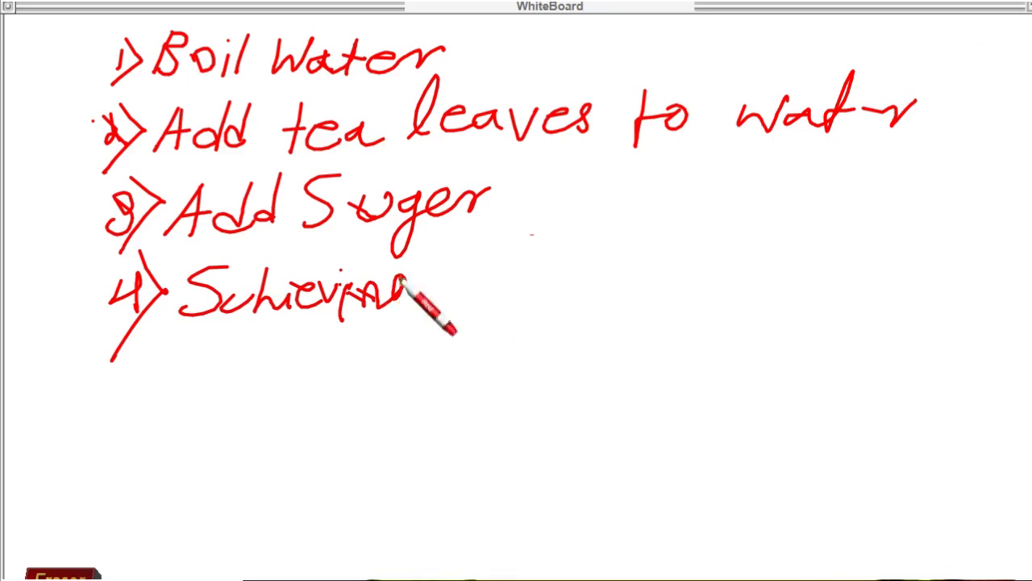
{"action": "mouse_move", "coordinate": [465, 263]}
{"action": "left_mouse_down"}
{"action": "mouse_move", "coordinate": [452, 308]}
{"action": "mouse_move", "coordinate": [473, 315]}
{"action": "mouse_move", "coordinate": [656, 288]}
{"action": "left_mouse_up"}
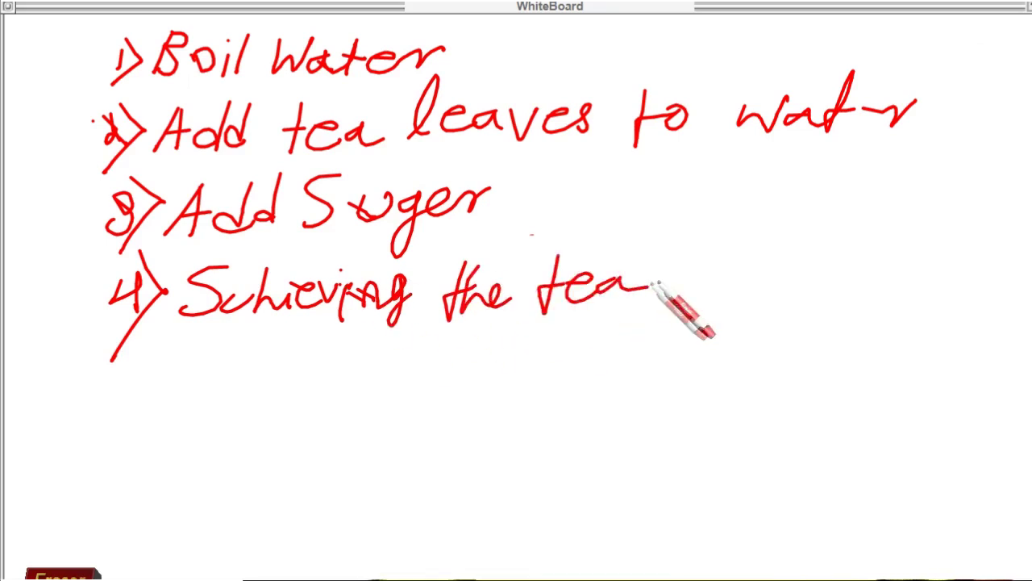
{"action": "key", "text": "ctrl+z"}
Number the fifth whiteboard item and handwrite "Washing Cups" beside it
{"action": "left_click_drag", "start_coordinate": [133, 357], "coordinate": [125, 435]}
{"action": "mouse_move", "coordinate": [198, 358]}
{"action": "left_mouse_down"}
{"action": "mouse_move", "coordinate": [219, 377]}
{"action": "mouse_move", "coordinate": [258, 373]}
{"action": "left_mouse_up"}
{"action": "key", "text": "ctrl+z"}
{"action": "mouse_move", "coordinate": [197, 359]}
{"action": "left_mouse_down"}
{"action": "mouse_move", "coordinate": [341, 374]}
{"action": "mouse_move", "coordinate": [350, 346]}
{"action": "mouse_move", "coordinate": [379, 410]}
{"action": "left_mouse_up"}
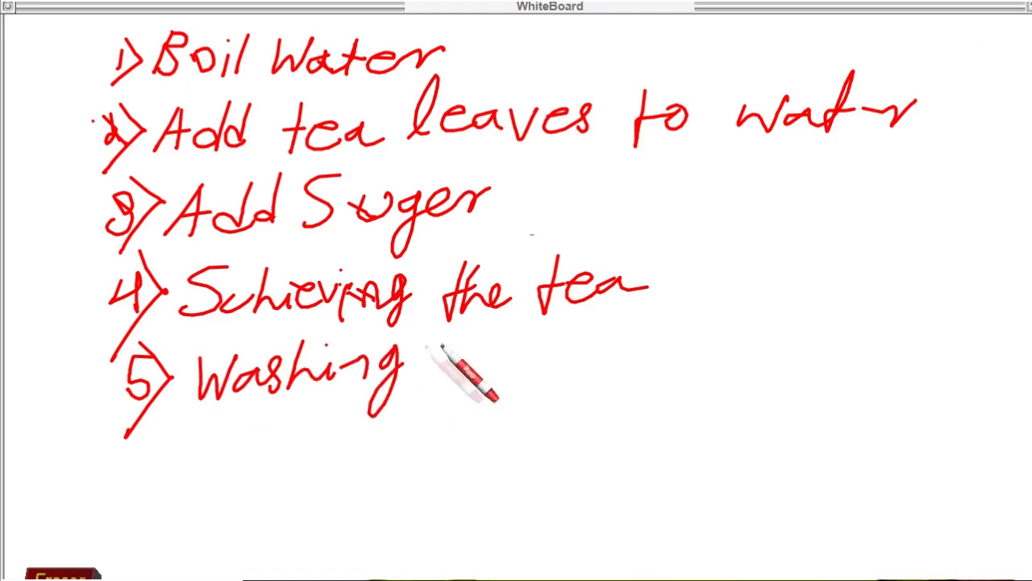
{"action": "key", "text": "ctrl+z"}
{"action": "left_click_drag", "start_coordinate": [398, 353], "coordinate": [370, 416]}
{"action": "left_click_drag", "start_coordinate": [484, 353], "coordinate": [483, 388]}
{"action": "mouse_move", "coordinate": [493, 361]}
{"action": "left_mouse_down"}
{"action": "mouse_move", "coordinate": [552, 375]}
{"action": "mouse_move", "coordinate": [569, 391]}
{"action": "left_mouse_up"}
Number the sixth whiteboard item and handwrite "Pouring the tea" beside it
{"action": "left_click_drag", "start_coordinate": [158, 449], "coordinate": [162, 470]}
{"action": "left_click_drag", "start_coordinate": [153, 427], "coordinate": [145, 511]}
{"action": "mouse_move", "coordinate": [217, 431]}
{"action": "left_mouse_down"}
{"action": "mouse_move", "coordinate": [210, 480]}
{"action": "mouse_move", "coordinate": [218, 457]}
{"action": "mouse_move", "coordinate": [303, 474]}
{"action": "mouse_move", "coordinate": [325, 451]}
{"action": "mouse_move", "coordinate": [339, 472]}
{"action": "mouse_move", "coordinate": [397, 474]}
{"action": "mouse_move", "coordinate": [409, 444]}
{"action": "mouse_move", "coordinate": [452, 479]}
{"action": "mouse_move", "coordinate": [463, 450]}
{"action": "mouse_move", "coordinate": [502, 475]}
{"action": "left_mouse_up"}
{"action": "mouse_move", "coordinate": [489, 453]}
{"action": "left_mouse_down"}
{"action": "mouse_move", "coordinate": [537, 424]}
{"action": "mouse_move", "coordinate": [604, 431]}
{"action": "mouse_move", "coordinate": [602, 454]}
{"action": "mouse_move", "coordinate": [657, 456]}
{"action": "mouse_move", "coordinate": [631, 446]}
{"action": "mouse_move", "coordinate": [655, 453]}
{"action": "mouse_move", "coordinate": [673, 438]}
{"action": "mouse_move", "coordinate": [684, 459]}
{"action": "left_mouse_up"}
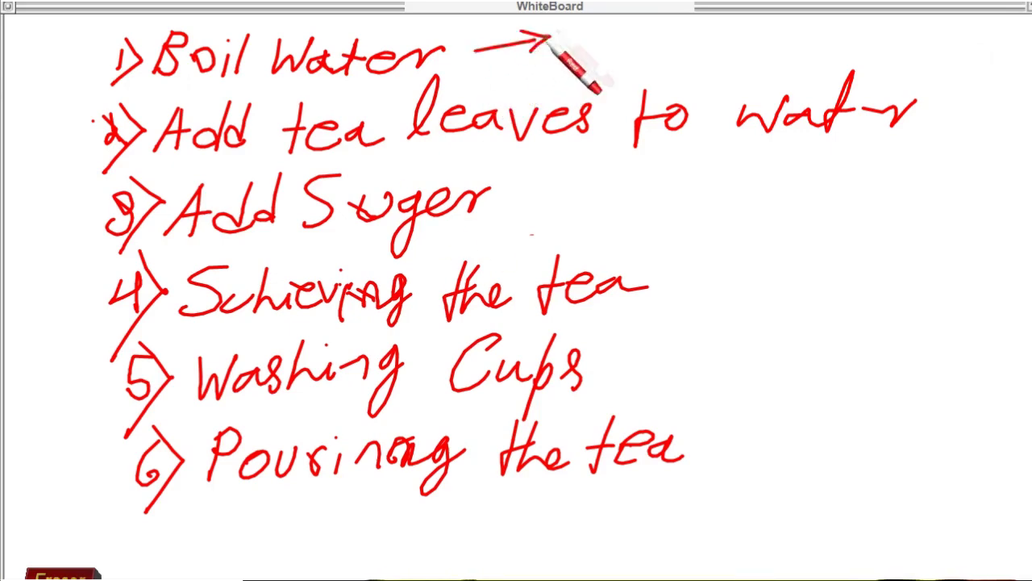
Draw two arrows branching from Boil Water, writing "Switch on the oven" beside the upper one and a second sub-task beneath it
{"action": "mouse_move", "coordinate": [474, 53]}
{"action": "left_mouse_down"}
{"action": "mouse_move", "coordinate": [552, 37]}
{"action": "mouse_move", "coordinate": [533, 44]}
{"action": "left_mouse_up"}
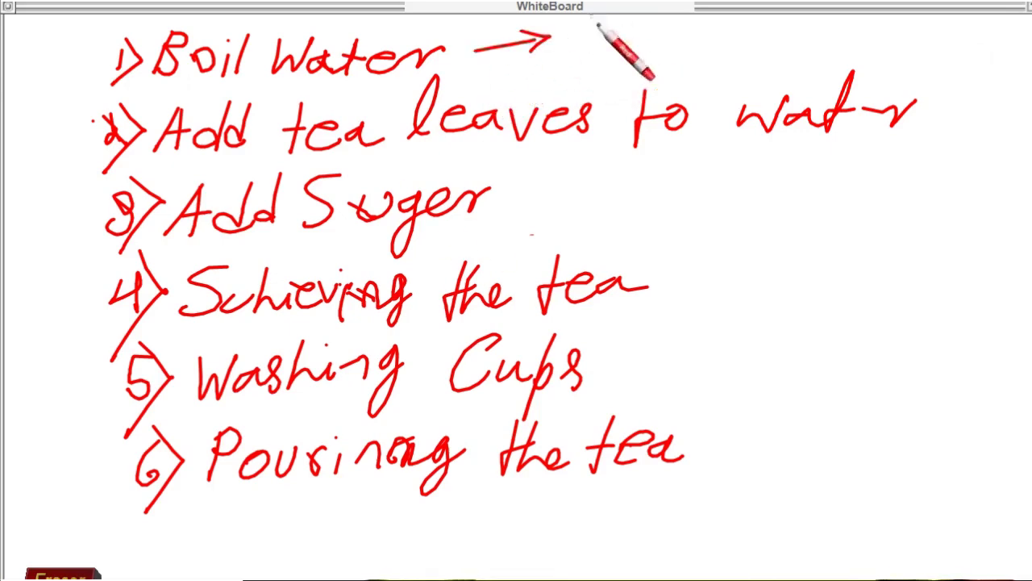
{"action": "left_click_drag", "start_coordinate": [589, 27], "coordinate": [574, 43]}
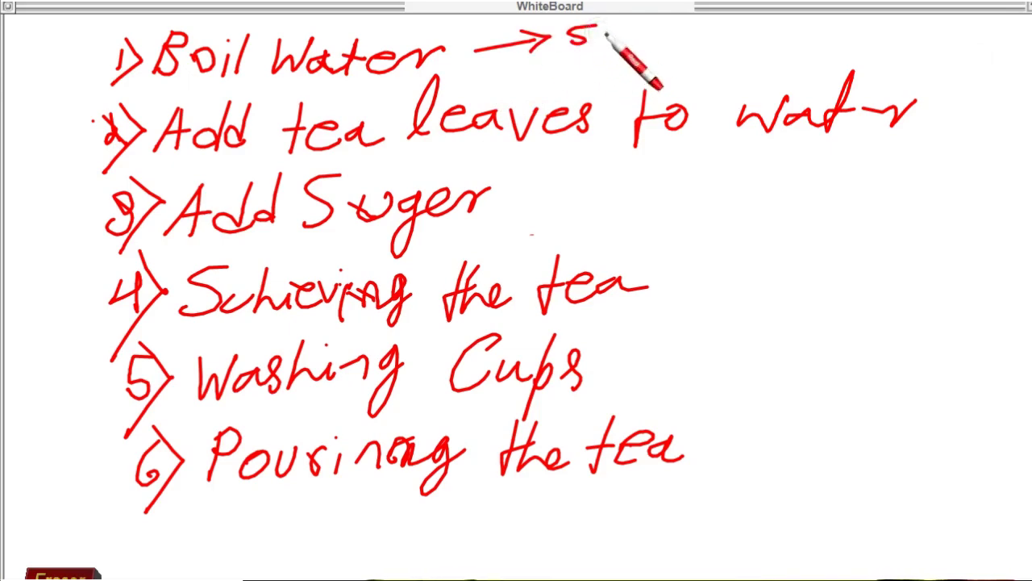
{"action": "mouse_move", "coordinate": [602, 33]}
{"action": "left_mouse_down"}
{"action": "mouse_move", "coordinate": [647, 52]}
{"action": "mouse_move", "coordinate": [683, 40]}
{"action": "mouse_move", "coordinate": [705, 53]}
{"action": "left_mouse_up"}
{"action": "mouse_move", "coordinate": [642, 31]}
{"action": "left_mouse_down"}
{"action": "mouse_move", "coordinate": [786, 41]}
{"action": "mouse_move", "coordinate": [833, 55]}
{"action": "mouse_move", "coordinate": [848, 37]}
{"action": "mouse_move", "coordinate": [883, 50]}
{"action": "mouse_move", "coordinate": [910, 34]}
{"action": "mouse_move", "coordinate": [994, 48]}
{"action": "mouse_move", "coordinate": [1010, 38]}
{"action": "left_mouse_up"}
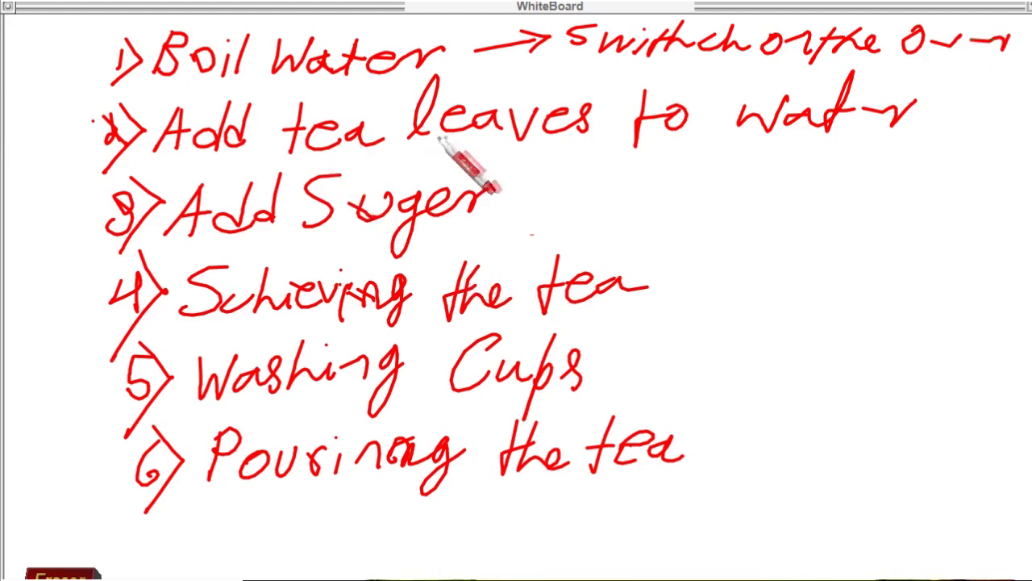
{"action": "left_click_drag", "start_coordinate": [479, 48], "coordinate": [555, 83]}
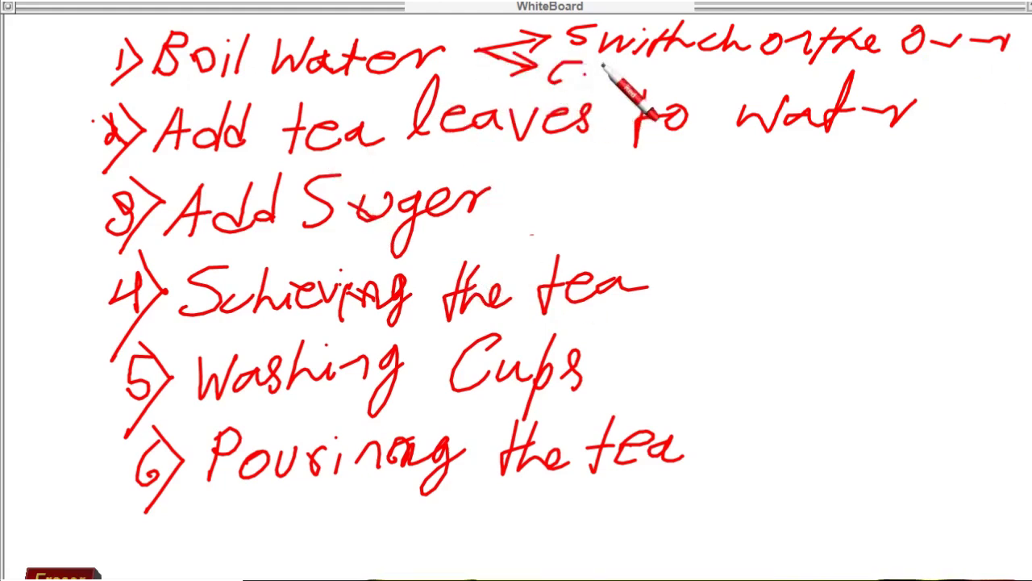
{"action": "mouse_move", "coordinate": [584, 72]}
{"action": "left_mouse_down"}
{"action": "mouse_move", "coordinate": [611, 65]}
{"action": "mouse_move", "coordinate": [669, 73]}
{"action": "mouse_move", "coordinate": [656, 97]}
{"action": "mouse_move", "coordinate": [723, 69]}
{"action": "mouse_move", "coordinate": [587, 71]}
{"action": "mouse_move", "coordinate": [798, 77]}
{"action": "left_mouse_up"}
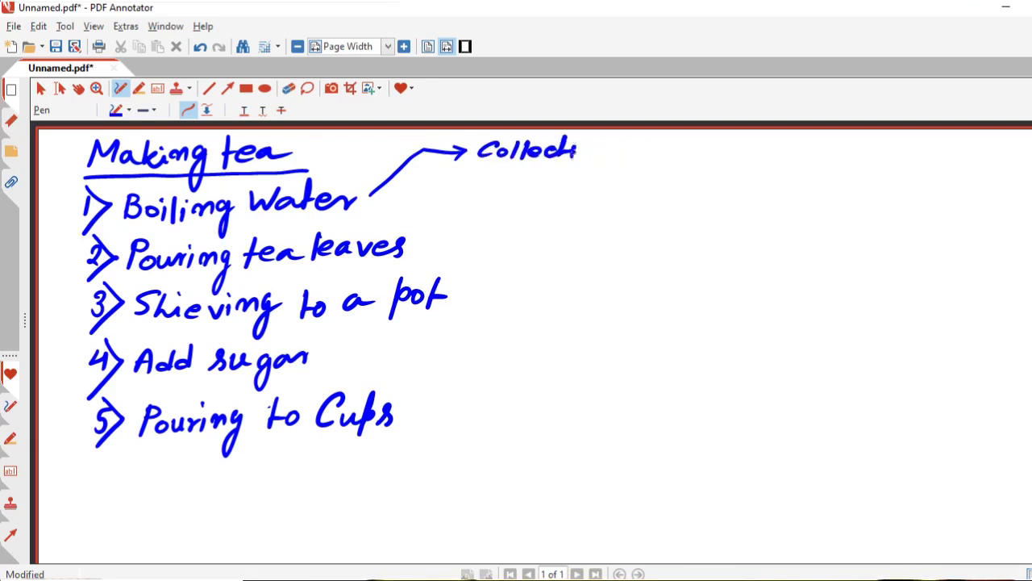
In PDF Annotator, complete the "Collecting water" note for Boiling Water and add an arrow to "Switch on stove" beneath it
{"action": "left_click_drag", "start_coordinate": [626, 153], "coordinate": [713, 148]}
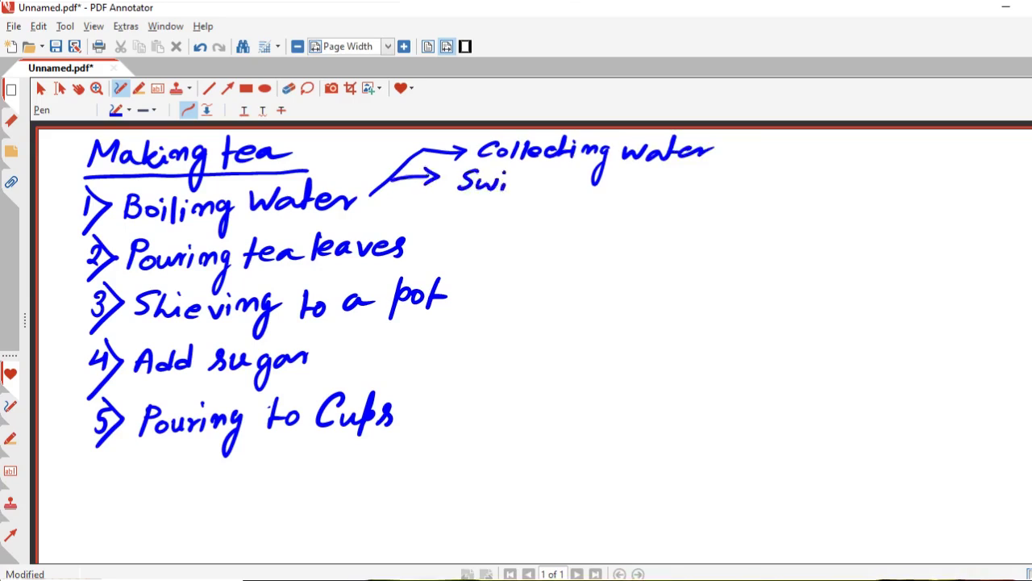
{"action": "left_click_drag", "start_coordinate": [530, 182], "coordinate": [545, 178]}
{"action": "left_click_drag", "start_coordinate": [573, 191], "coordinate": [570, 184]}
{"action": "left_click_drag", "start_coordinate": [582, 184], "coordinate": [595, 193]}
{"action": "mouse_move", "coordinate": [636, 175]}
{"action": "left_mouse_down"}
{"action": "mouse_move", "coordinate": [620, 195]}
{"action": "mouse_move", "coordinate": [643, 194]}
{"action": "left_mouse_up"}
{"action": "left_click_drag", "start_coordinate": [659, 184], "coordinate": [692, 180]}
{"action": "mouse_move", "coordinate": [695, 186]}
{"action": "left_mouse_down"}
{"action": "mouse_move", "coordinate": [709, 179]}
{"action": "mouse_move", "coordinate": [713, 190]}
{"action": "left_mouse_up"}
Draw a third arrow from Boiling Water and handwrite "Keeping the pot away when done" beside it
{"action": "left_click_drag", "start_coordinate": [363, 204], "coordinate": [414, 201]}
{"action": "left_click_drag", "start_coordinate": [405, 195], "coordinate": [407, 208]}
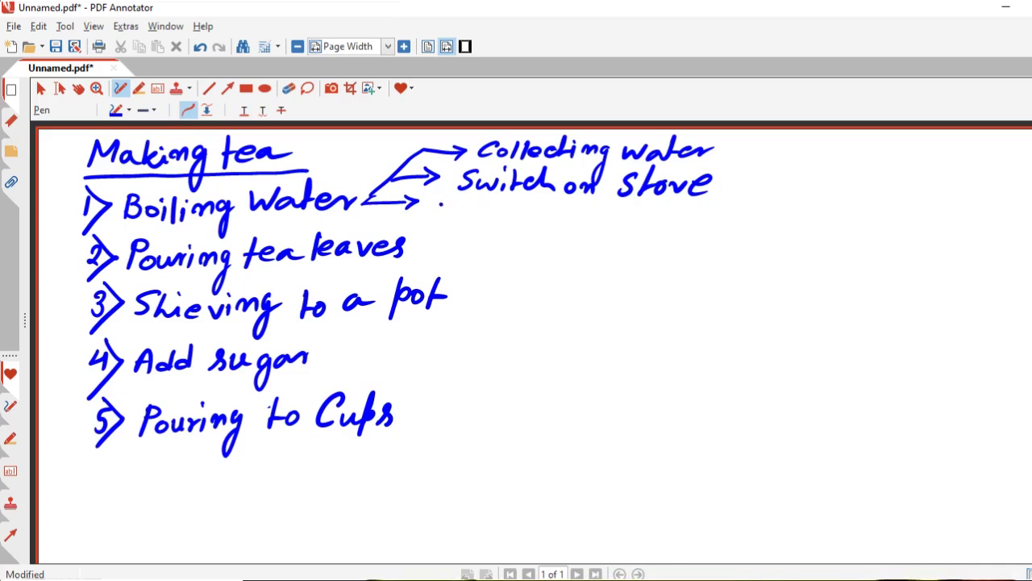
{"action": "mouse_move", "coordinate": [441, 201]}
{"action": "left_mouse_down"}
{"action": "mouse_move", "coordinate": [433, 224]}
{"action": "mouse_move", "coordinate": [529, 217]}
{"action": "mouse_move", "coordinate": [537, 240]}
{"action": "left_mouse_up"}
{"action": "mouse_move", "coordinate": [565, 207]}
{"action": "left_mouse_down"}
{"action": "mouse_move", "coordinate": [562, 230]}
{"action": "mouse_move", "coordinate": [574, 215]}
{"action": "left_mouse_up"}
{"action": "left_click_drag", "start_coordinate": [579, 207], "coordinate": [617, 237]}
{"action": "mouse_move", "coordinate": [623, 216]}
{"action": "left_mouse_down"}
{"action": "mouse_move", "coordinate": [650, 221]}
{"action": "mouse_move", "coordinate": [656, 235]}
{"action": "left_mouse_up"}
{"action": "mouse_move", "coordinate": [650, 217]}
{"action": "left_mouse_down"}
{"action": "mouse_move", "coordinate": [684, 210]}
{"action": "mouse_move", "coordinate": [698, 224]}
{"action": "mouse_move", "coordinate": [736, 214]}
{"action": "mouse_move", "coordinate": [747, 229]}
{"action": "mouse_move", "coordinate": [776, 218]}
{"action": "left_mouse_up"}
{"action": "mouse_move", "coordinate": [782, 202]}
{"action": "left_mouse_down"}
{"action": "mouse_move", "coordinate": [794, 219]}
{"action": "mouse_move", "coordinate": [903, 226]}
{"action": "left_mouse_up"}
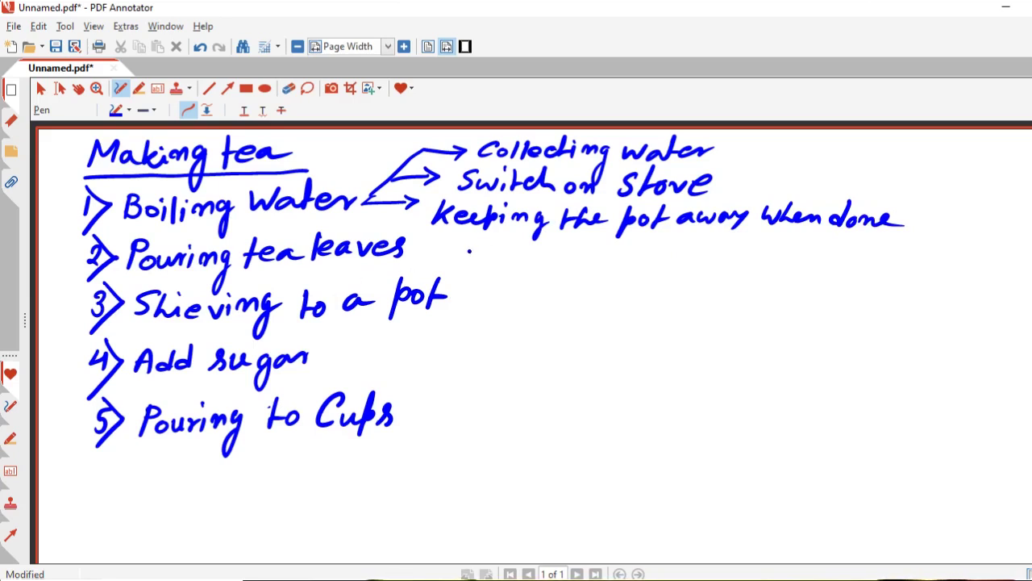
Draw an arrow from Pouring tea leaves and handwrite "Adding tea leaves" beside it
{"action": "mouse_move", "coordinate": [420, 252]}
{"action": "left_mouse_down"}
{"action": "mouse_move", "coordinate": [474, 253]}
{"action": "mouse_move", "coordinate": [465, 261]}
{"action": "left_mouse_up"}
{"action": "mouse_move", "coordinate": [497, 270]}
{"action": "left_mouse_down"}
{"action": "mouse_move", "coordinate": [503, 245]}
{"action": "mouse_move", "coordinate": [513, 266]}
{"action": "mouse_move", "coordinate": [566, 264]}
{"action": "mouse_move", "coordinate": [582, 283]}
{"action": "left_mouse_up"}
{"action": "mouse_move", "coordinate": [631, 249]}
{"action": "left_mouse_down"}
{"action": "mouse_move", "coordinate": [626, 268]}
{"action": "mouse_move", "coordinate": [639, 255]}
{"action": "left_mouse_up"}
{"action": "left_click_drag", "start_coordinate": [634, 265], "coordinate": [647, 266]}
{"action": "mouse_move", "coordinate": [664, 254]}
{"action": "left_mouse_down"}
{"action": "mouse_move", "coordinate": [655, 266]}
{"action": "mouse_move", "coordinate": [758, 262]}
{"action": "mouse_move", "coordinate": [772, 247]}
{"action": "mouse_move", "coordinate": [787, 260]}
{"action": "left_mouse_up"}
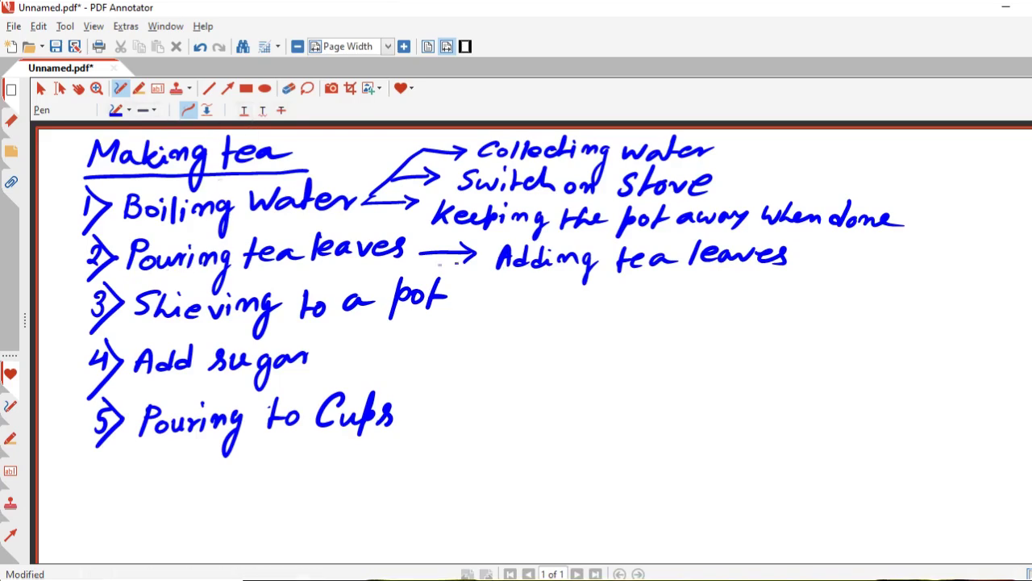
Erase the arrow and the "Adding tea leaves" note beside item 2
{"action": "left_click", "coordinate": [289, 89]}
{"action": "mouse_move", "coordinate": [422, 247]}
{"action": "left_mouse_down"}
{"action": "mouse_move", "coordinate": [621, 267]}
{"action": "mouse_move", "coordinate": [777, 252]}
{"action": "mouse_move", "coordinate": [535, 258]}
{"action": "left_mouse_up"}
{"action": "left_click_drag", "start_coordinate": [645, 258], "coordinate": [676, 260]}
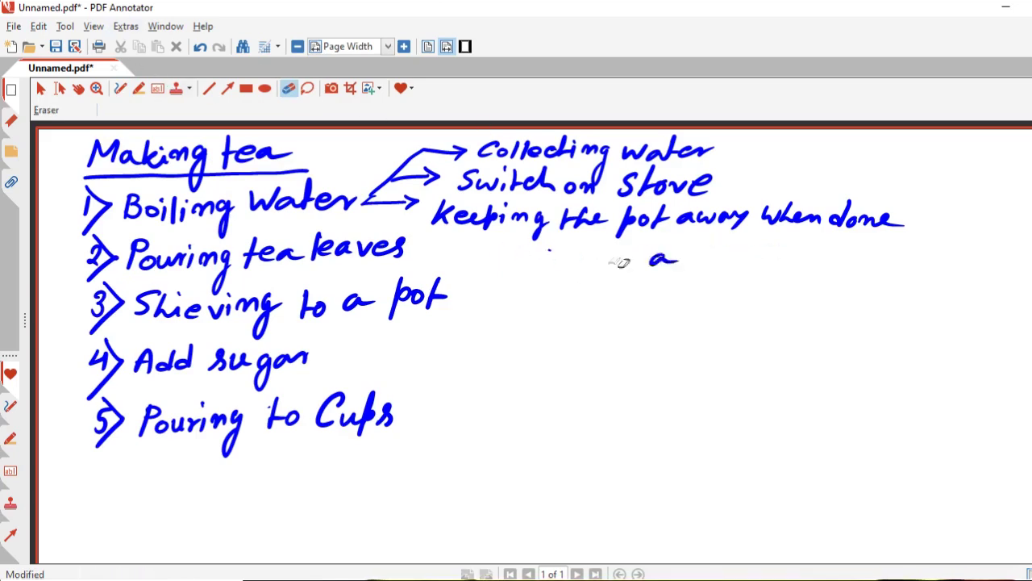
Draw a long red downward arrow with the pen alongside the Making tea list, from the title past item 5
{"action": "left_click", "coordinate": [121, 88]}
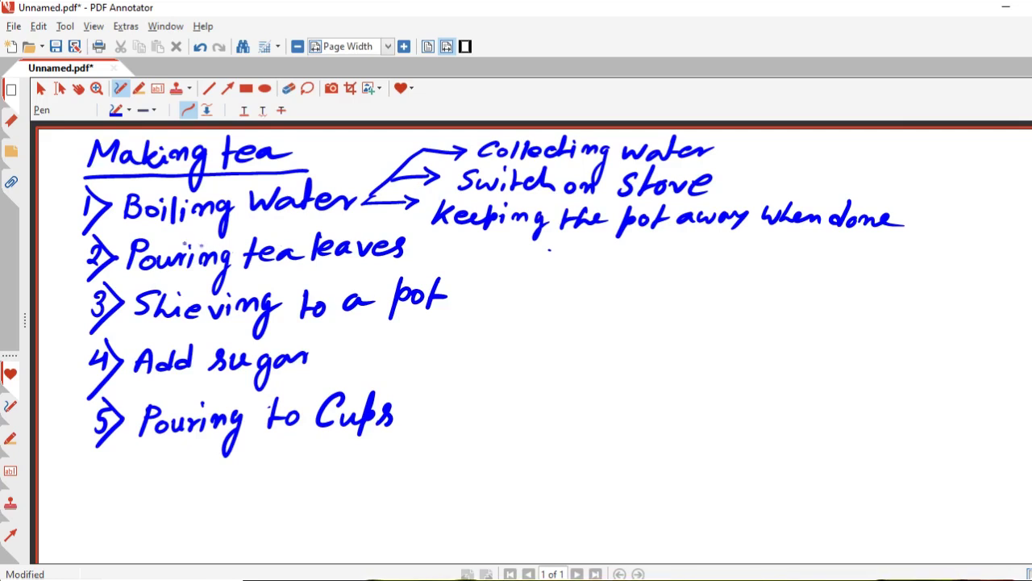
{"action": "mouse_move", "coordinate": [57, 196]}
{"action": "left_mouse_down"}
{"action": "mouse_move", "coordinate": [62, 443]}
{"action": "mouse_move", "coordinate": [79, 427]}
{"action": "left_mouse_up"}
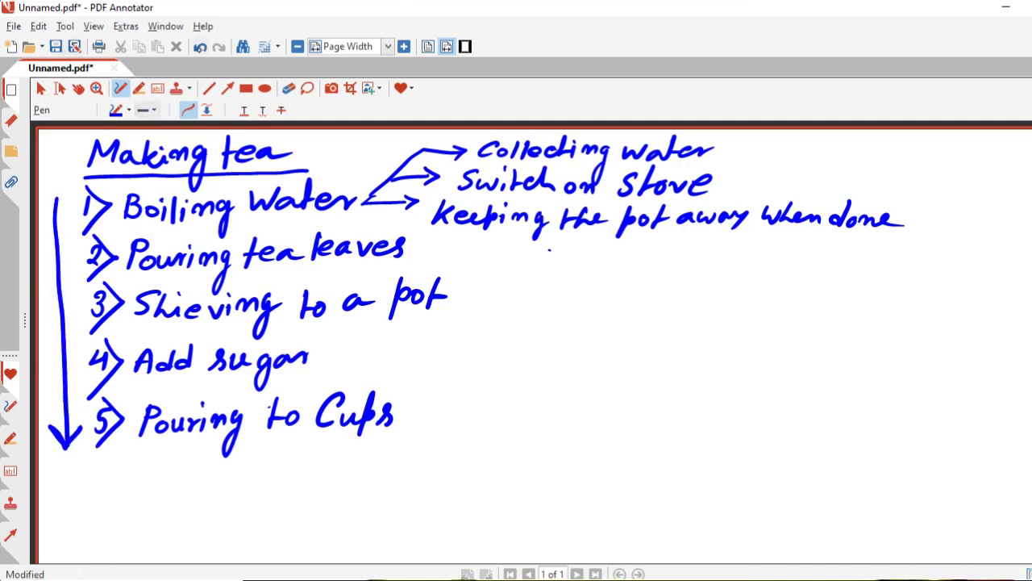
{"action": "left_click", "coordinate": [201, 45]}
{"action": "left_click", "coordinate": [128, 109]}
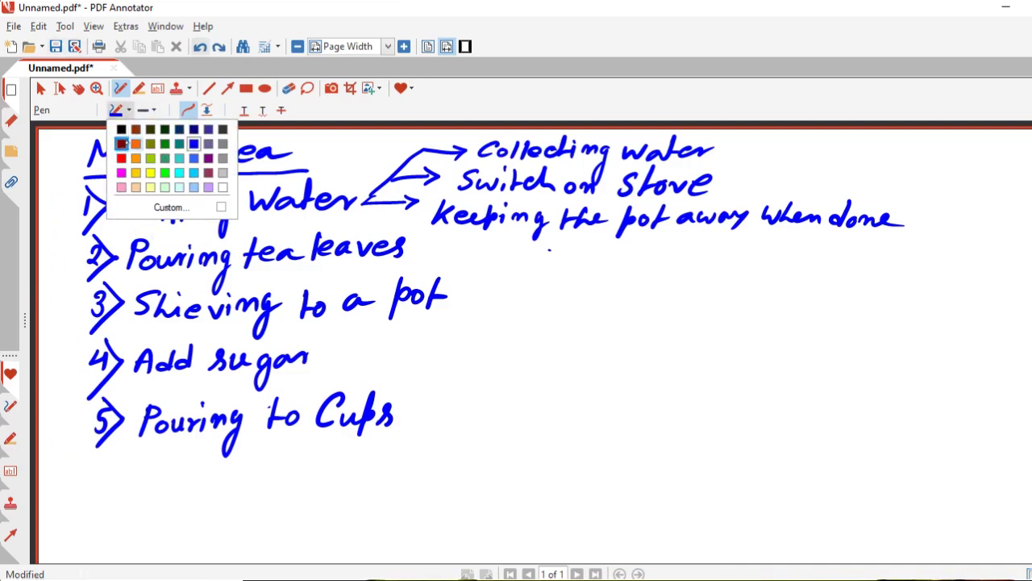
{"action": "left_click", "coordinate": [121, 159]}
{"action": "mouse_move", "coordinate": [59, 159]}
{"action": "left_mouse_down"}
{"action": "mouse_move", "coordinate": [53, 314]}
{"action": "mouse_move", "coordinate": [74, 468]}
{"action": "mouse_move", "coordinate": [57, 202]}
{"action": "mouse_move", "coordinate": [56, 435]}
{"action": "mouse_move", "coordinate": [78, 463]}
{"action": "left_mouse_up"}
{"action": "key", "text": "ctrl+z"}
{"action": "mouse_move", "coordinate": [39, 429]}
{"action": "left_mouse_down"}
{"action": "mouse_move", "coordinate": [76, 469]}
{"action": "mouse_move", "coordinate": [89, 435]}
{"action": "left_mouse_up"}
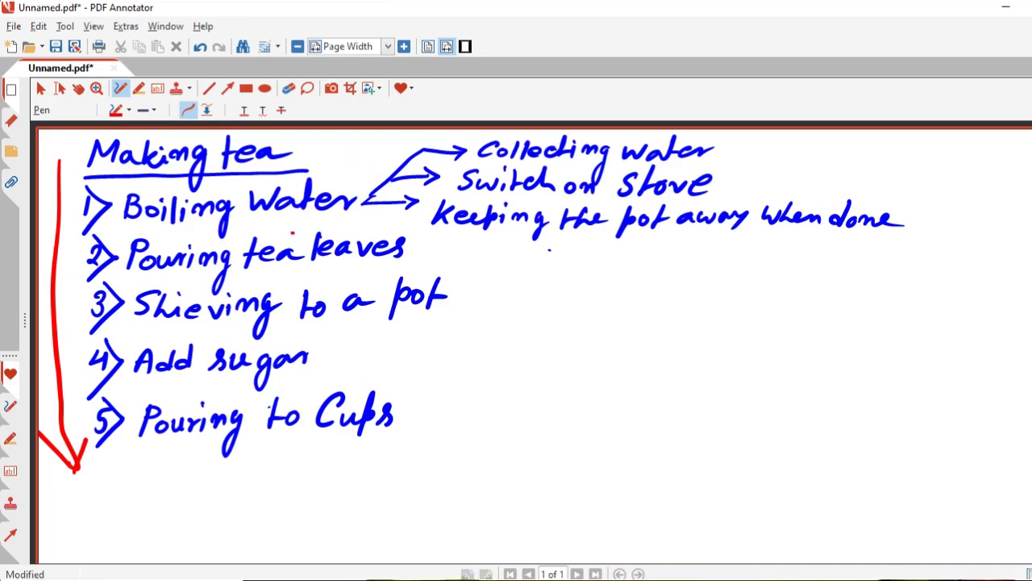
Add red check marks on the arrows leading to Collecting water and Switch on stove
{"action": "left_click_drag", "start_coordinate": [407, 149], "coordinate": [443, 140]}
{"action": "left_click_drag", "start_coordinate": [377, 169], "coordinate": [401, 172]}
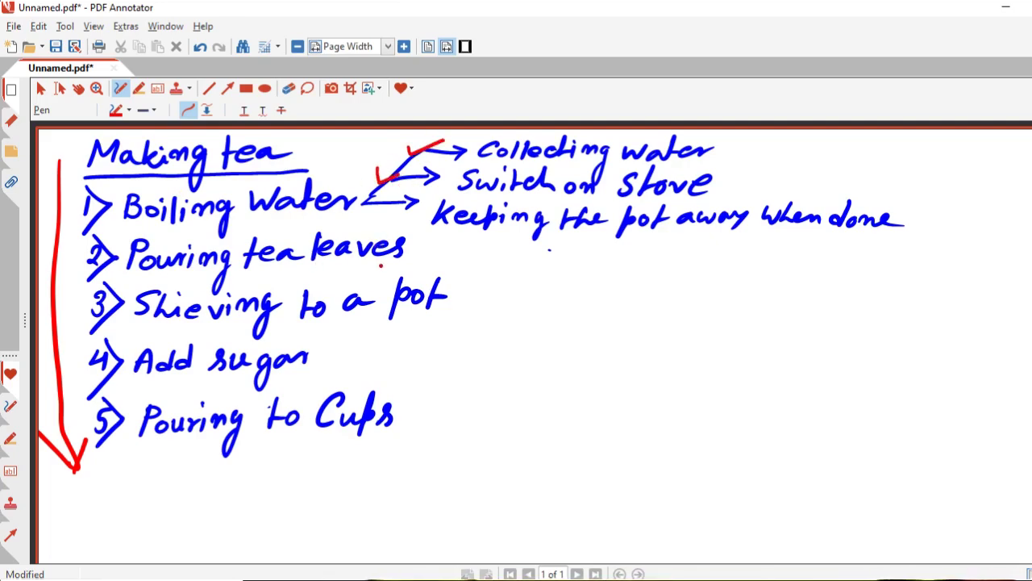
Add red check marks at Pouring tea leaves and Keeping the pot away, and number the three sub-tasks 1.1, 1.2 and 1.3
{"action": "left_click_drag", "start_coordinate": [321, 262], "coordinate": [350, 252]}
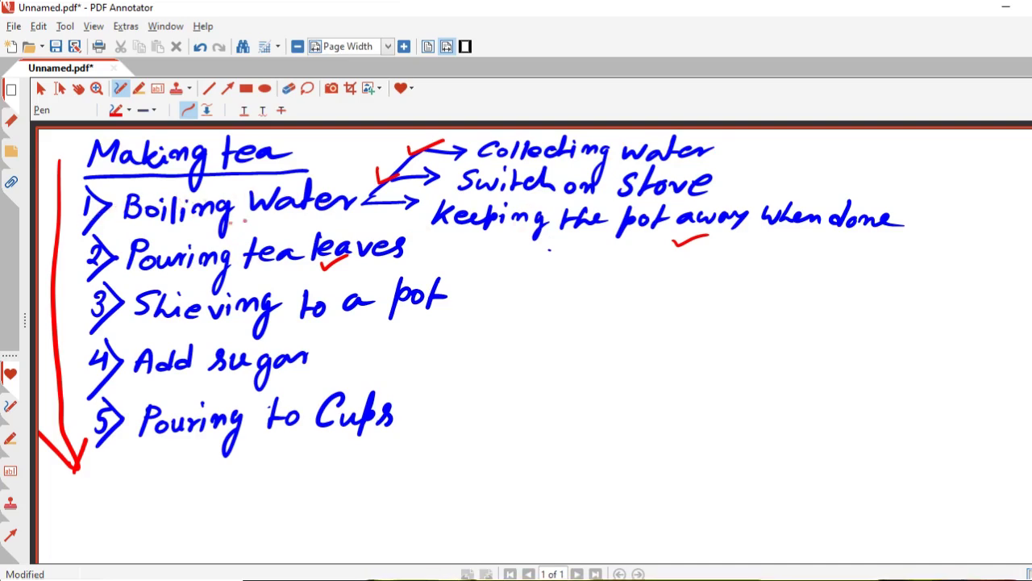
{"action": "mouse_move", "coordinate": [739, 140]}
{"action": "left_mouse_down"}
{"action": "mouse_move", "coordinate": [740, 153]}
{"action": "mouse_move", "coordinate": [758, 146]}
{"action": "left_mouse_up"}
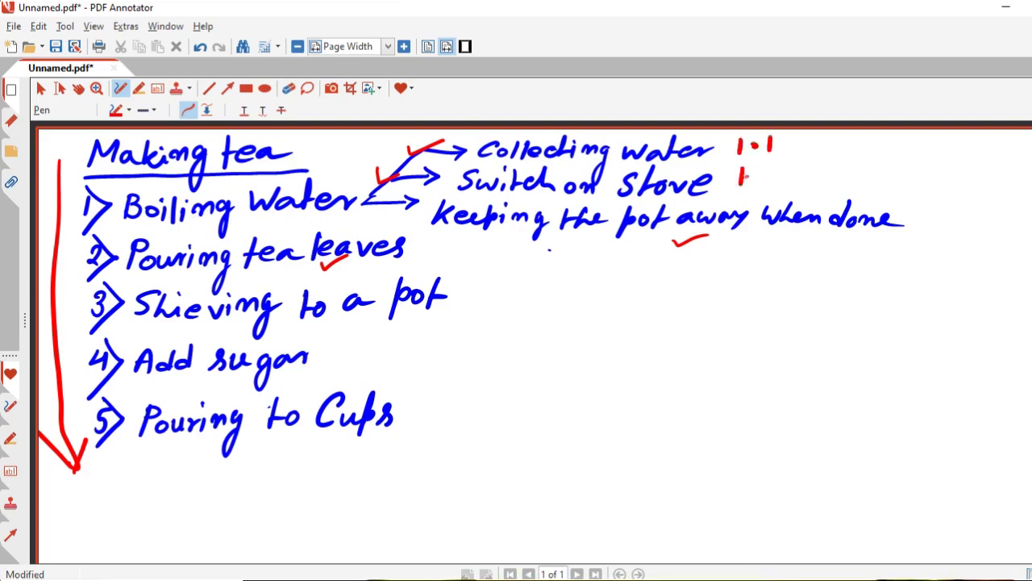
{"action": "left_click_drag", "start_coordinate": [742, 167], "coordinate": [742, 187]}
{"action": "left_click", "coordinate": [752, 177]}
{"action": "left_click_drag", "start_coordinate": [763, 171], "coordinate": [777, 184]}
{"action": "mouse_move", "coordinate": [908, 202]}
{"action": "left_mouse_down"}
{"action": "mouse_move", "coordinate": [908, 226]}
{"action": "mouse_move", "coordinate": [930, 225]}
{"action": "left_mouse_up"}
{"action": "left_click", "coordinate": [917, 214]}
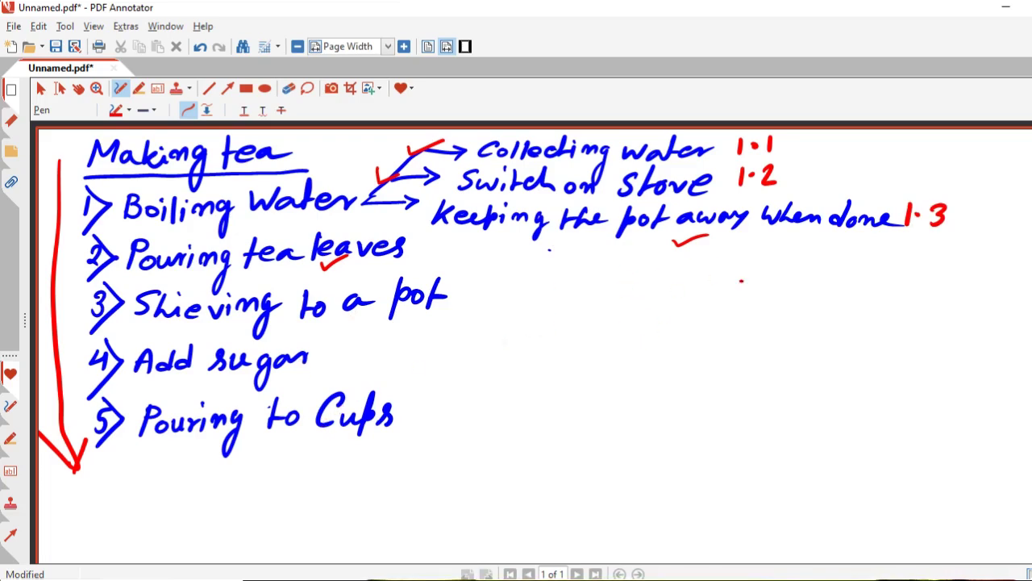
Start a red sequence column in the blank area beside the list by handwriting 1.1 with 1.2 below it
{"action": "left_click_drag", "start_coordinate": [589, 306], "coordinate": [584, 323]}
{"action": "left_click", "coordinate": [595, 316]}
{"action": "left_click_drag", "start_coordinate": [604, 306], "coordinate": [618, 323]}
{"action": "left_click", "coordinate": [599, 281]}
{"action": "mouse_move", "coordinate": [588, 273]}
{"action": "left_mouse_down"}
{"action": "mouse_move", "coordinate": [589, 293]}
{"action": "mouse_move", "coordinate": [612, 288]}
{"action": "left_mouse_up"}
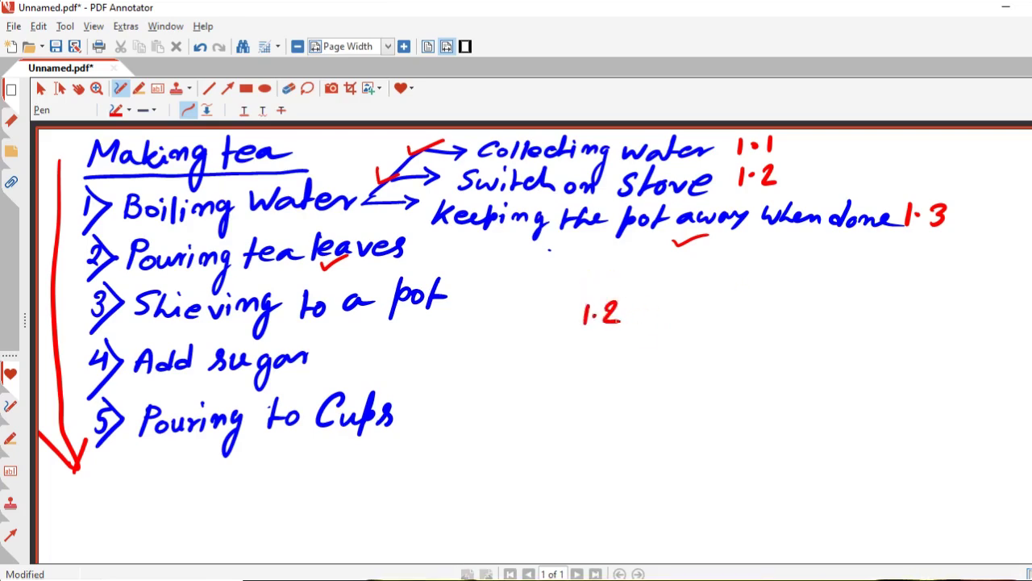
{"action": "left_click_drag", "start_coordinate": [588, 336], "coordinate": [587, 354]}
{"action": "left_click", "coordinate": [595, 348]}
{"action": "left_click", "coordinate": [289, 88]}
{"action": "left_click_drag", "start_coordinate": [588, 339], "coordinate": [588, 351]}
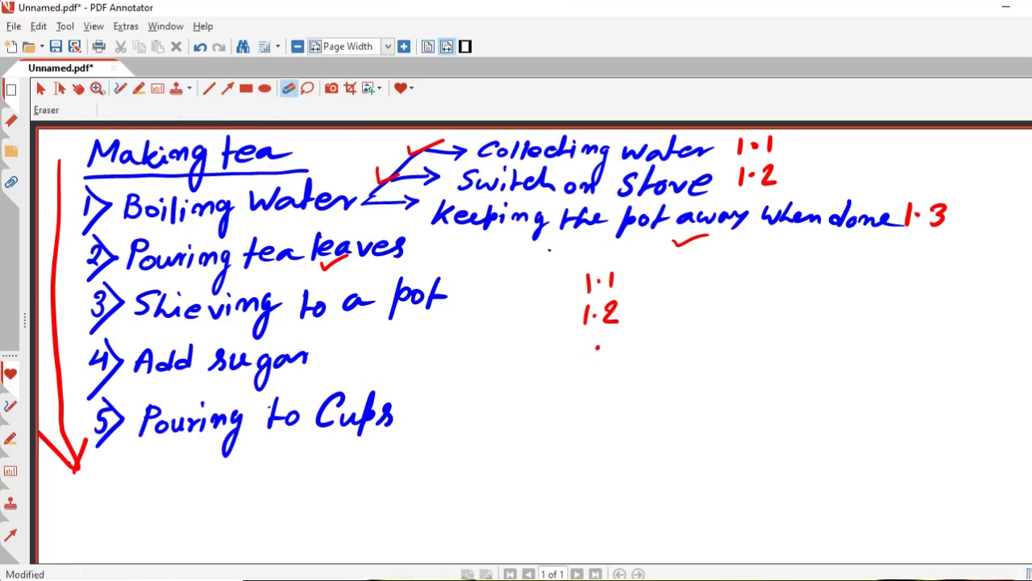
Continue the red sequence column with the pen by handwriting 2, 1.3, 3, 4 and 5 below 1.2
{"action": "left_click", "coordinate": [120, 88]}
{"action": "mouse_move", "coordinate": [588, 345]}
{"action": "left_mouse_down"}
{"action": "mouse_move", "coordinate": [604, 359]}
{"action": "mouse_move", "coordinate": [578, 388]}
{"action": "mouse_move", "coordinate": [606, 390]}
{"action": "left_mouse_up"}
{"action": "left_click", "coordinate": [589, 379]}
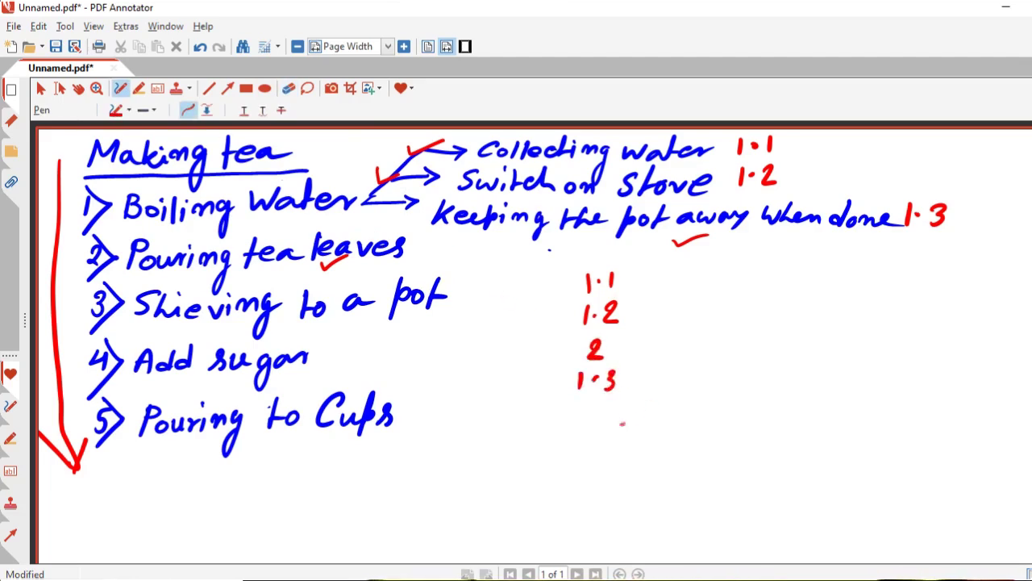
{"action": "left_click_drag", "start_coordinate": [594, 406], "coordinate": [608, 448]}
{"action": "left_click_drag", "start_coordinate": [602, 436], "coordinate": [598, 488]}
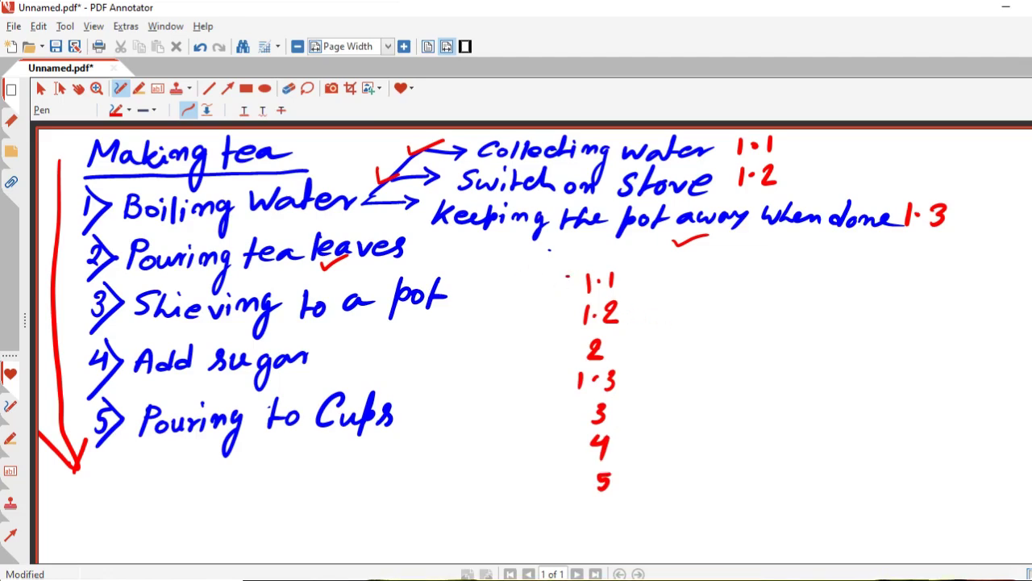
Draw a brace beside 1.1 and 1.2, a bracket beside 1.3, and a line under Boiling Water
{"action": "left_click_drag", "start_coordinate": [572, 275], "coordinate": [572, 326]}
{"action": "left_click_drag", "start_coordinate": [562, 367], "coordinate": [556, 389]}
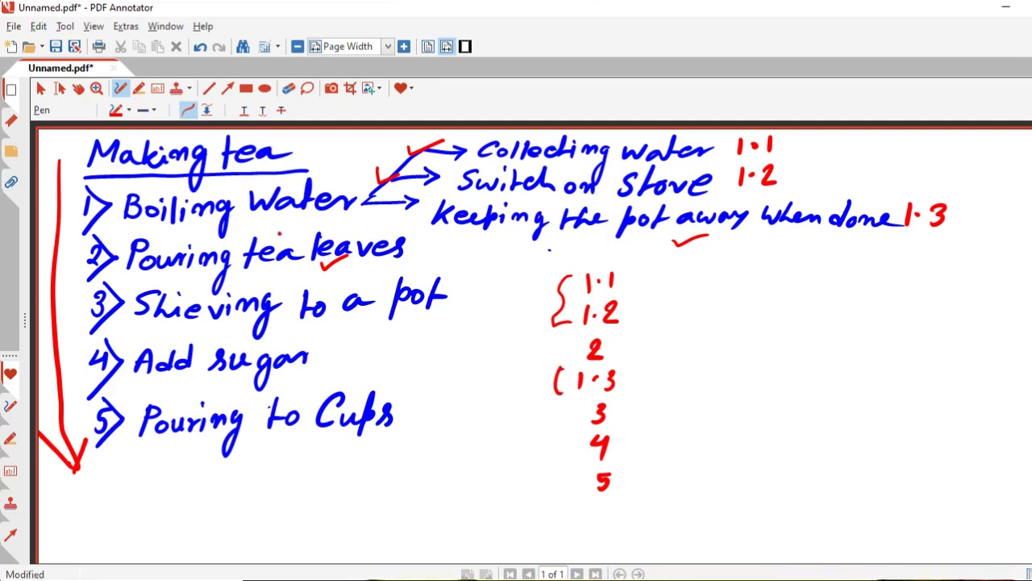
{"action": "left_click_drag", "start_coordinate": [123, 230], "coordinate": [338, 234]}
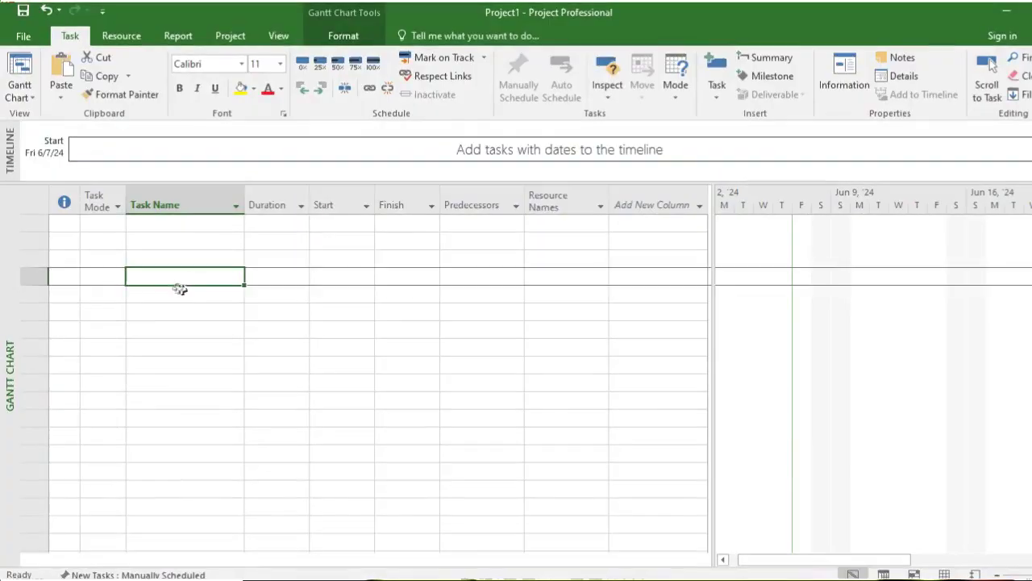
Enter "Boiling Water" and "Pouring Tea Leaves" as the first two task names in the Gantt table
{"action": "left_click", "coordinate": [177, 227]}
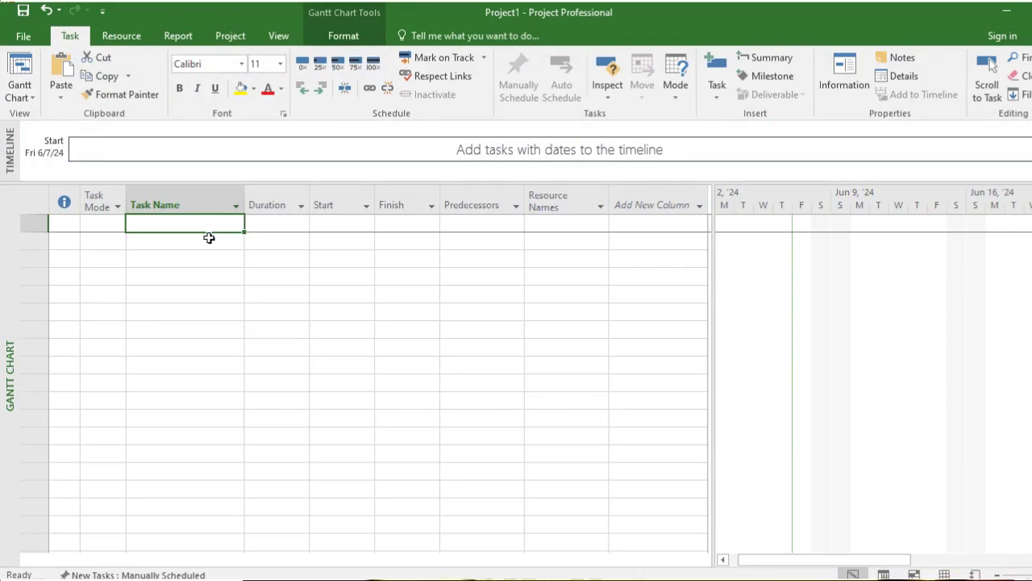
{"action": "type", "text": "Bo"}
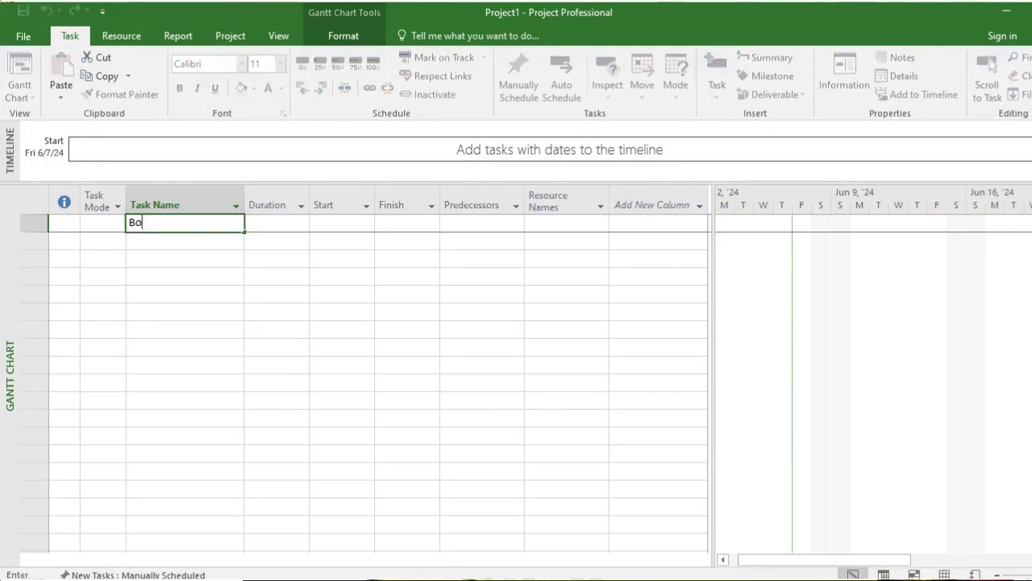
{"action": "type", "text": "iling Water"}
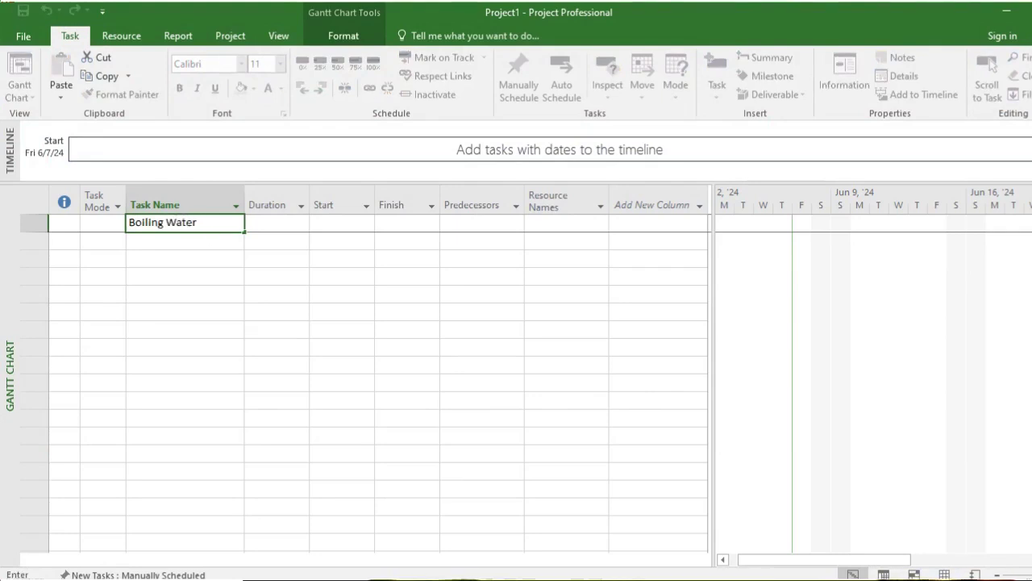
{"action": "key", "text": "Return"}
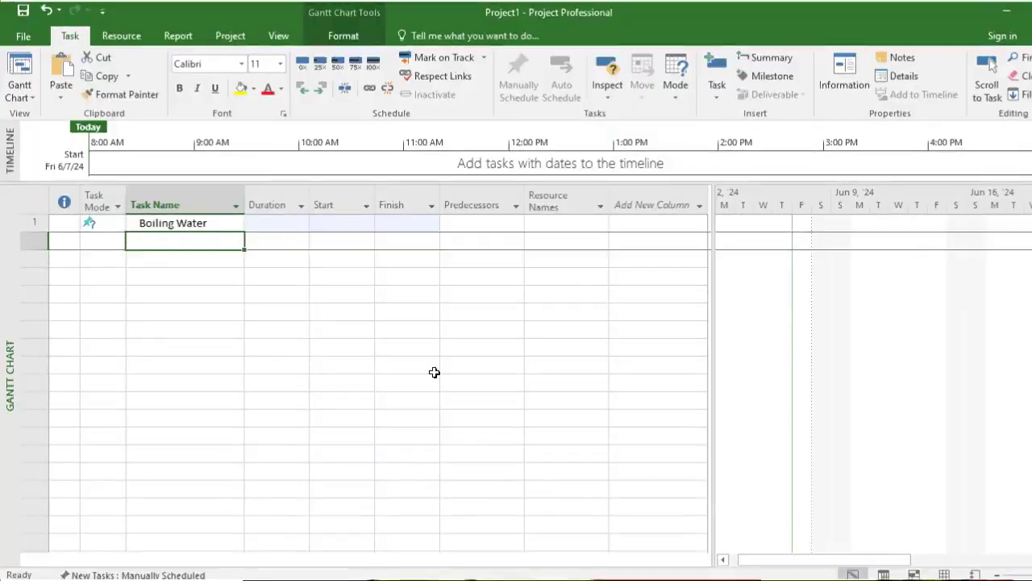
{"action": "type", "text": "Pouring"}
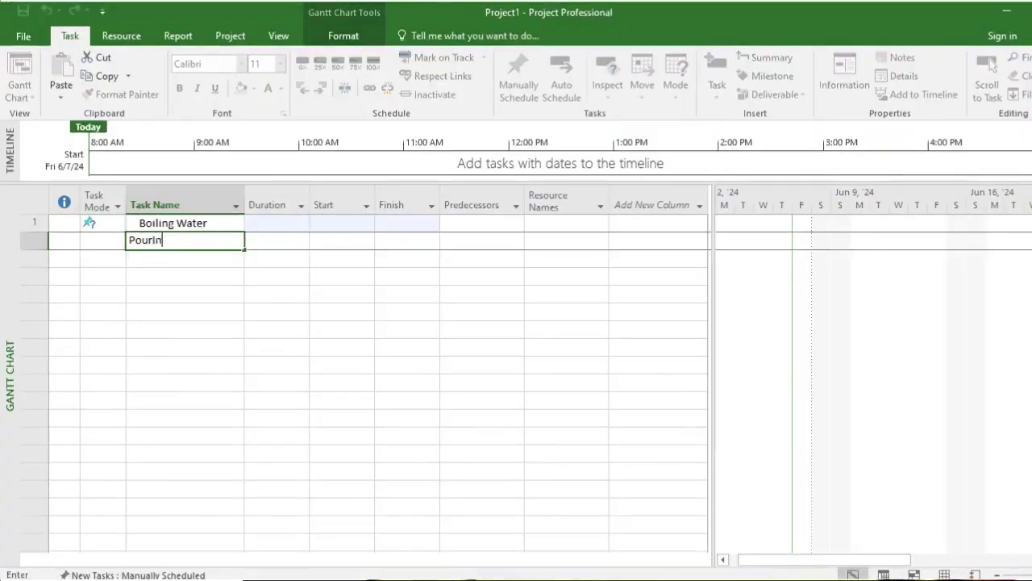
{"action": "type", "text": " Tea Leaves"}
{"action": "key", "text": "Return"}
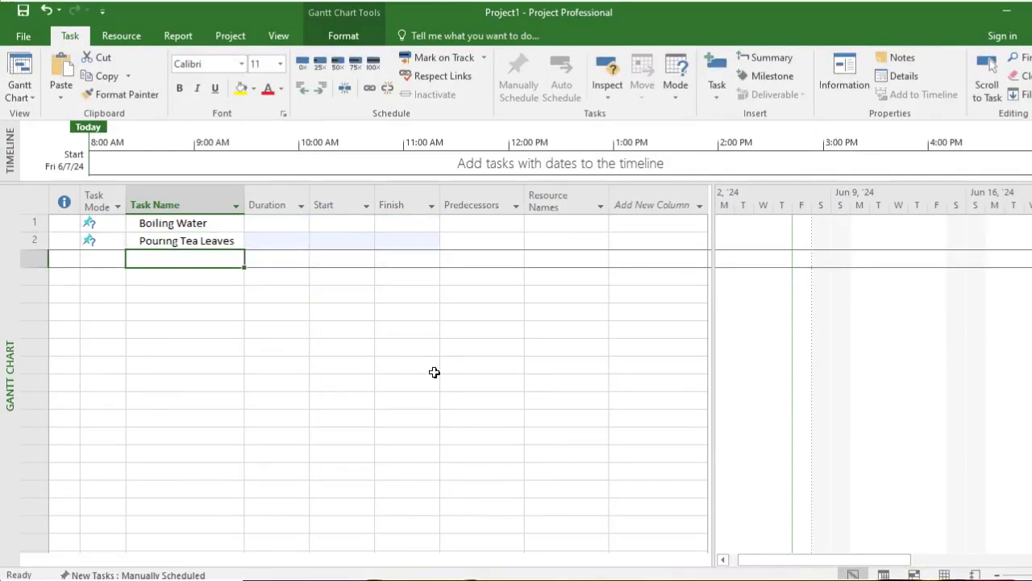
Add the tasks "shieving to a pot", "Adding Sugar" and "Pouring to cups" below Pouring Tea Leaves
{"action": "type", "text": "S"}
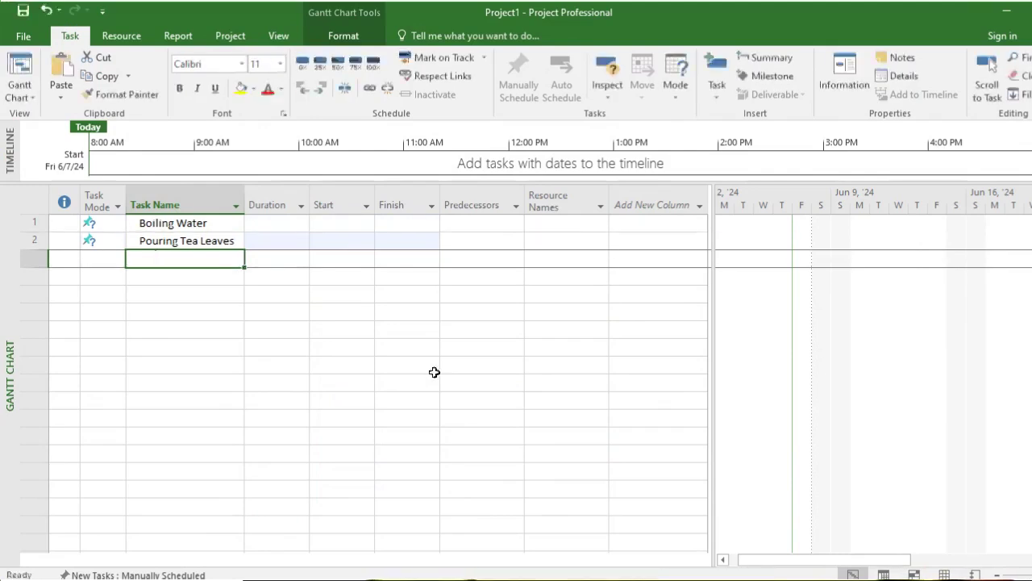
{"action": "type", "text": "shleving to a"}
{"action": "type", "text": " pot"}
{"action": "key", "text": "Return"}
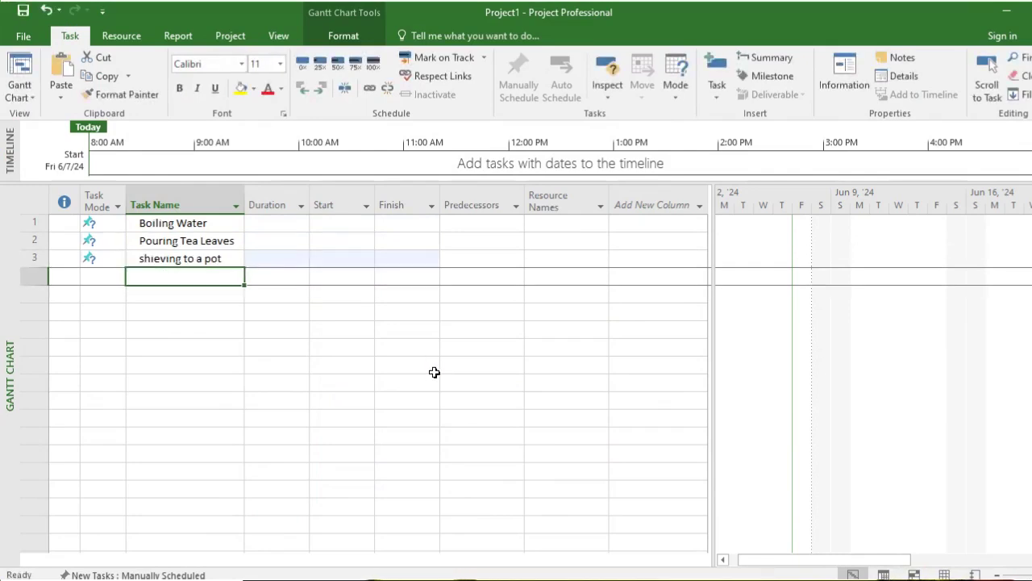
{"action": "type", "text": "Adding S"}
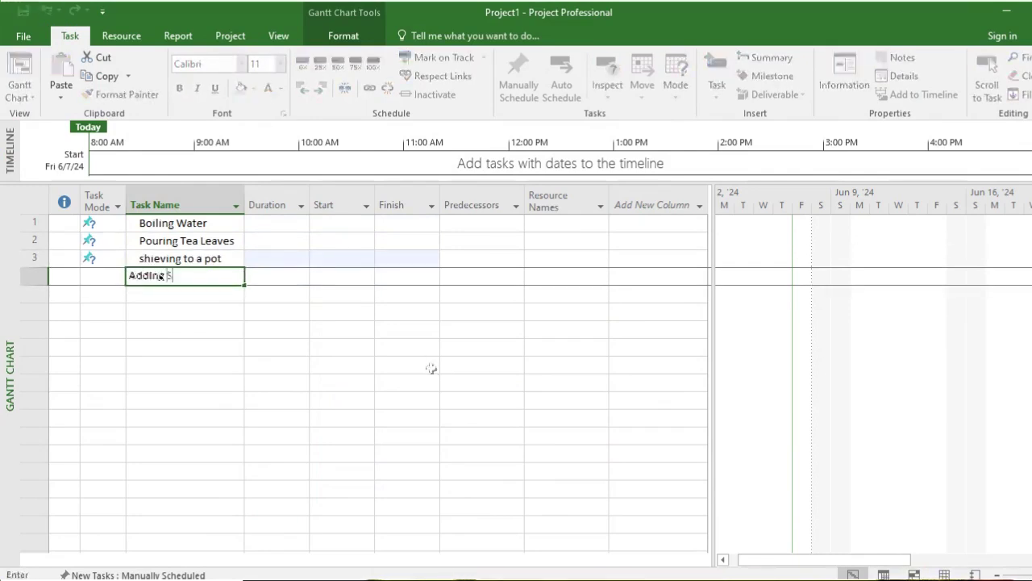
{"action": "type", "text": "ugar"}
{"action": "key", "text": "Return"}
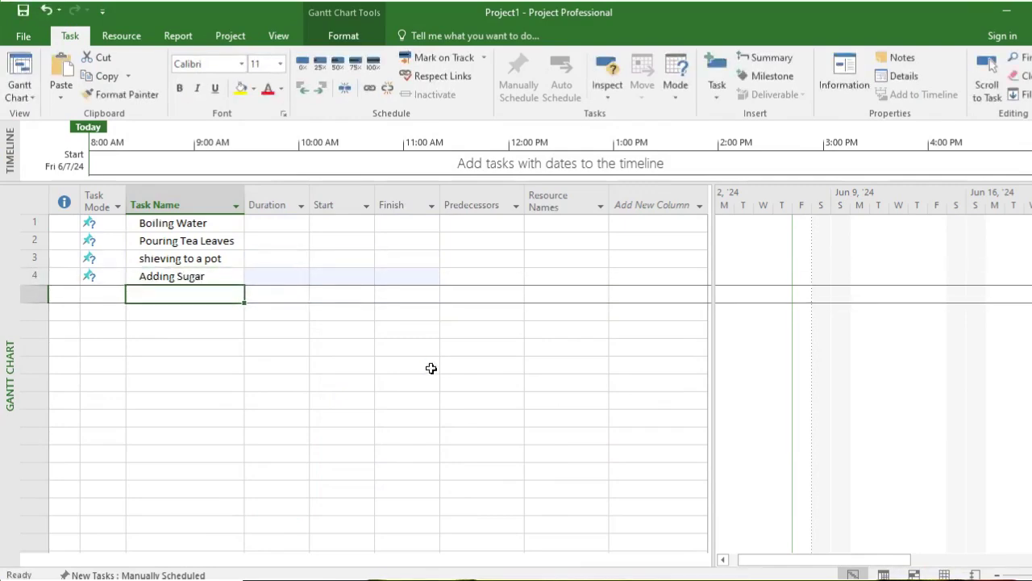
{"action": "type", "text": "Pour"}
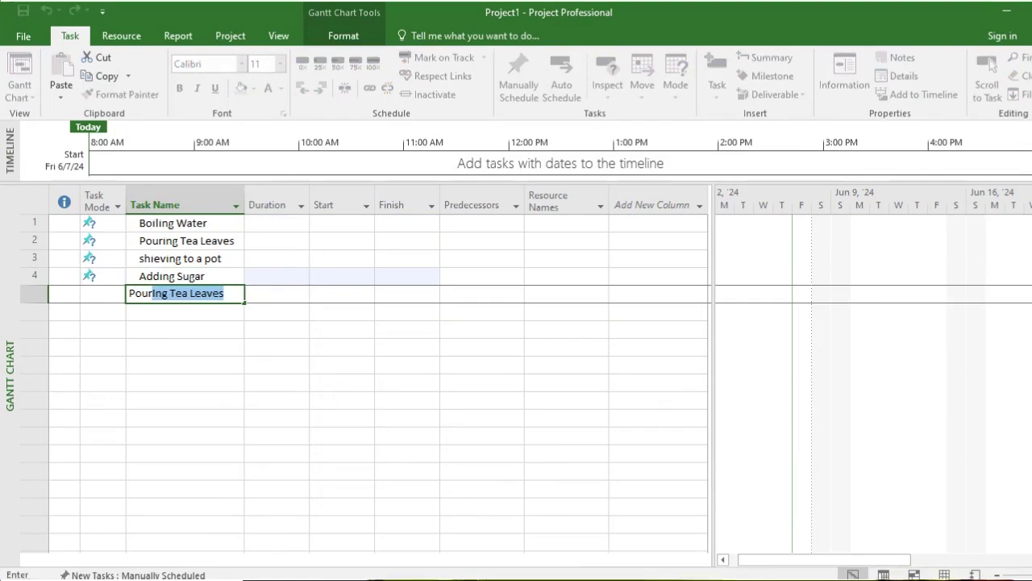
{"action": "type", "text": "ing to cups"}
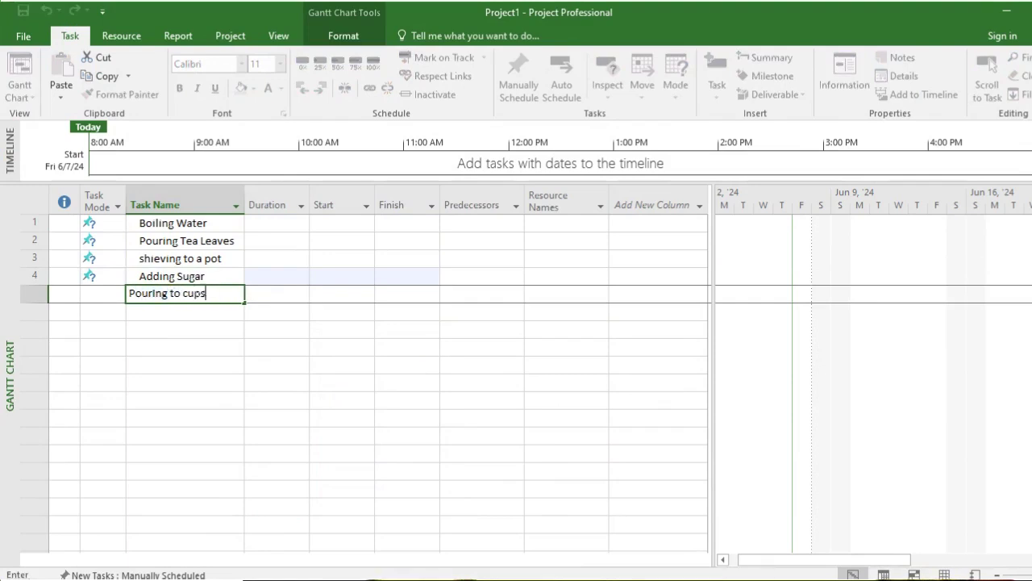
{"action": "key", "text": "Return"}
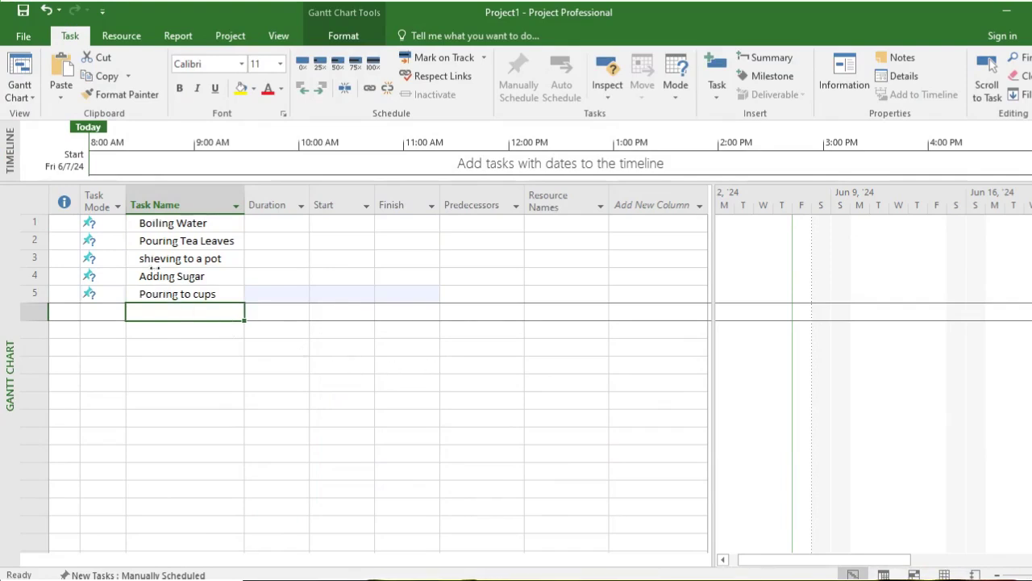
Try inserting a new task and two blank rows between Boiling Water and Pouring Tea Leaves
{"action": "right_click", "coordinate": [30, 240]}
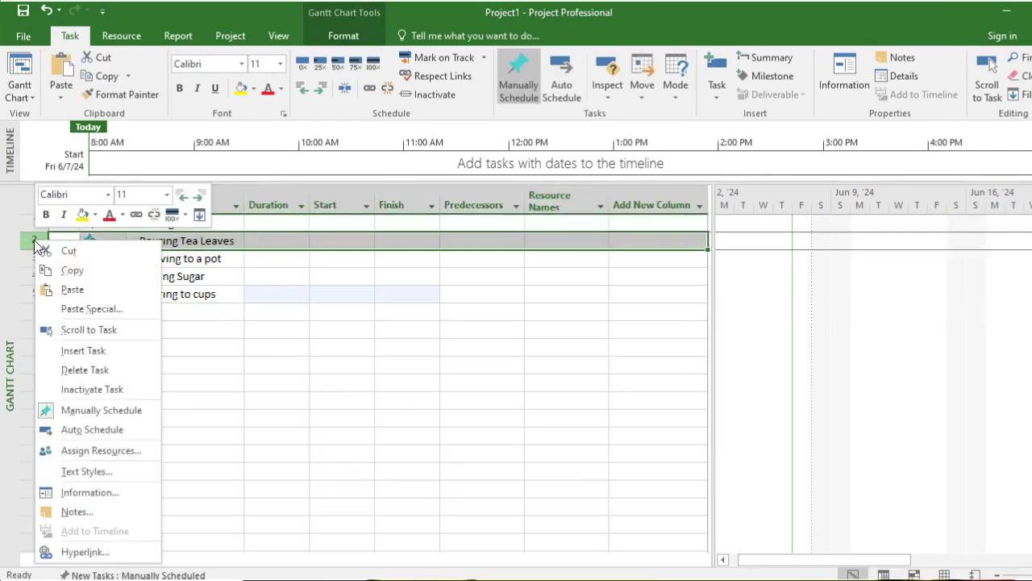
{"action": "left_click", "coordinate": [80, 350]}
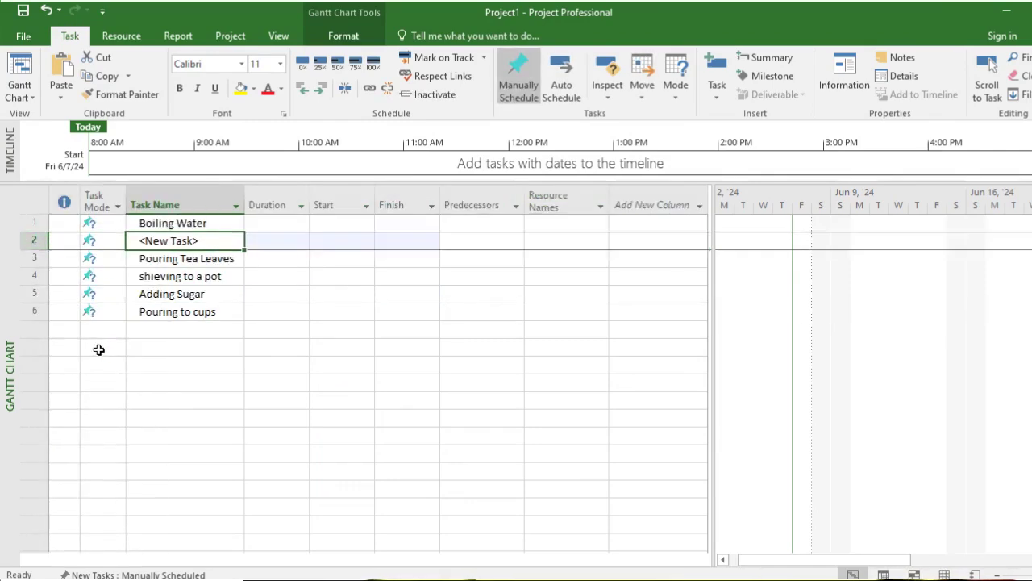
{"action": "right_click", "coordinate": [36, 241]}
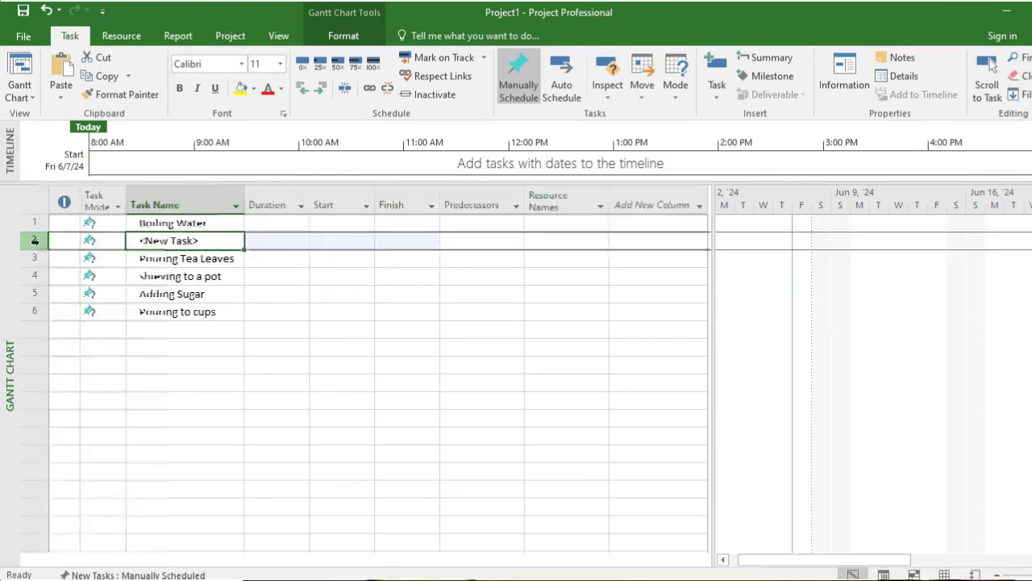
{"action": "left_click", "coordinate": [223, 240]}
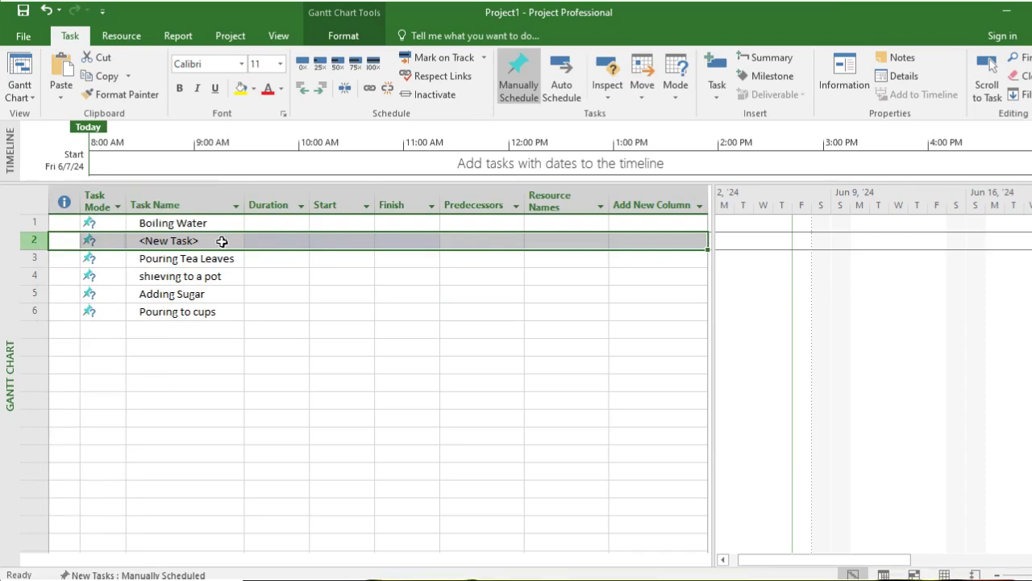
{"action": "key", "text": "Insert"}
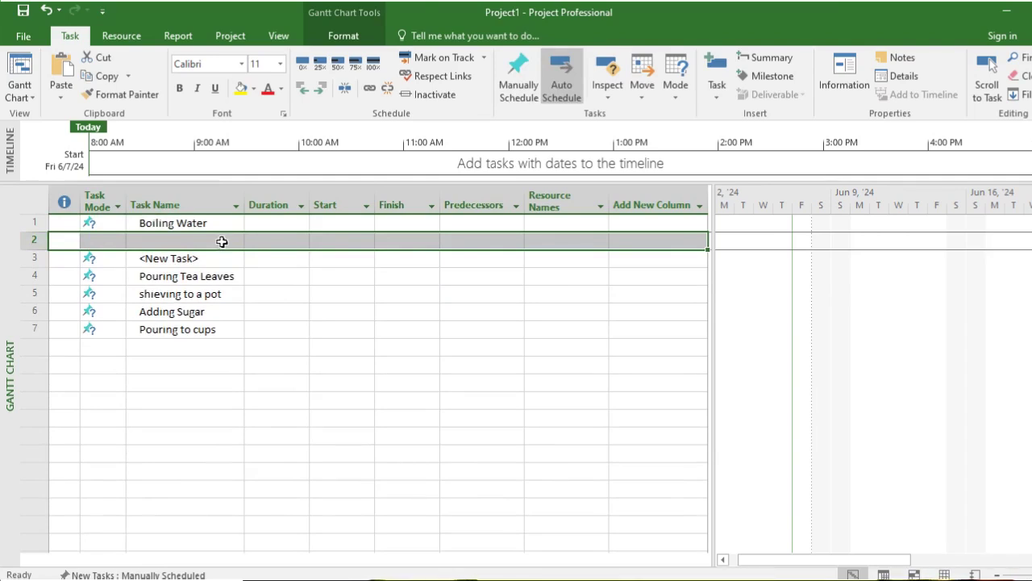
{"action": "key", "text": "Insert"}
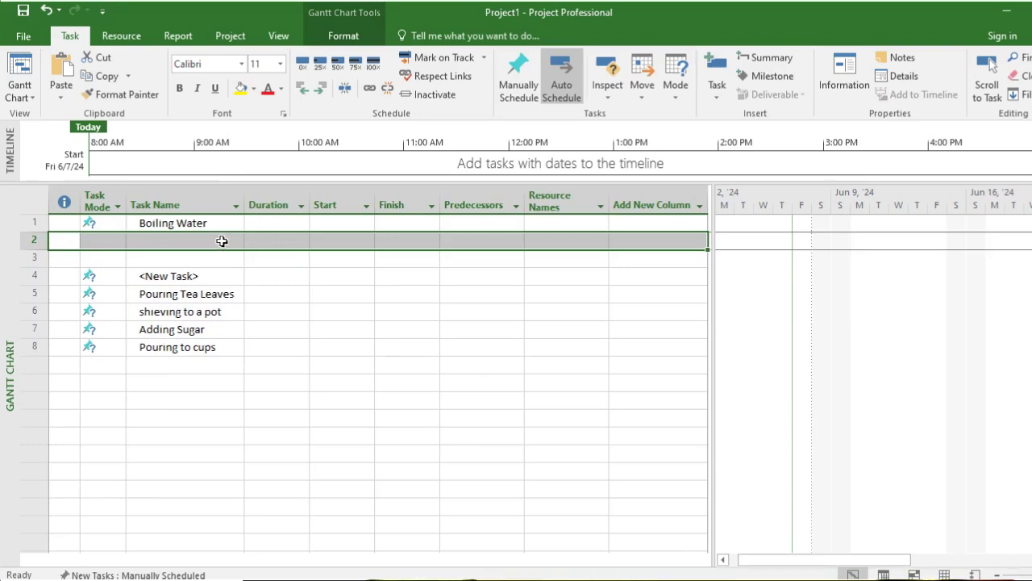
Undo the three row insertions between Boiling Water and Pouring Tea Leaves
{"action": "left_click", "coordinate": [47, 10]}
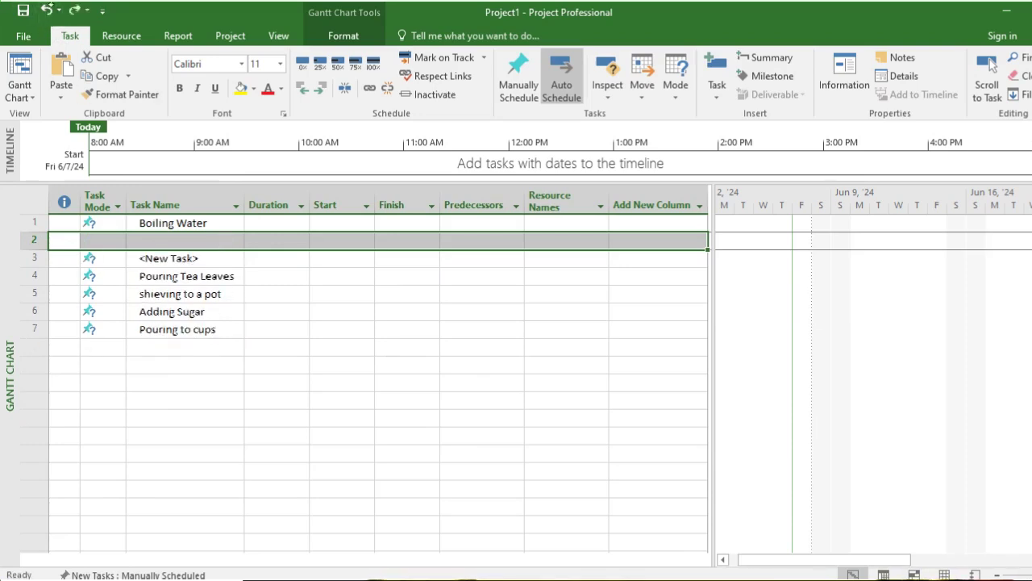
{"action": "left_click", "coordinate": [46, 11]}
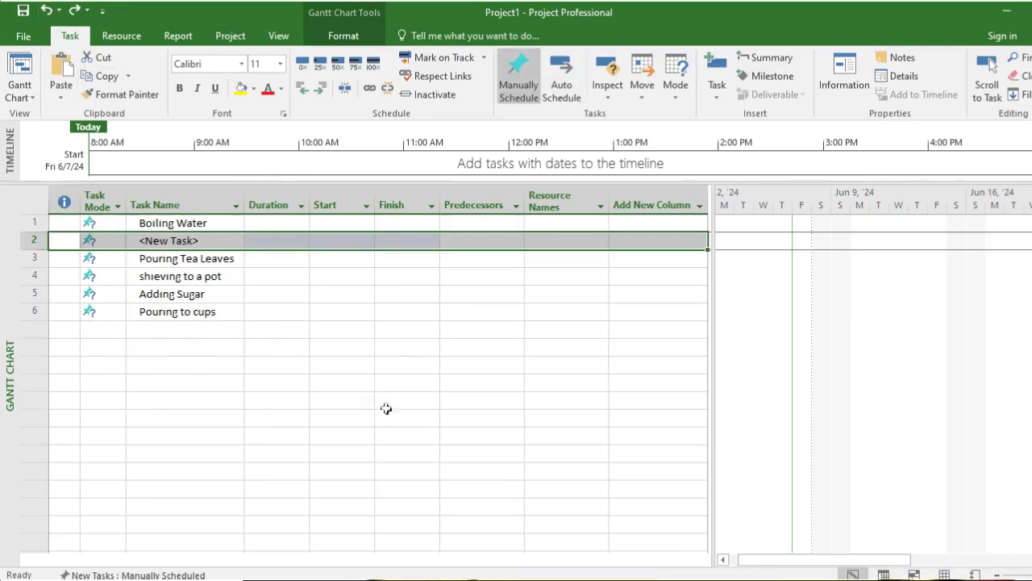
{"action": "left_click", "coordinate": [46, 10]}
Insert one new task directly above Pouring Tea Leaves
{"action": "right_click", "coordinate": [34, 246]}
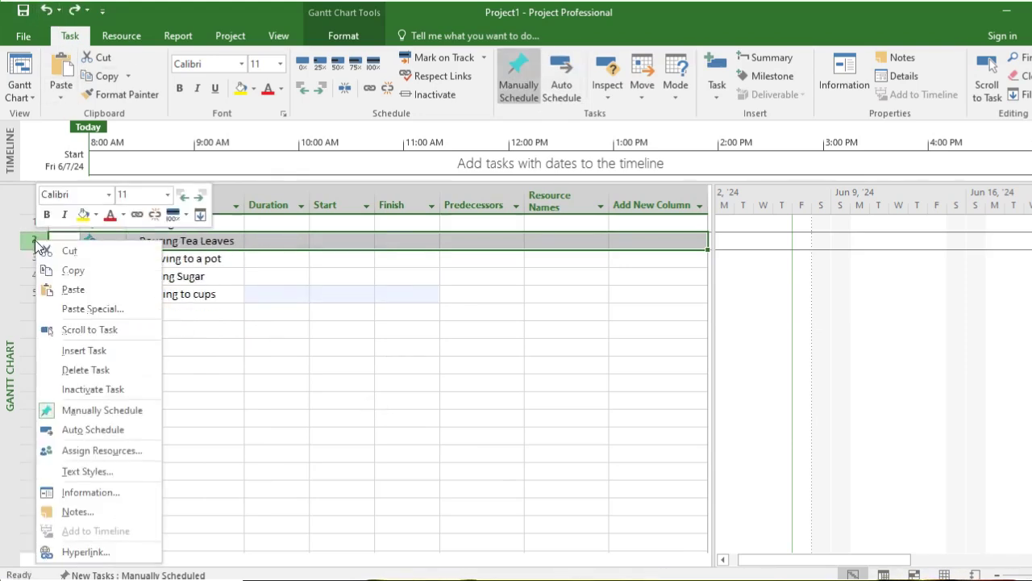
{"action": "left_click", "coordinate": [84, 351]}
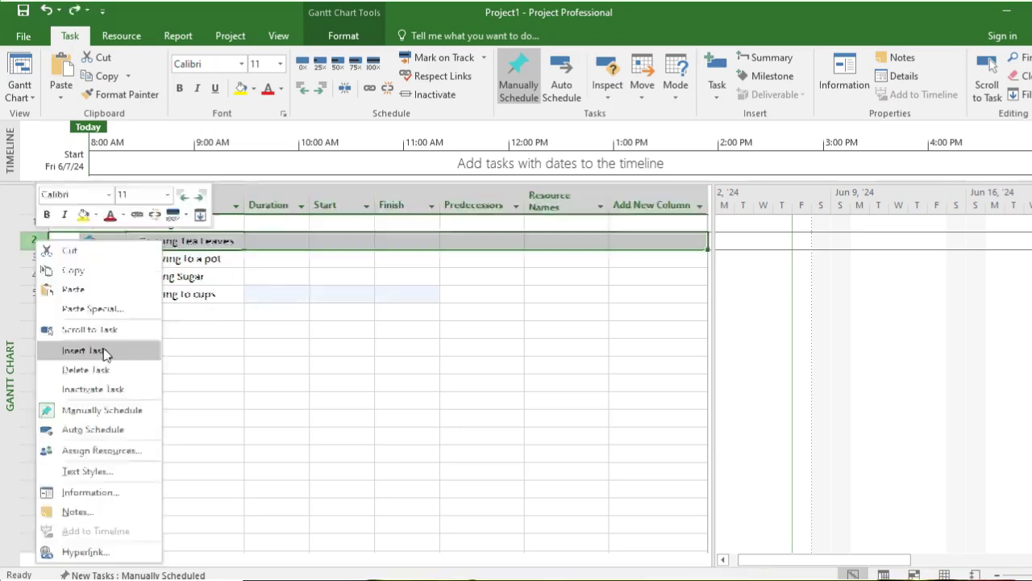
{"action": "left_click", "coordinate": [83, 351]}
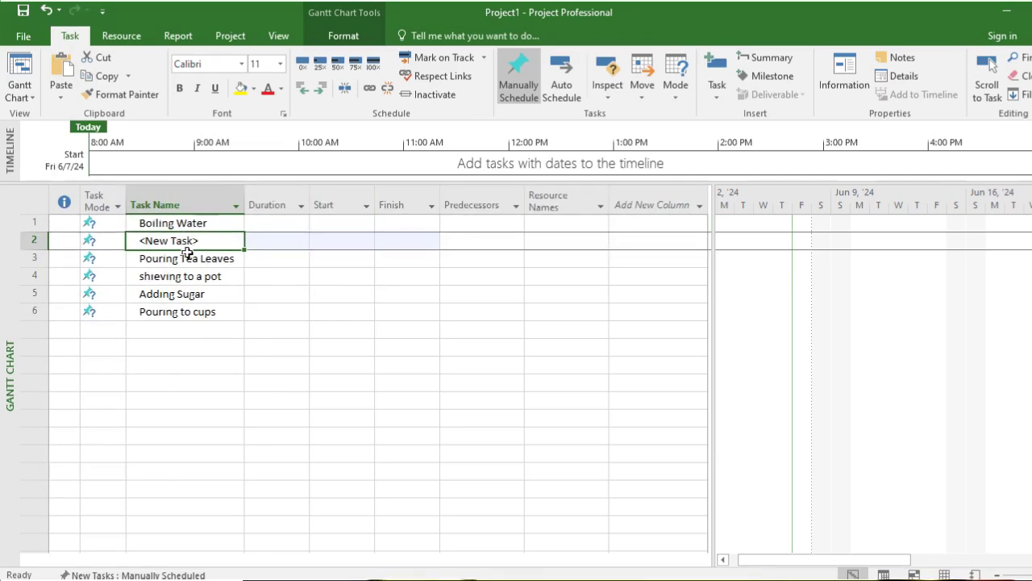
Open the On-Screen Keyboard and place it below the task list
{"action": "left_click", "coordinate": [141, 579]}
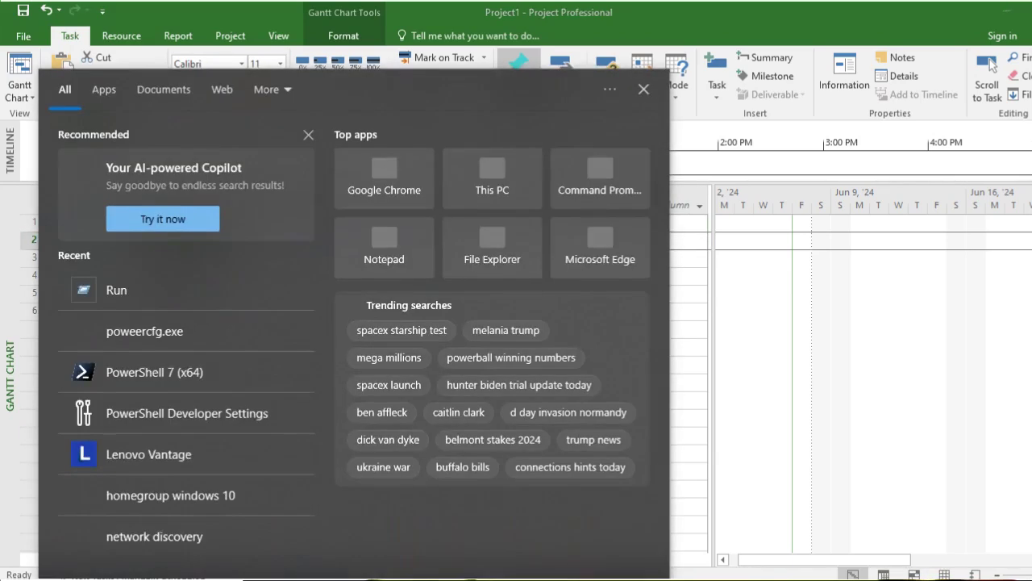
{"action": "type", "text": "key"}
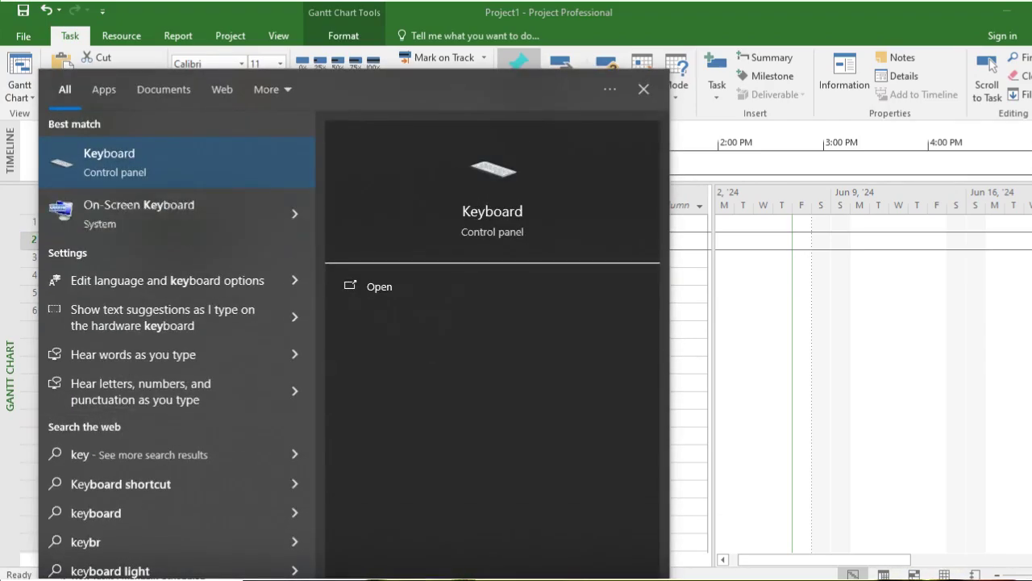
{"action": "left_click", "coordinate": [183, 228]}
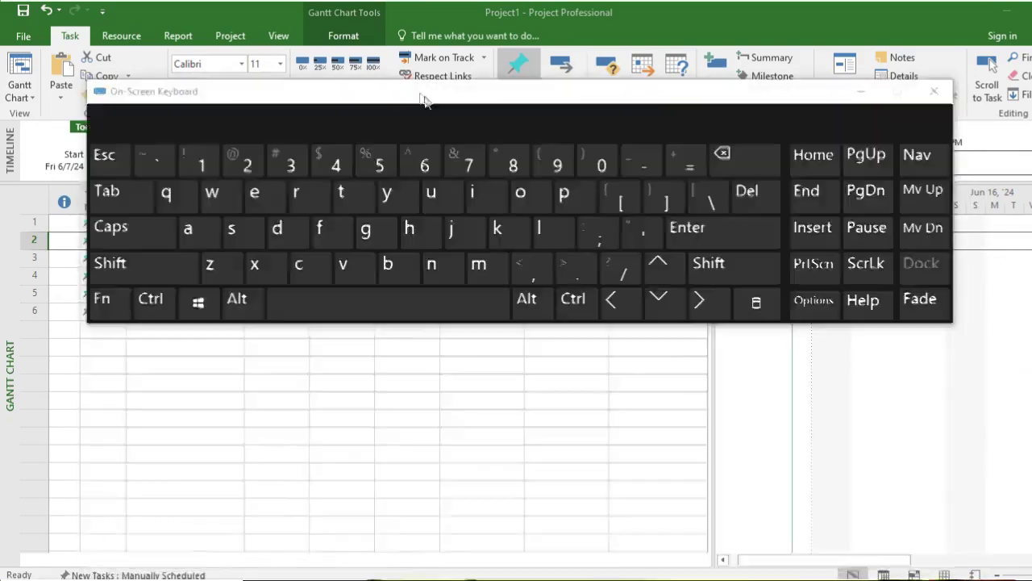
{"action": "left_click_drag", "start_coordinate": [424, 97], "coordinate": [425, 349]}
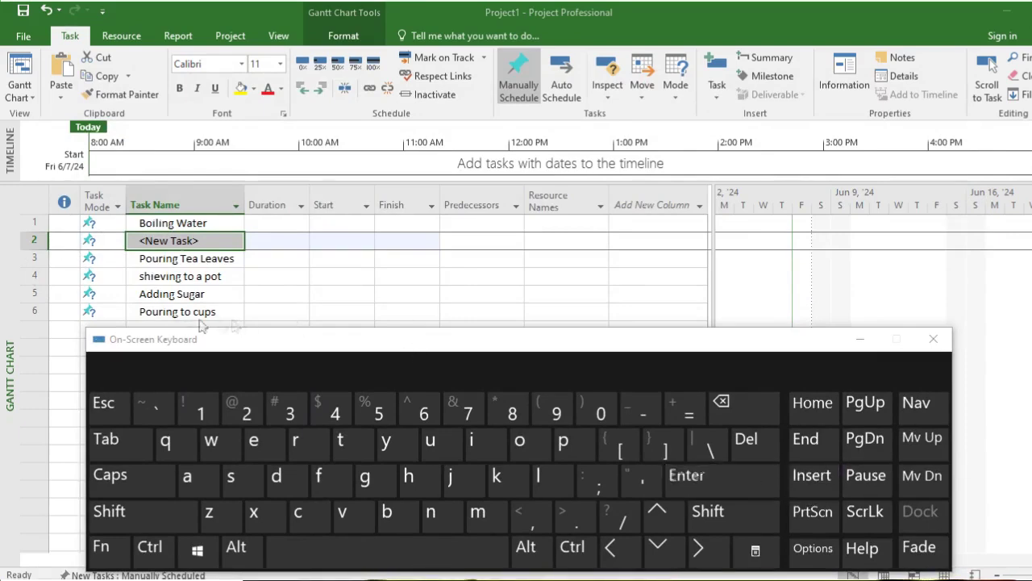
Insert two blank rows between Boiling Water and <New Task>
{"action": "left_click", "coordinate": [25, 247]}
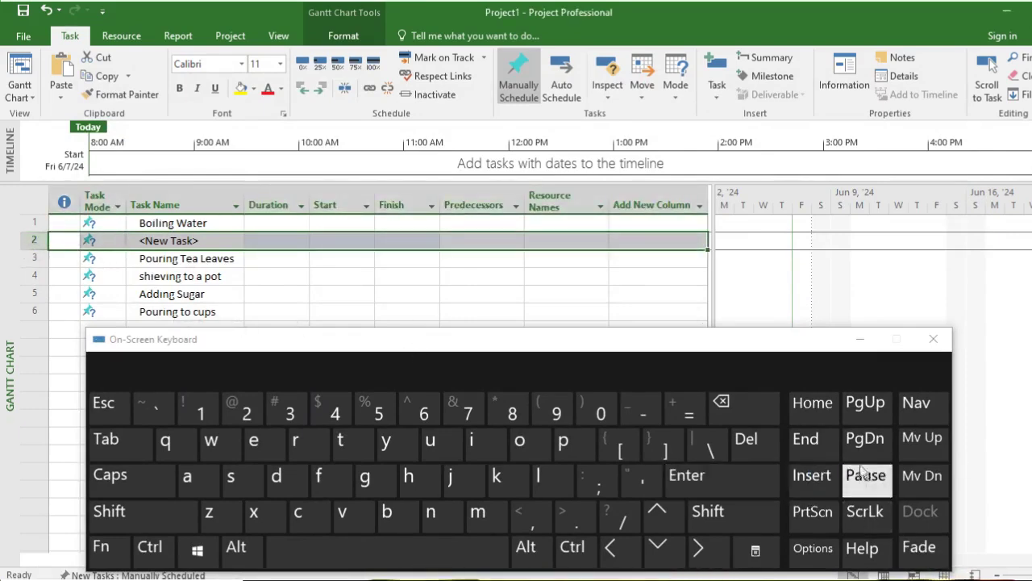
{"action": "left_click", "coordinate": [828, 488]}
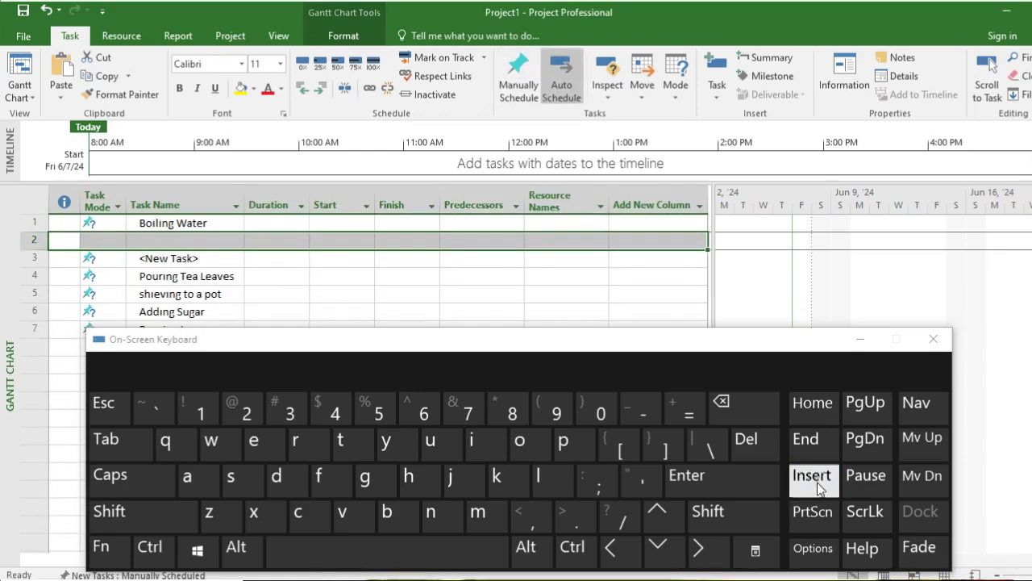
{"action": "left_click", "coordinate": [818, 483]}
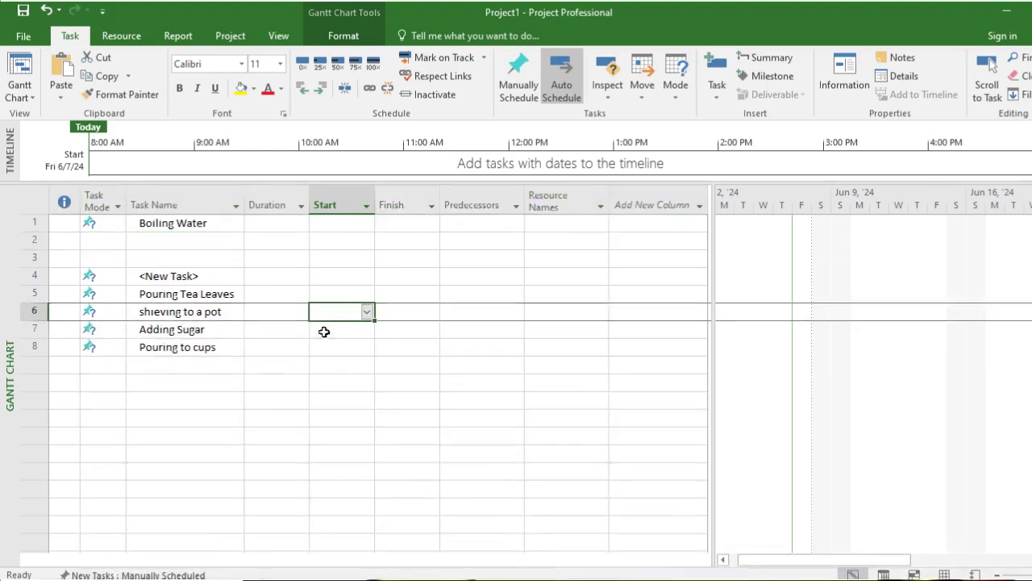
{"action": "left_click", "coordinate": [187, 277]}
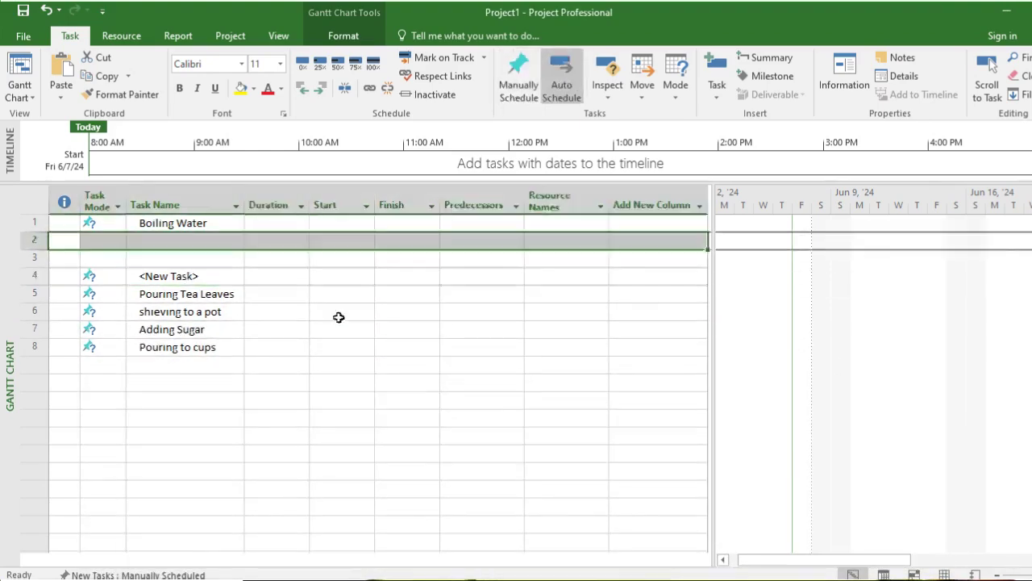
Check the handwritten task list, and name the two blank rows below Boiling Water "Pouring water" and "Switchon Stove"
{"action": "left_click", "coordinate": [206, 240]}
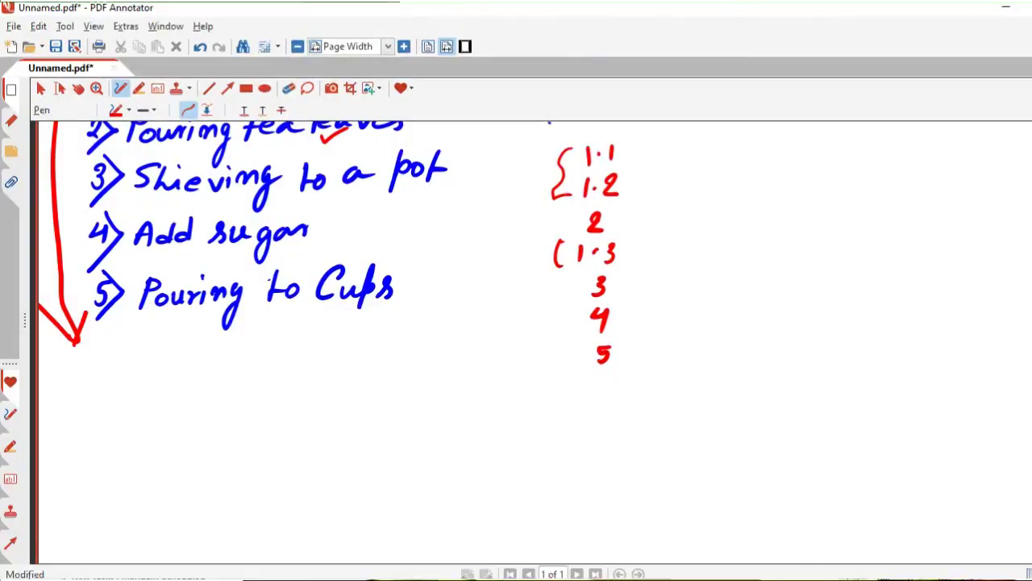
{"action": "scroll", "coordinate": [532, 339], "scroll_direction": "up", "scroll_amount": 3}
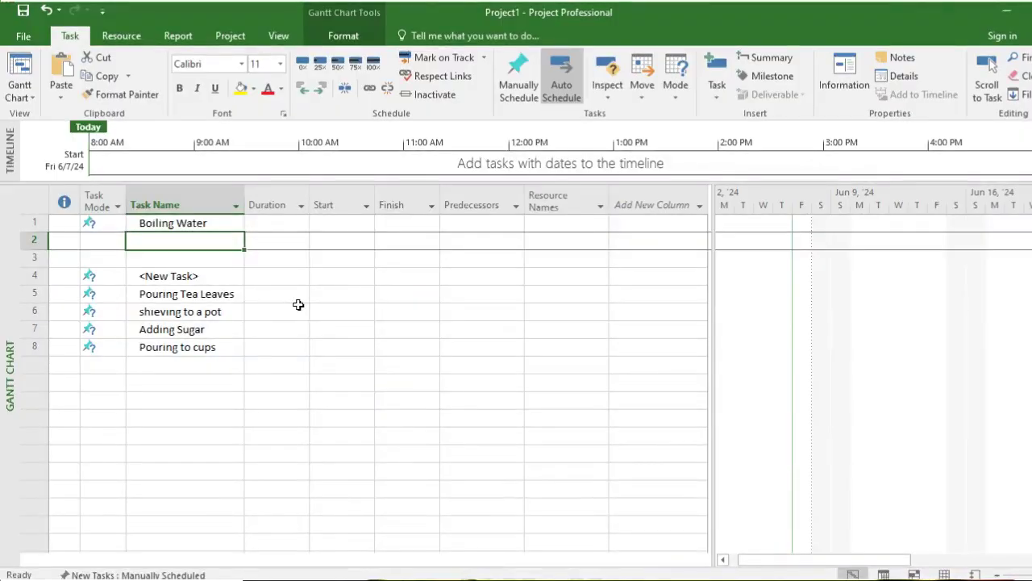
{"action": "type", "text": "Pour"}
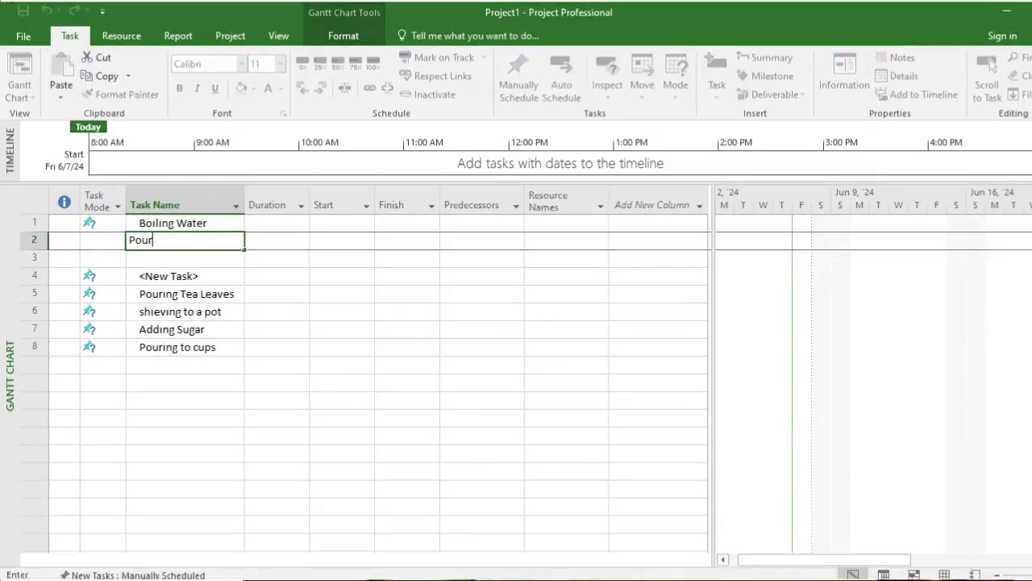
{"action": "type", "text": "Ing water"}
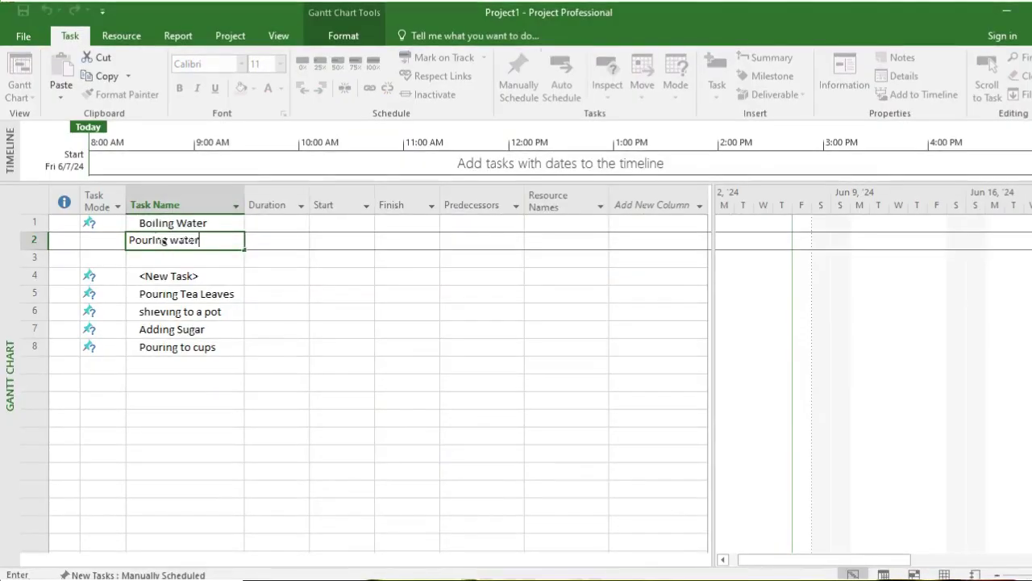
{"action": "key", "text": "Return"}
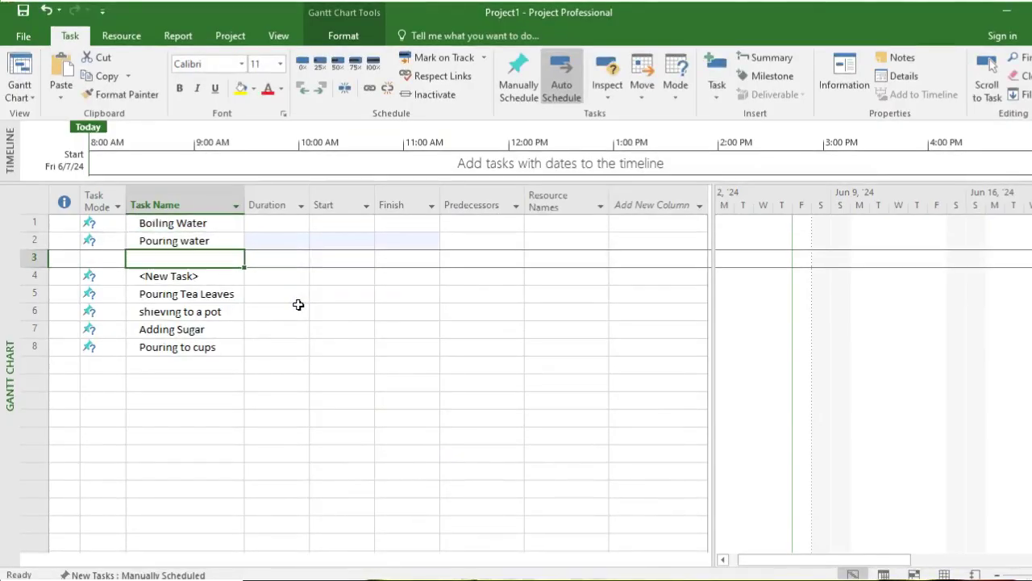
{"action": "type", "text": "Switchon Stove"}
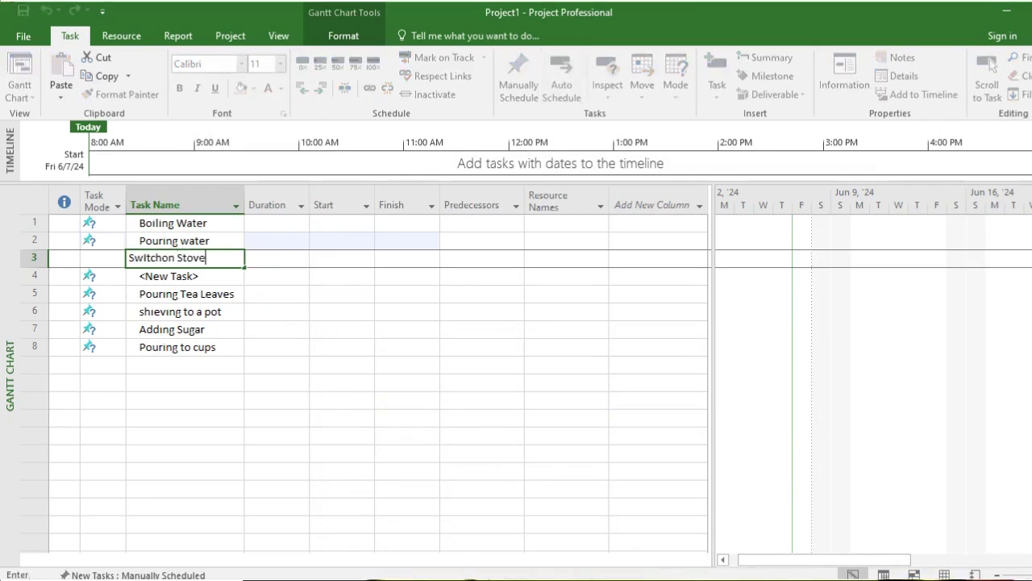
{"action": "key", "text": "Return"}
Rename the <New Task> row above Pouring Tea Leaves as "Switchoff Stove"
{"action": "type", "text": "Sw"}
{"action": "key", "text": "Escape"}
{"action": "type", "text": "Switchoff"}
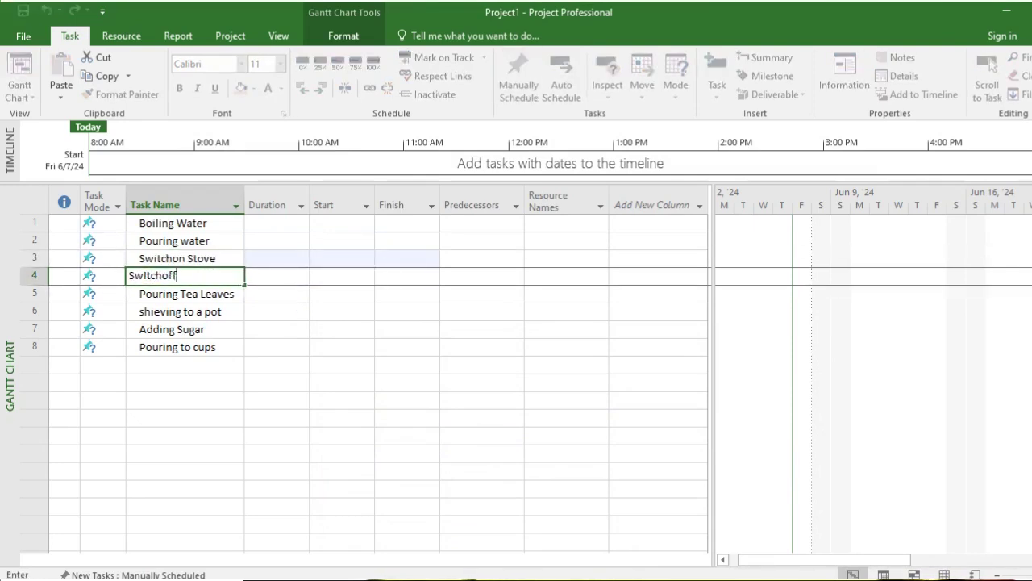
{"action": "type", "text": " Stove"}
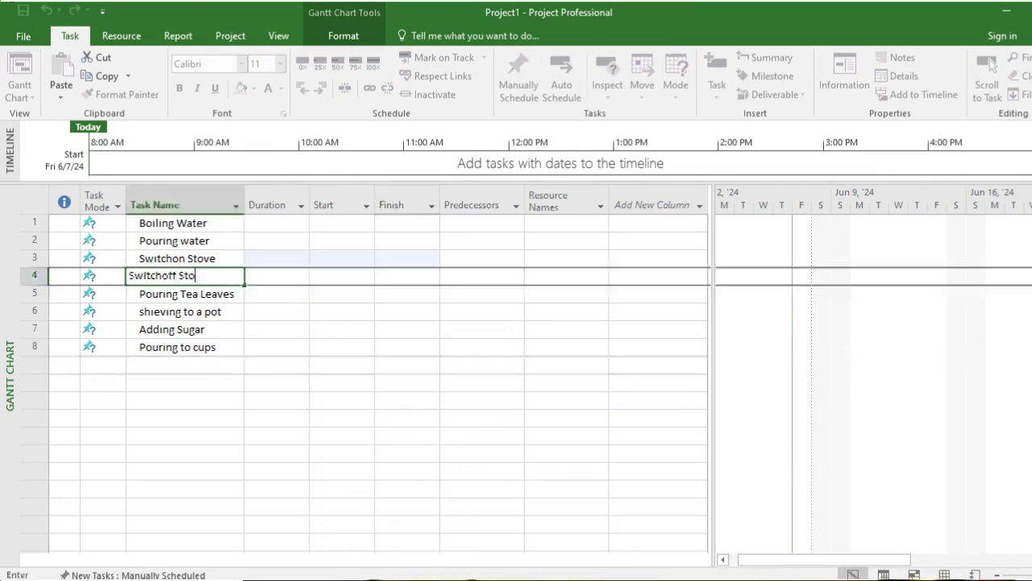
{"action": "left_click", "coordinate": [427, 366]}
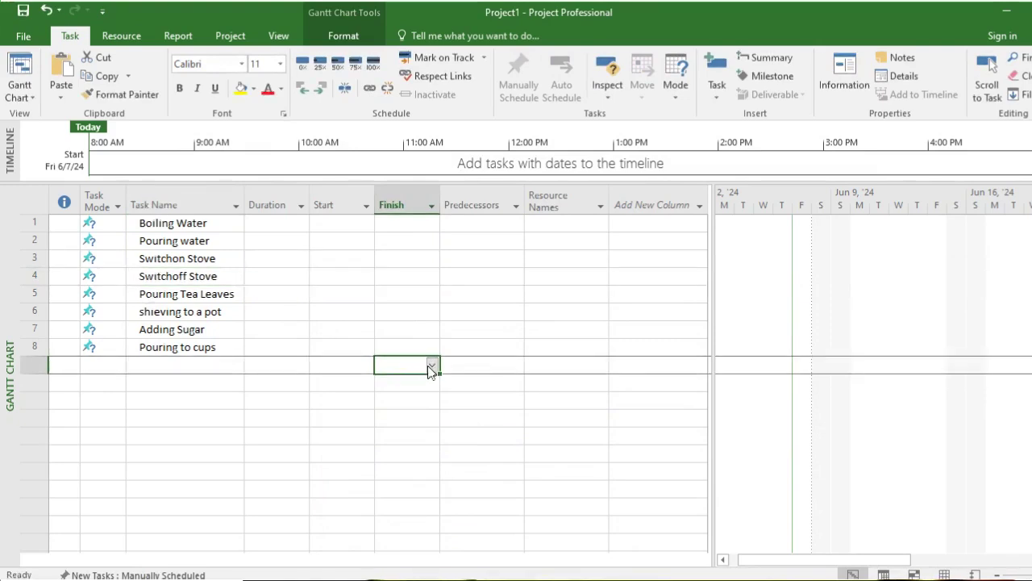
Try indenting Pouring water, Switchon Stove and Switchoff Stove under Boiling Water and outdenting them again
{"action": "left_click", "coordinate": [172, 241]}
{"action": "left_click_drag", "start_coordinate": [173, 240], "coordinate": [173, 276]}
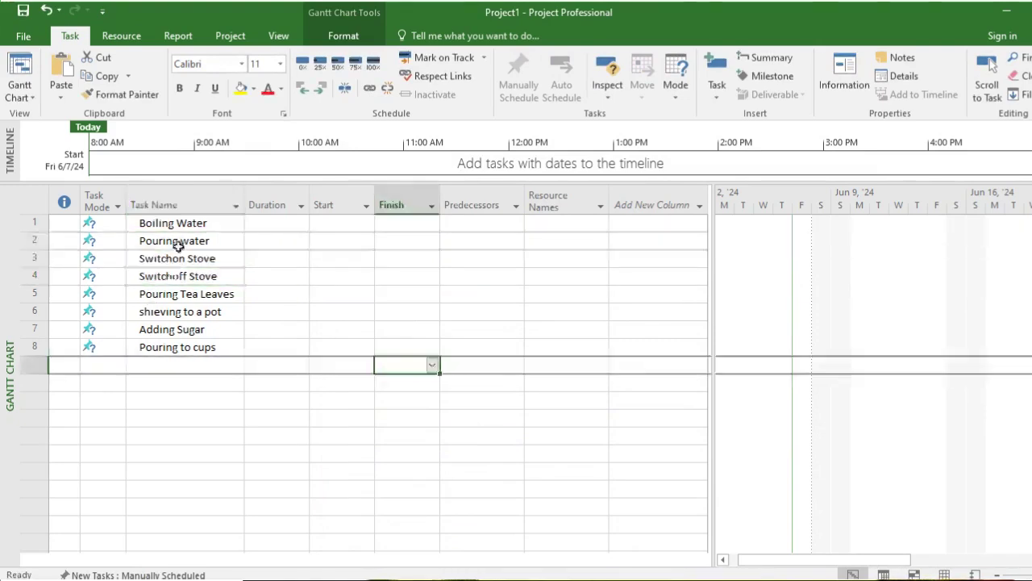
{"action": "left_click_drag", "start_coordinate": [179, 246], "coordinate": [174, 278]}
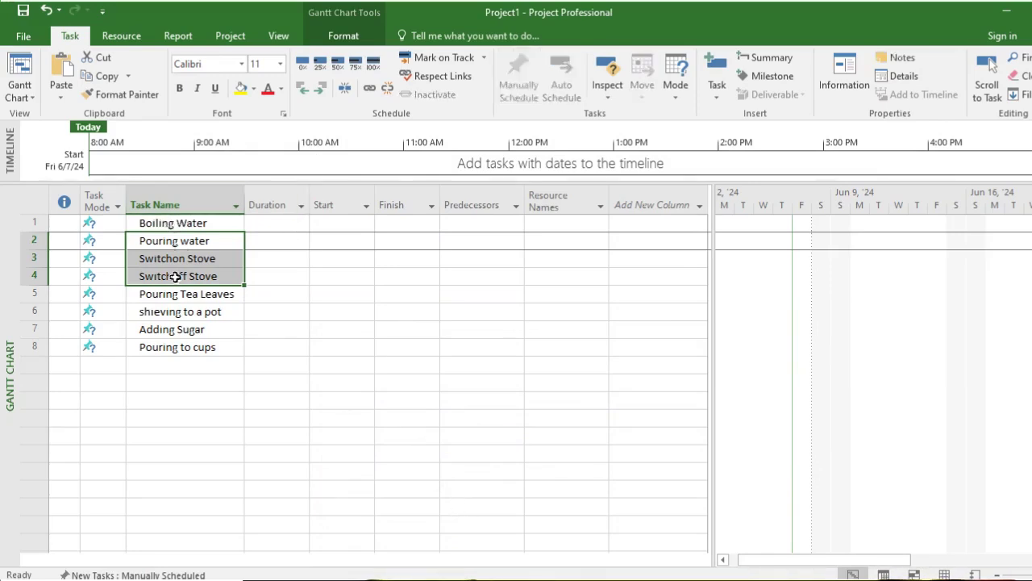
{"action": "left_click", "coordinate": [320, 89]}
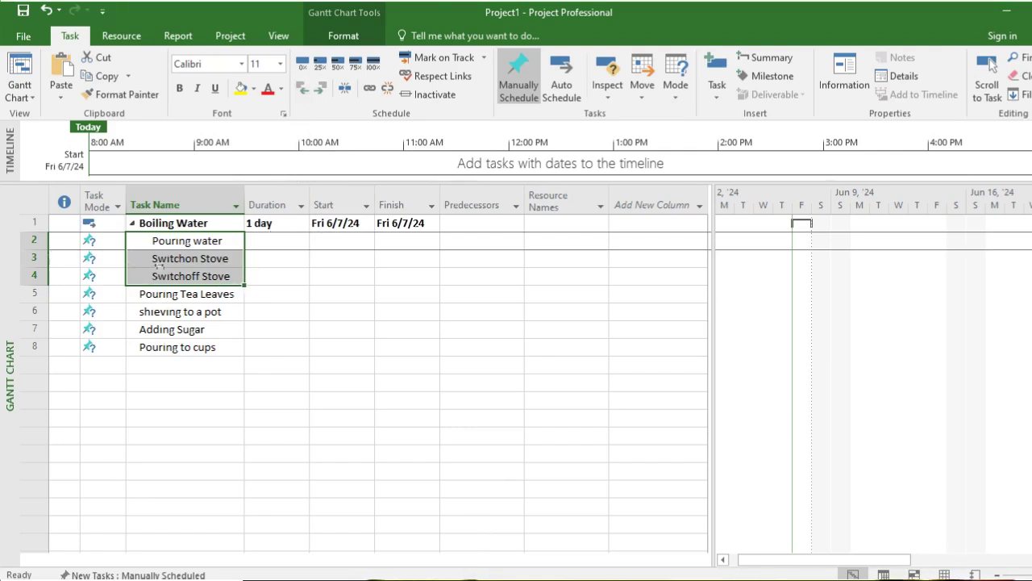
{"action": "left_click", "coordinate": [303, 89]}
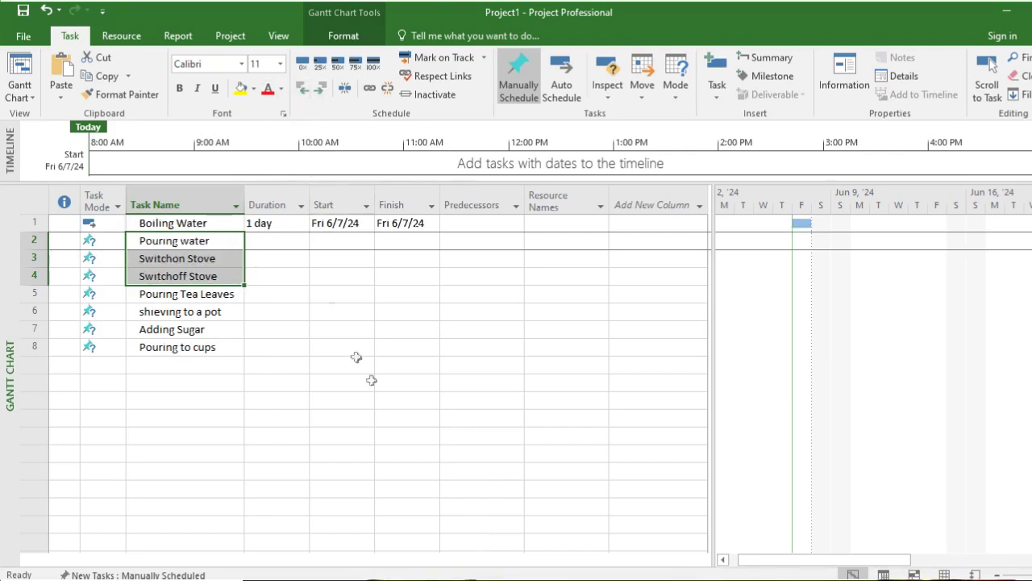
Undo the outdent and the indent of the three tasks below Boiling Water
{"action": "left_click", "coordinate": [46, 10]}
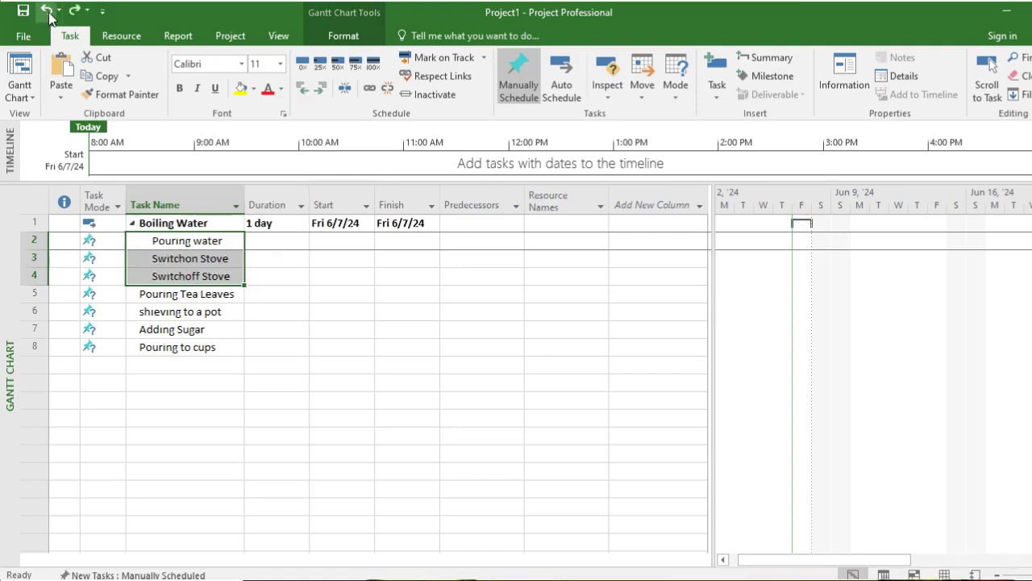
{"action": "left_click", "coordinate": [46, 10]}
{"action": "left_click", "coordinate": [524, 327]}
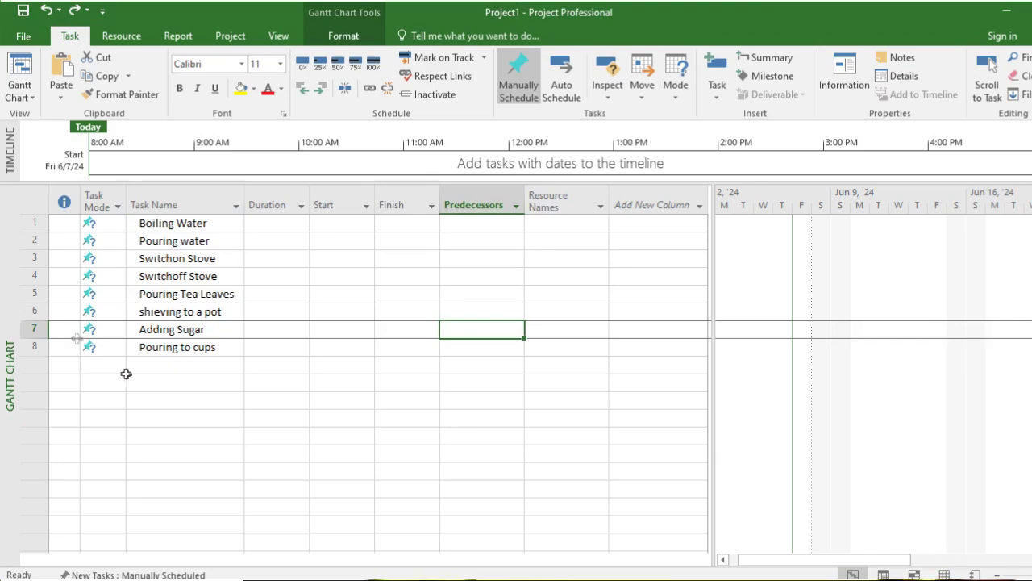
Insert an Outline Level column before the Task Name column and narrow it
{"action": "right_click", "coordinate": [159, 204]}
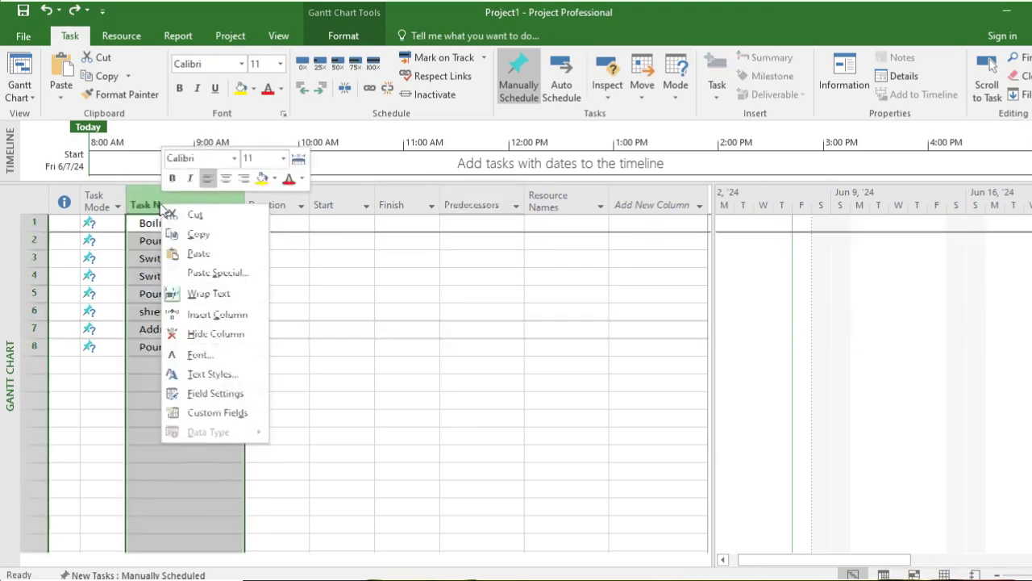
{"action": "left_click", "coordinate": [218, 313]}
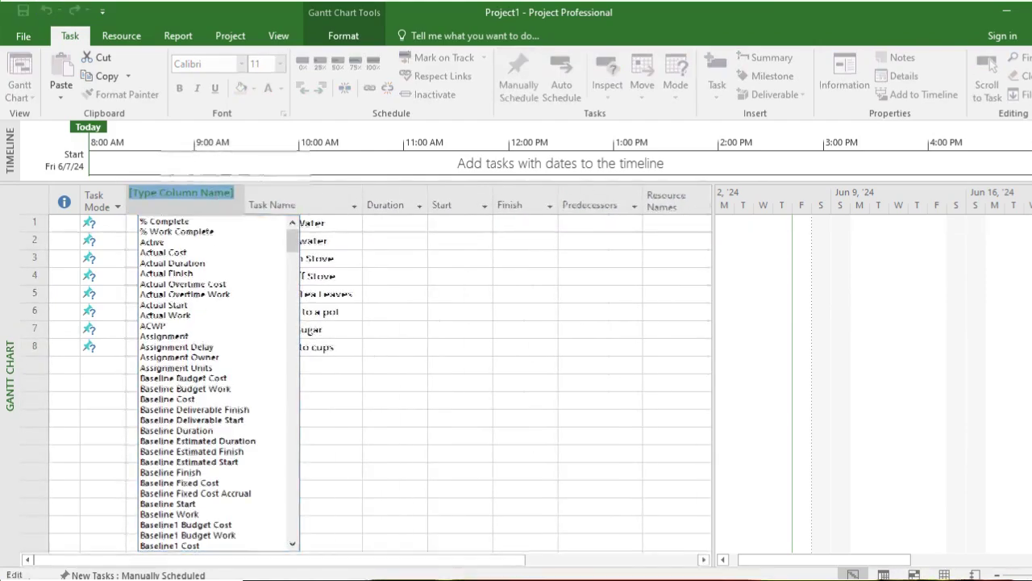
{"action": "type", "text": "outline Code1"}
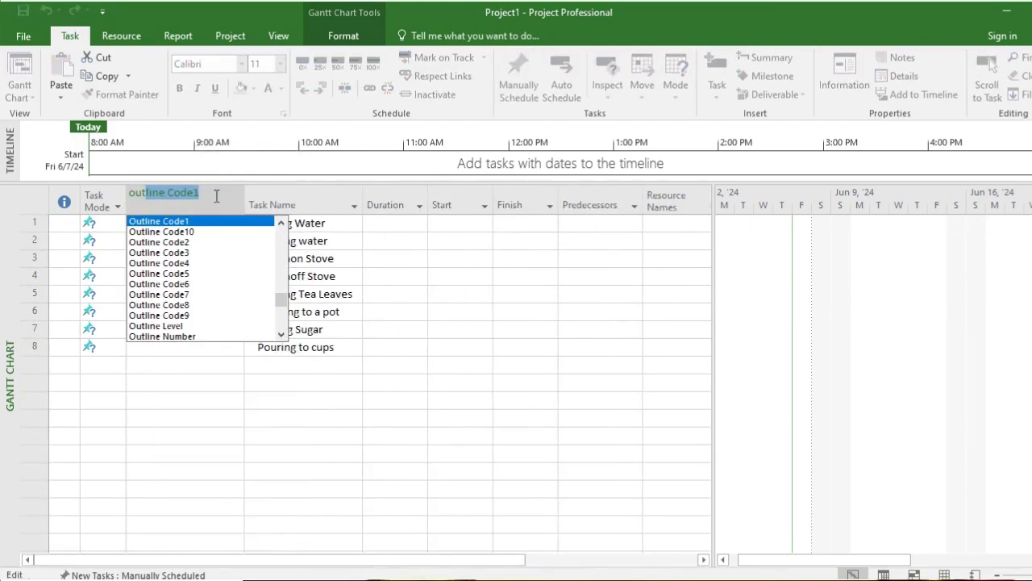
{"action": "left_click", "coordinate": [179, 327]}
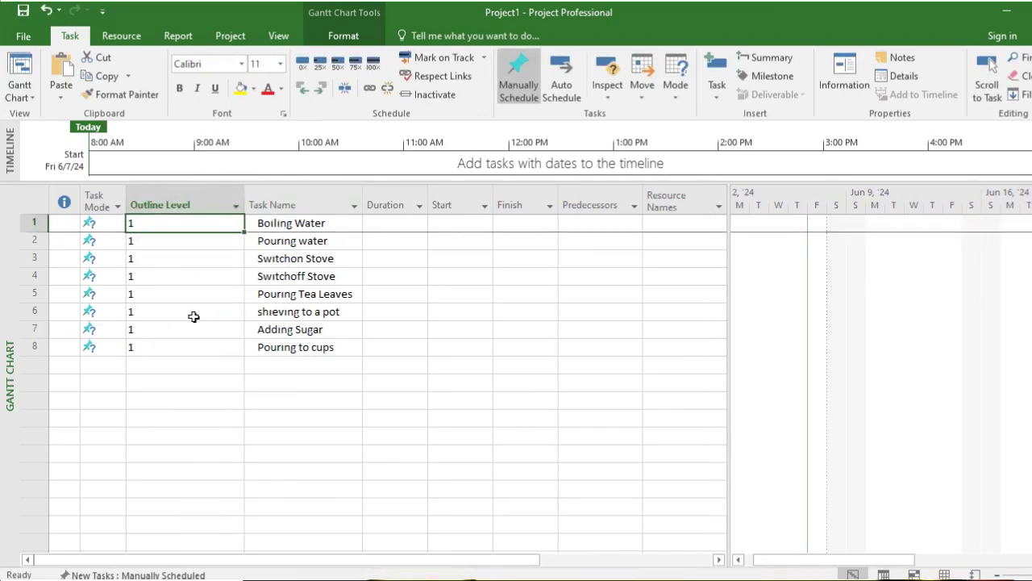
{"action": "left_click_drag", "start_coordinate": [243, 200], "coordinate": [187, 198]}
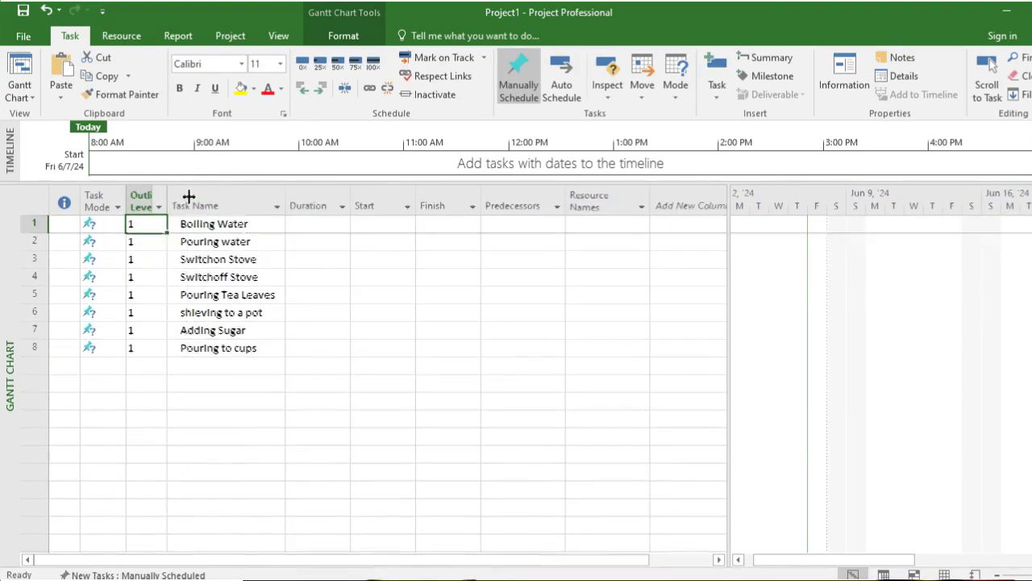
{"action": "left_click", "coordinate": [178, 207]}
{"action": "left_click", "coordinate": [177, 208]}
Change the field of the Outline Level column to Outline Number
{"action": "left_click", "coordinate": [139, 198]}
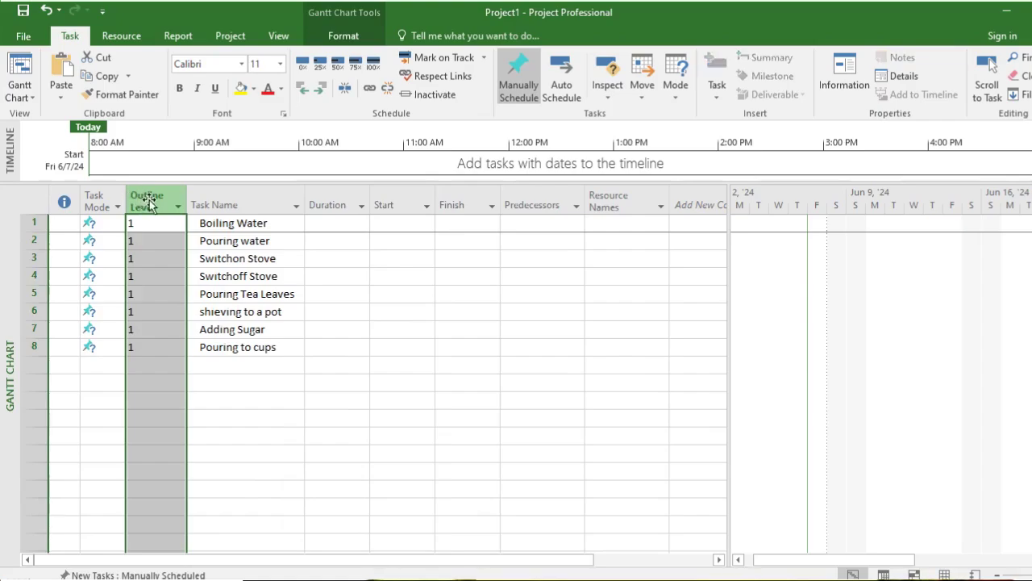
{"action": "left_click", "coordinate": [154, 201]}
{"action": "scroll", "coordinate": [204, 387], "scroll_direction": "down", "scroll_amount": 9}
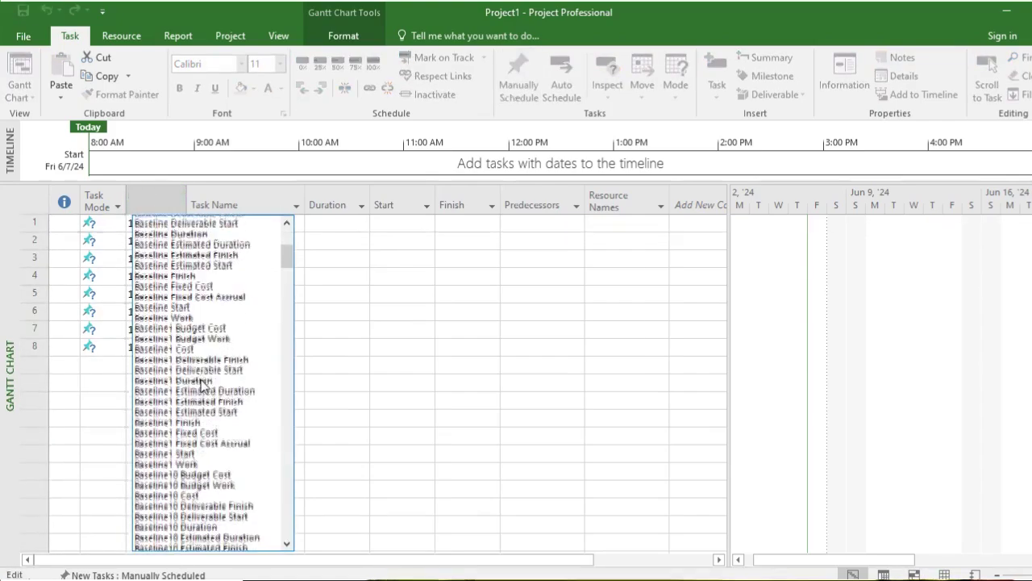
{"action": "scroll", "coordinate": [201, 386], "scroll_direction": "up", "scroll_amount": 1}
{"action": "type", "text": "outline "}
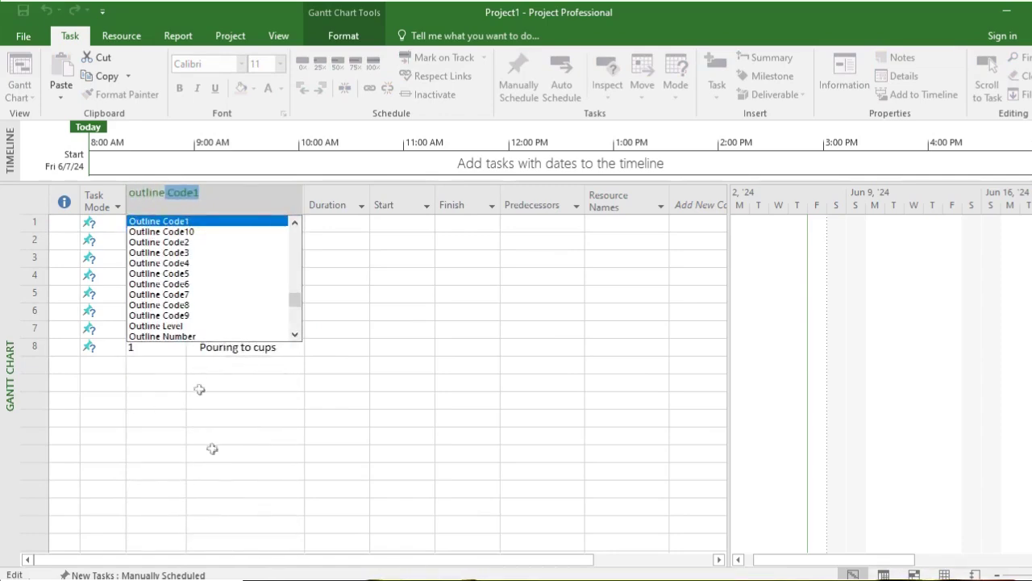
{"action": "type", "text": "n"}
{"action": "key", "text": "Return"}
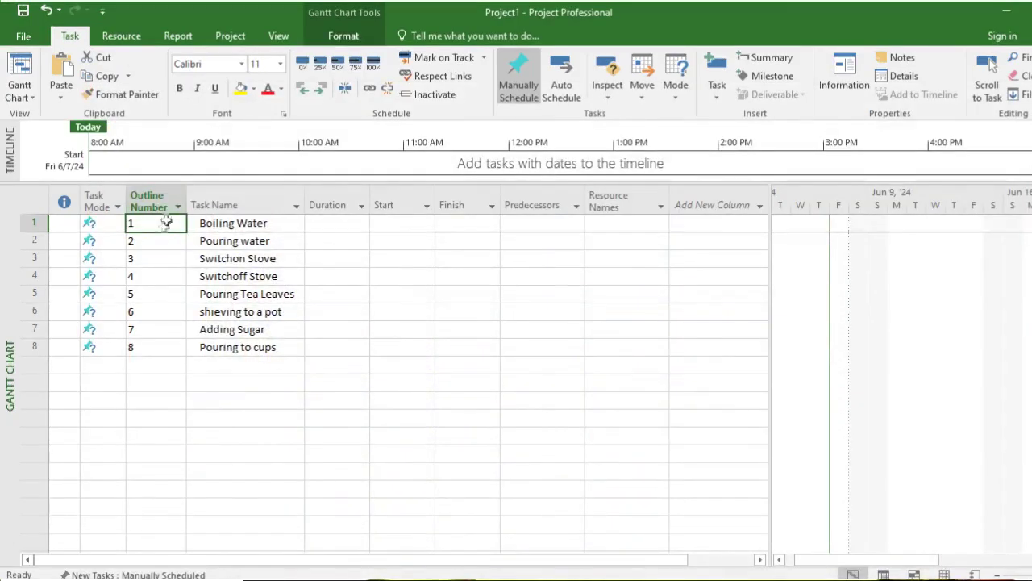
Indent Pouring water, Switchon Stove and Switchoff Stove as sub-tasks of Boiling Water
{"action": "left_click_drag", "start_coordinate": [15, 243], "coordinate": [25, 275]}
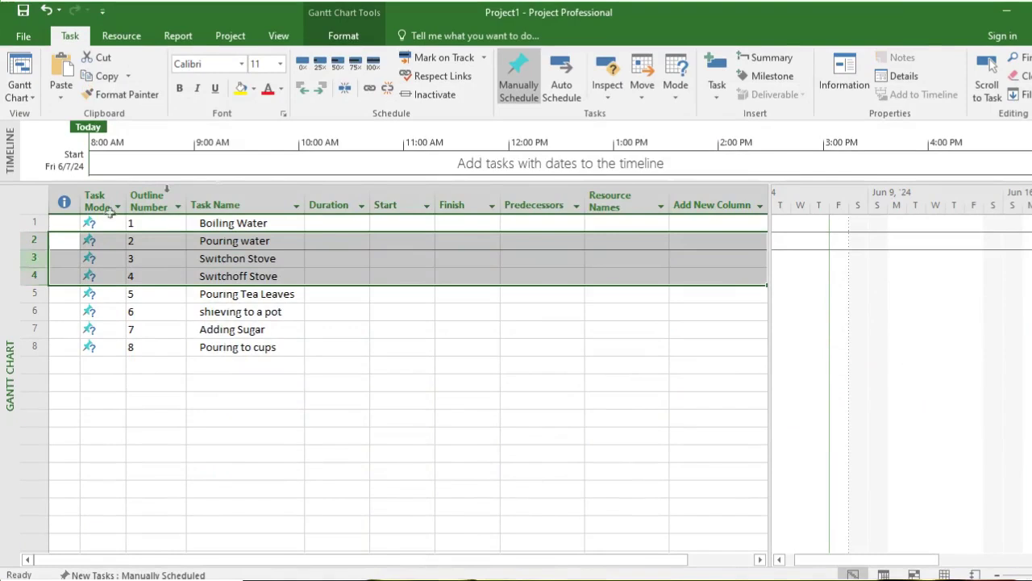
{"action": "left_click", "coordinate": [320, 89]}
{"action": "key", "text": "ctrl+z"}
{"action": "left_click", "coordinate": [320, 89]}
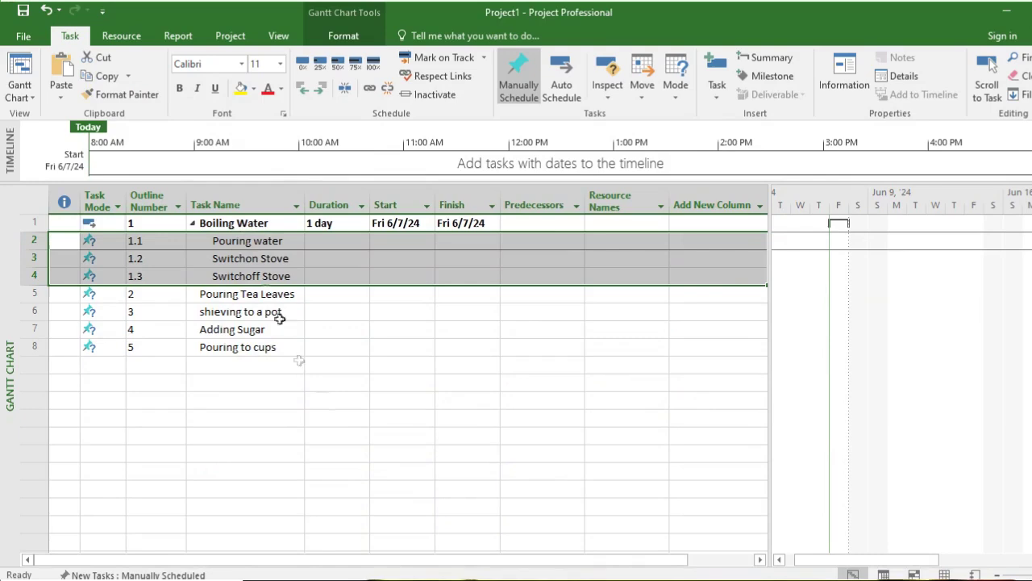
{"action": "left_click", "coordinate": [156, 401]}
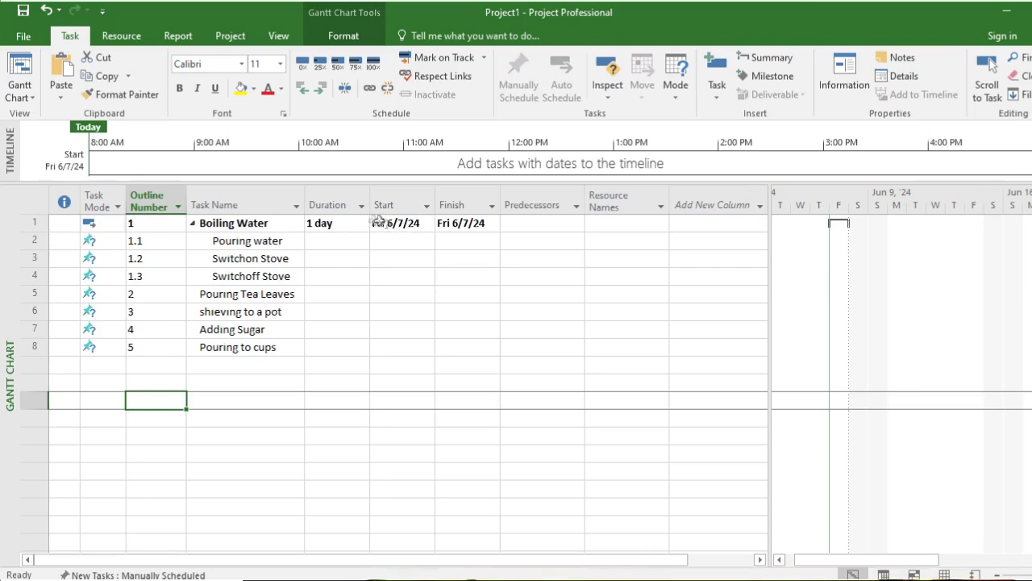
Clear the duration, start and finish values of the Boiling Water summary task
{"action": "left_click_drag", "start_coordinate": [342, 230], "coordinate": [475, 223]}
{"action": "key", "text": "Delete"}
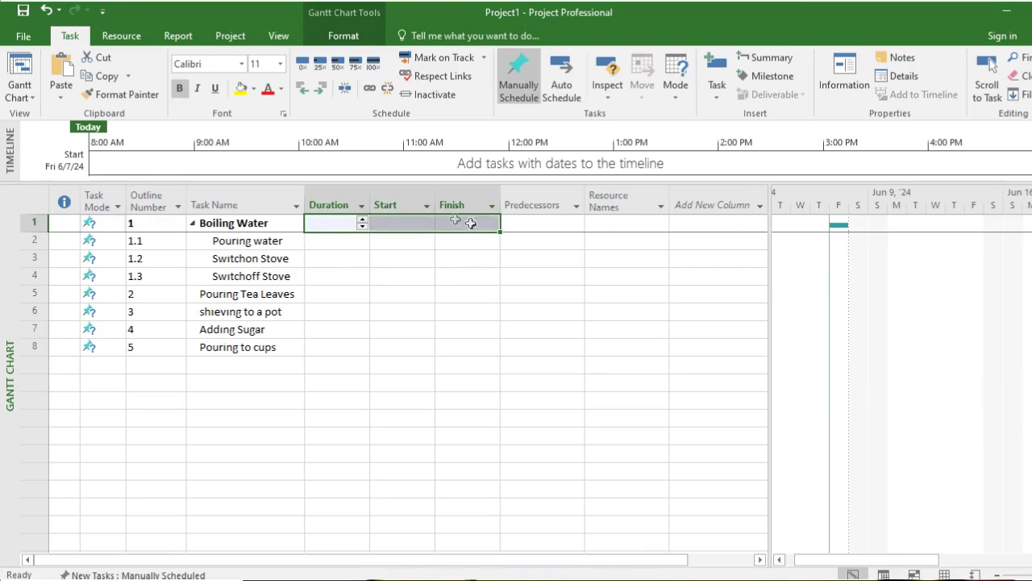
{"action": "left_click", "coordinate": [447, 329]}
{"action": "left_click_drag", "start_coordinate": [340, 224], "coordinate": [463, 224]}
{"action": "left_click", "coordinate": [441, 328]}
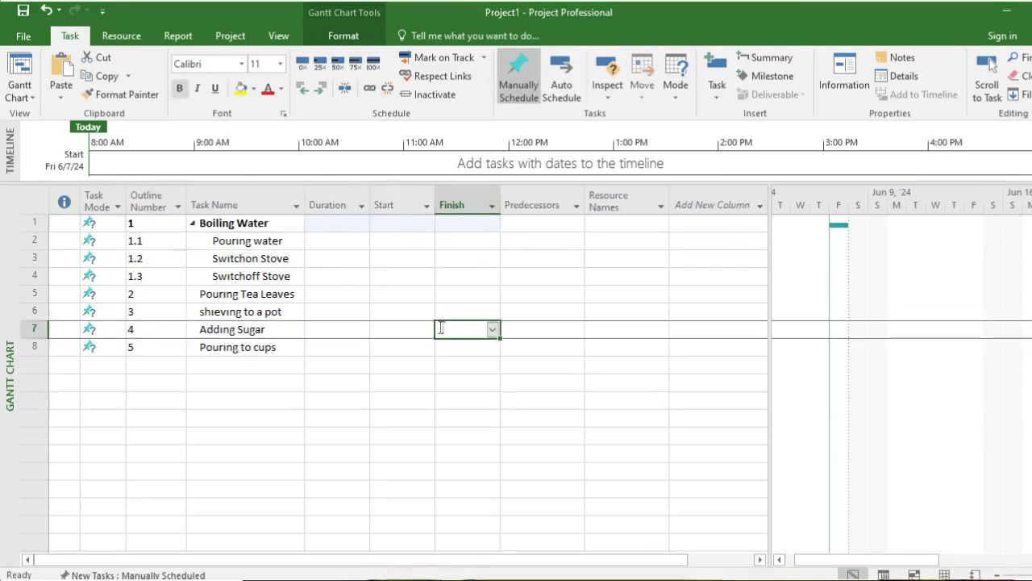
Undo the clearing of Boiling Water's dates and the indent of its three sub-tasks
{"action": "left_click", "coordinate": [45, 11]}
{"action": "left_click", "coordinate": [45, 10]}
{"action": "left_click", "coordinate": [45, 11]}
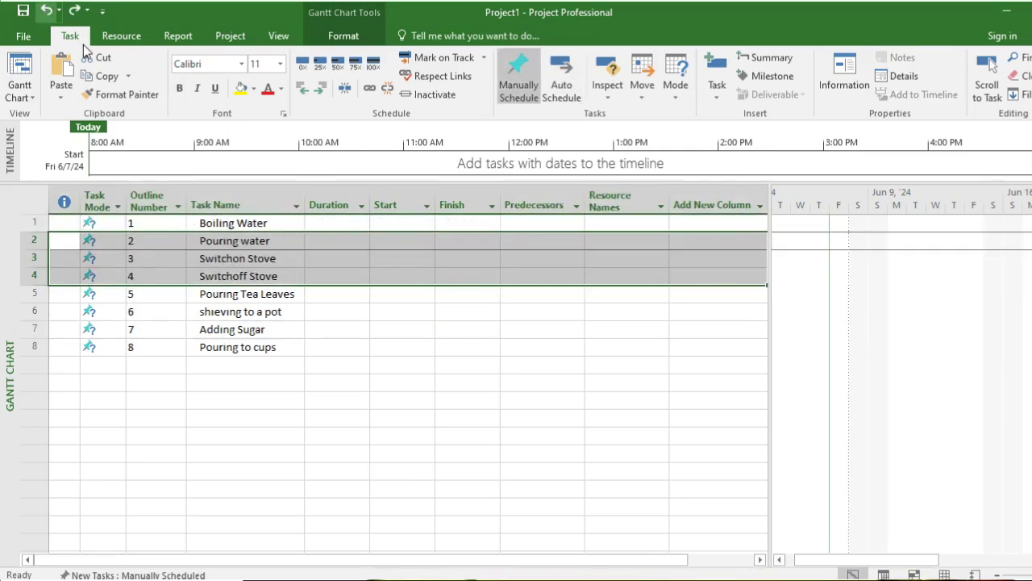
{"action": "left_click", "coordinate": [537, 397]}
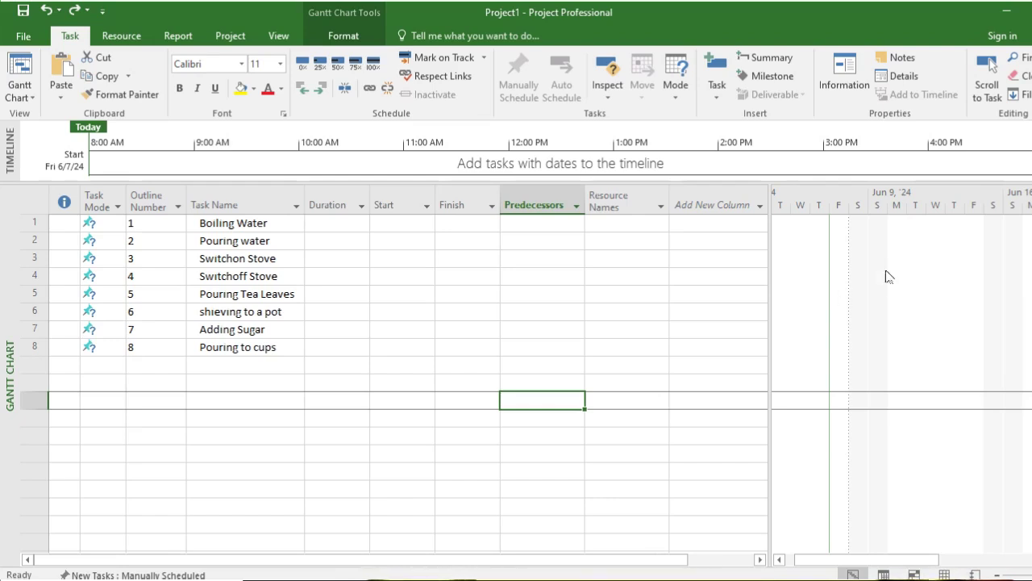
Examine the task mode options available for the Boiling Water task without changing its mode
{"action": "left_click", "coordinate": [94, 224]}
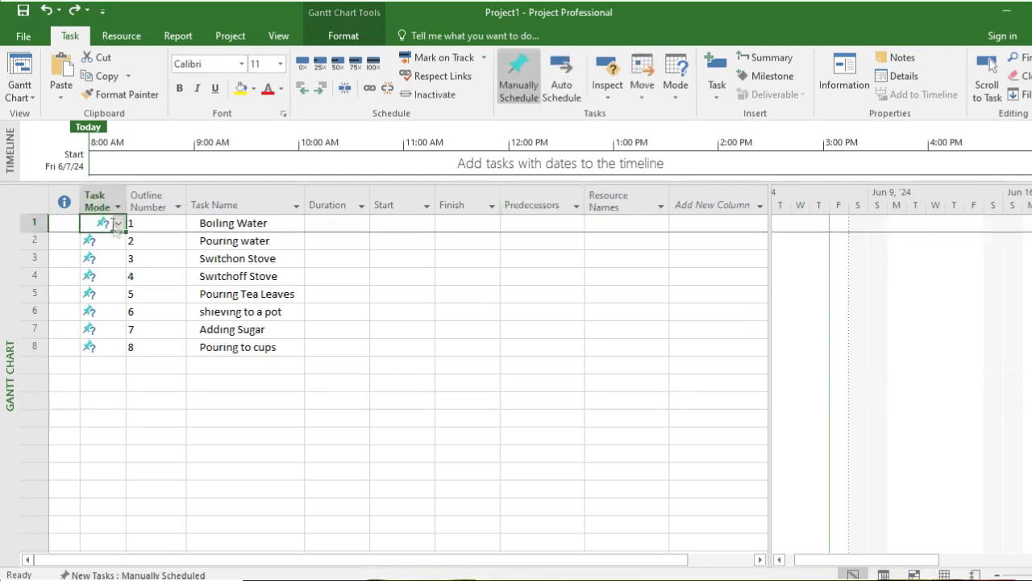
{"action": "left_click", "coordinate": [117, 223]}
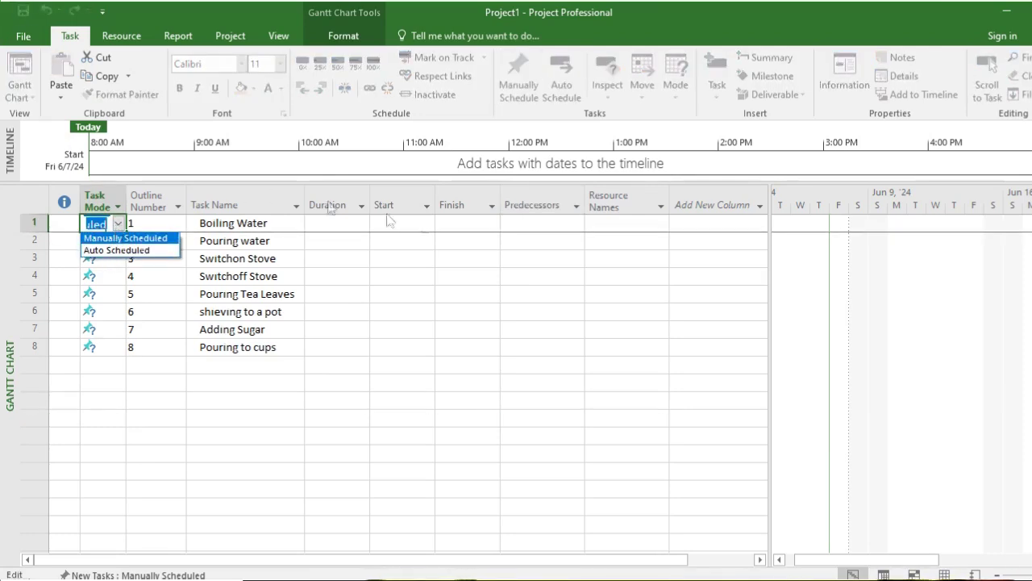
{"action": "left_click", "coordinate": [470, 341]}
{"action": "left_click", "coordinate": [118, 223]}
{"action": "left_click", "coordinate": [391, 341]}
{"action": "left_click", "coordinate": [118, 224]}
{"action": "left_click", "coordinate": [395, 345]}
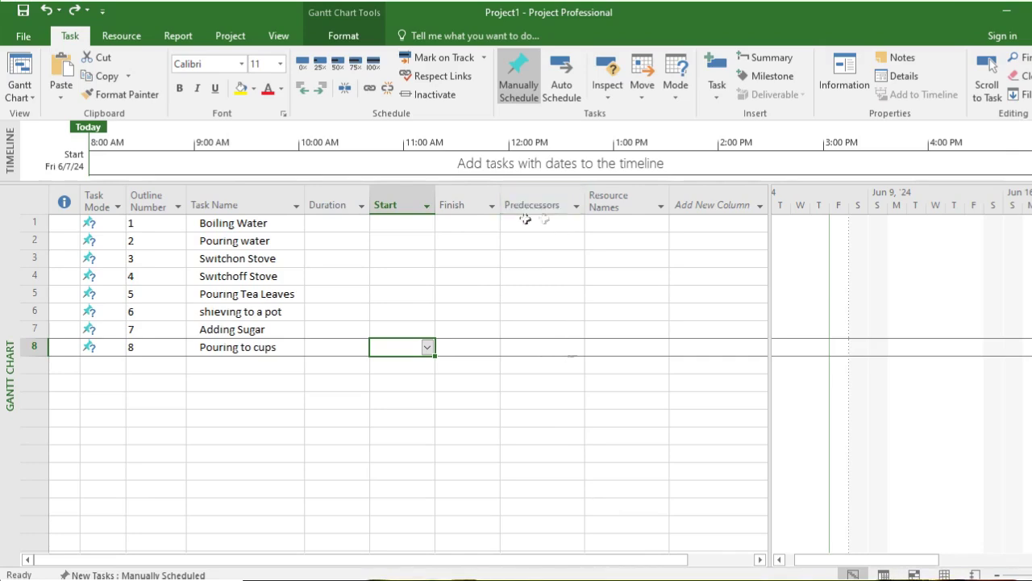
Insert a Successors column before the Resource Names column
{"action": "left_click", "coordinate": [633, 201]}
{"action": "right_click", "coordinate": [635, 208]}
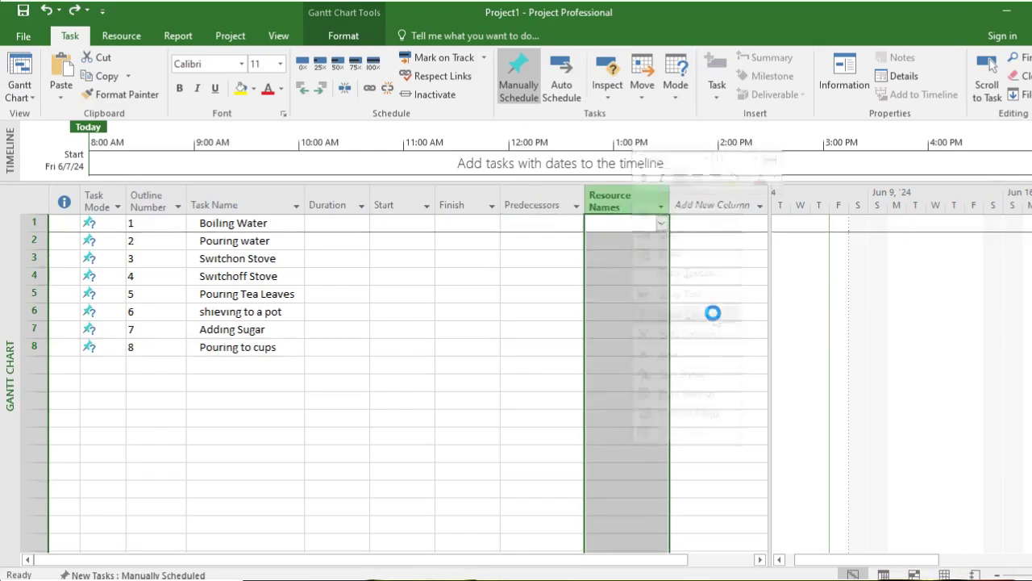
{"action": "left_click", "coordinate": [691, 315]}
{"action": "type", "text": "subproject File"}
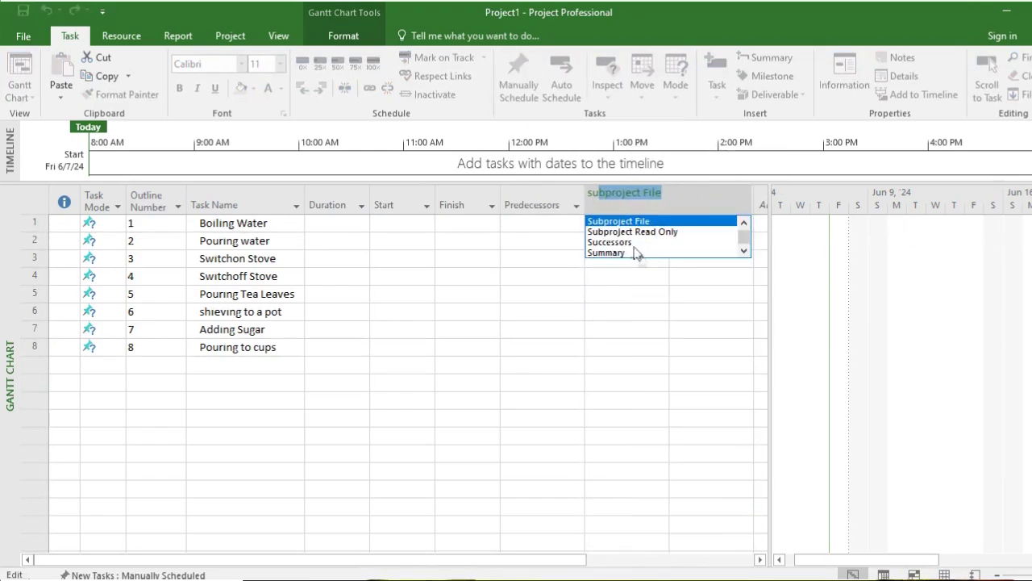
{"action": "left_click", "coordinate": [629, 242]}
{"action": "left_click", "coordinate": [700, 323]}
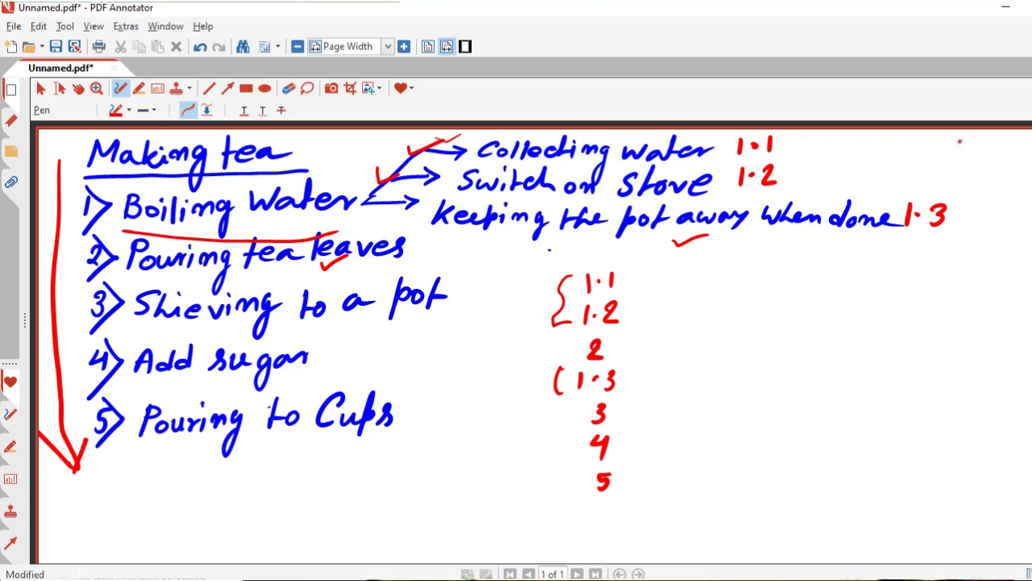
In PDF Annotator, draw a table grid beside the tea-making notes with two vertical lines and one horizontal header line
{"action": "key", "text": "l"}
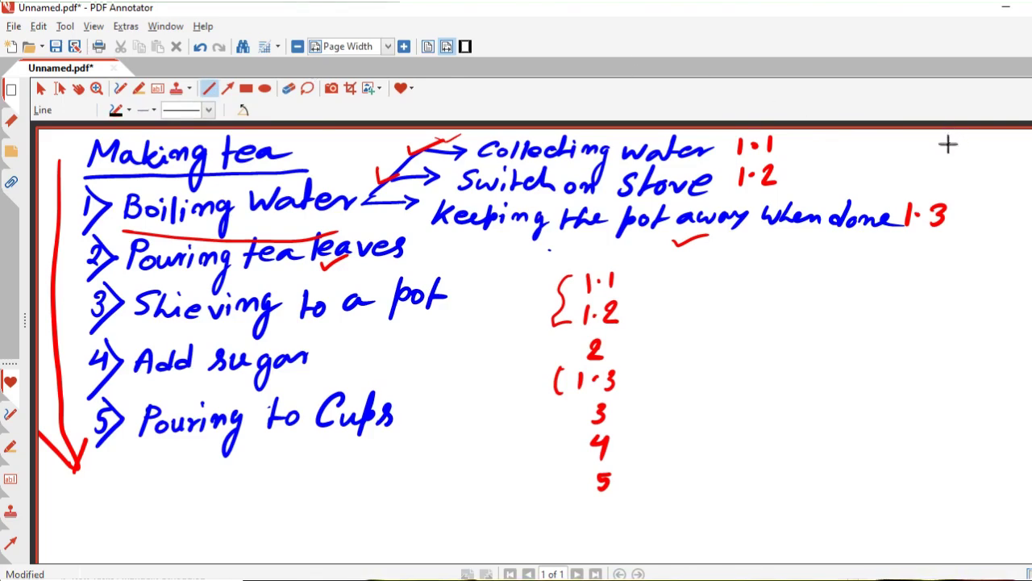
{"action": "key", "text": "shift"}
{"action": "left_click_drag", "start_coordinate": [958, 137], "coordinate": [858, 516]}
{"action": "left_click_drag", "start_coordinate": [921, 263], "coordinate": [951, 517]}
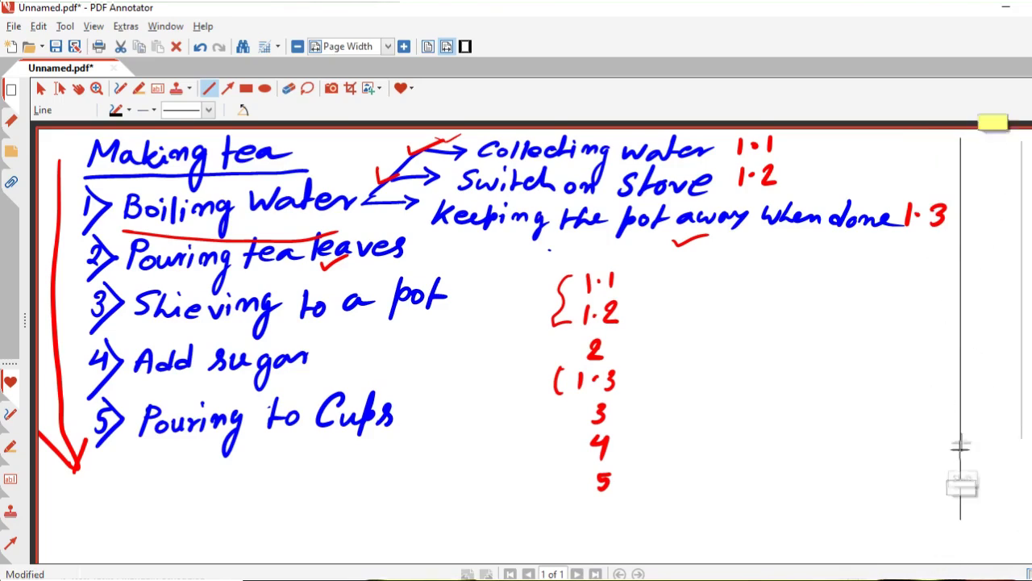
{"action": "left_click_drag", "start_coordinate": [942, 149], "coordinate": [1022, 150]}
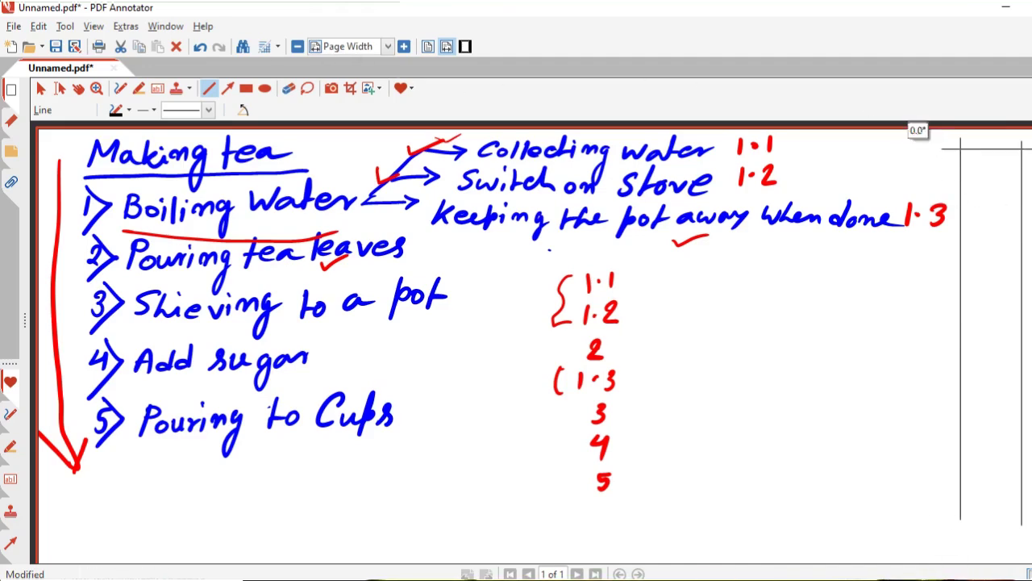
Head the first table column with a red P, switch the pen to purple and draw a dash under the P
{"action": "left_click", "coordinate": [120, 88]}
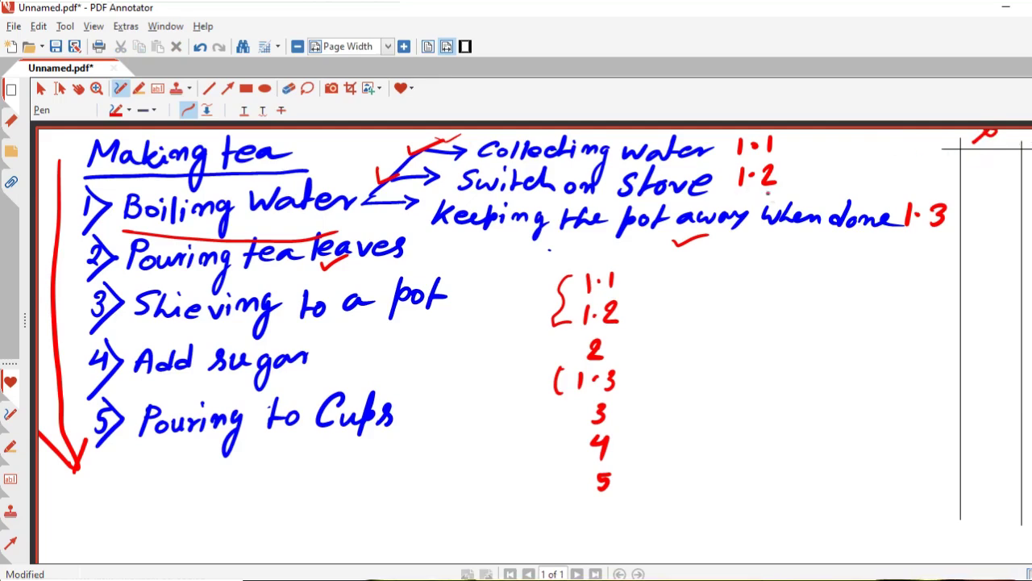
{"action": "left_click", "coordinate": [129, 111]}
{"action": "left_click", "coordinate": [189, 131]}
{"action": "left_click", "coordinate": [129, 111]}
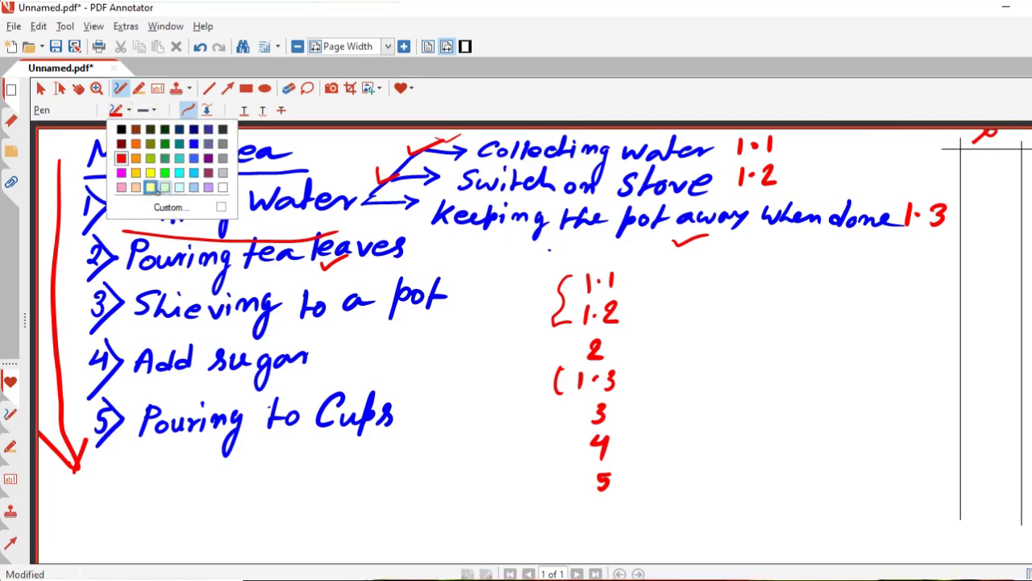
{"action": "left_click", "coordinate": [208, 172]}
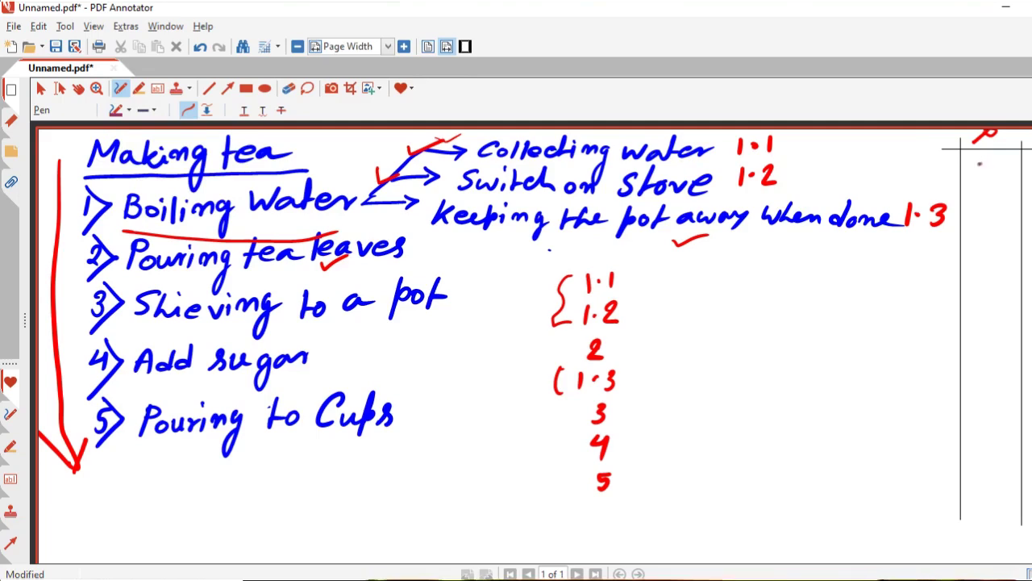
{"action": "left_click_drag", "start_coordinate": [978, 159], "coordinate": [1002, 159]}
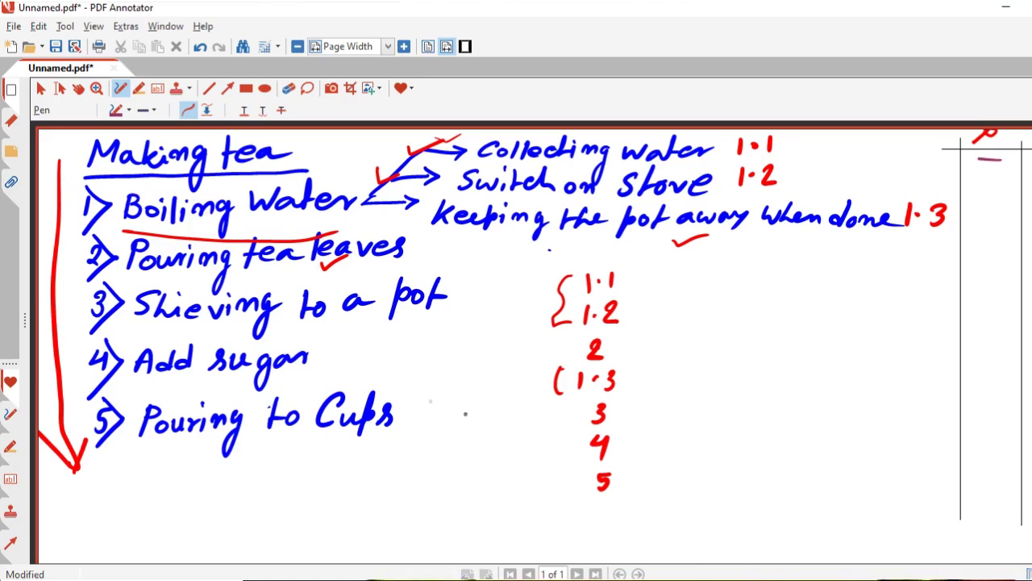
Check the task row numbers in Microsoft Project and return to the handwritten notes in PDF Annotator
{"action": "mouse_move", "coordinate": [524, 577]}
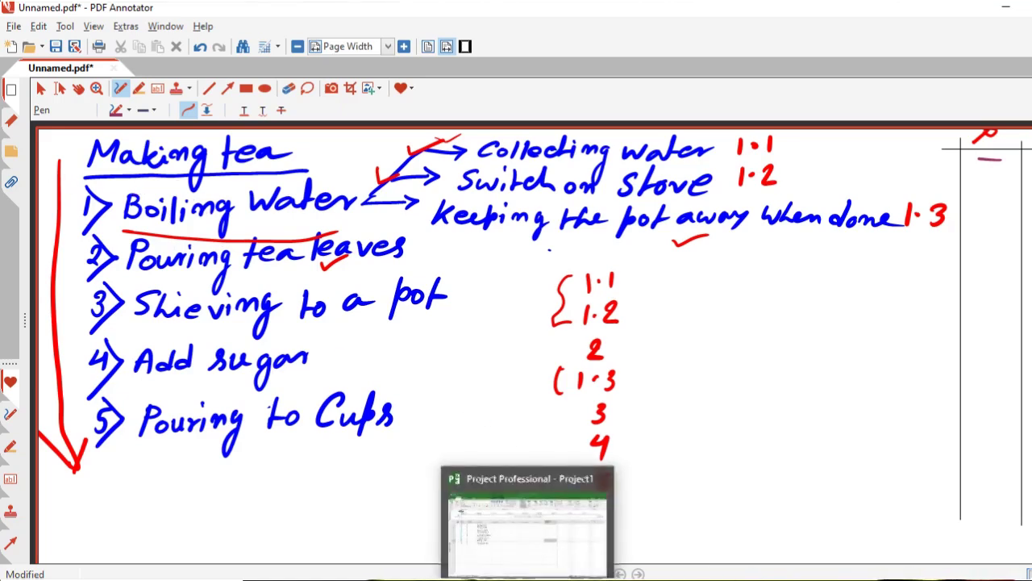
{"action": "left_click", "coordinate": [498, 482]}
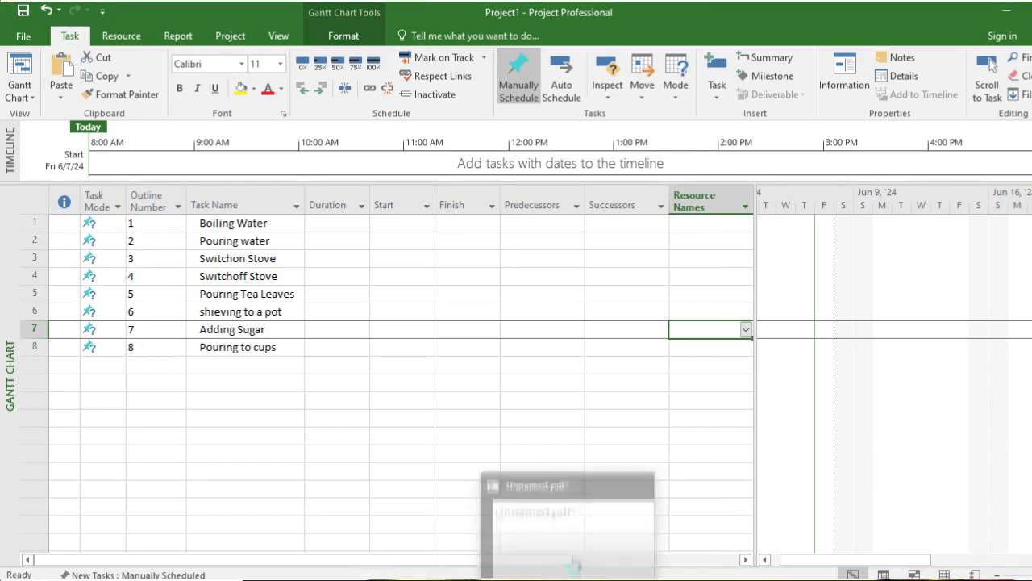
{"action": "left_click", "coordinate": [556, 534]}
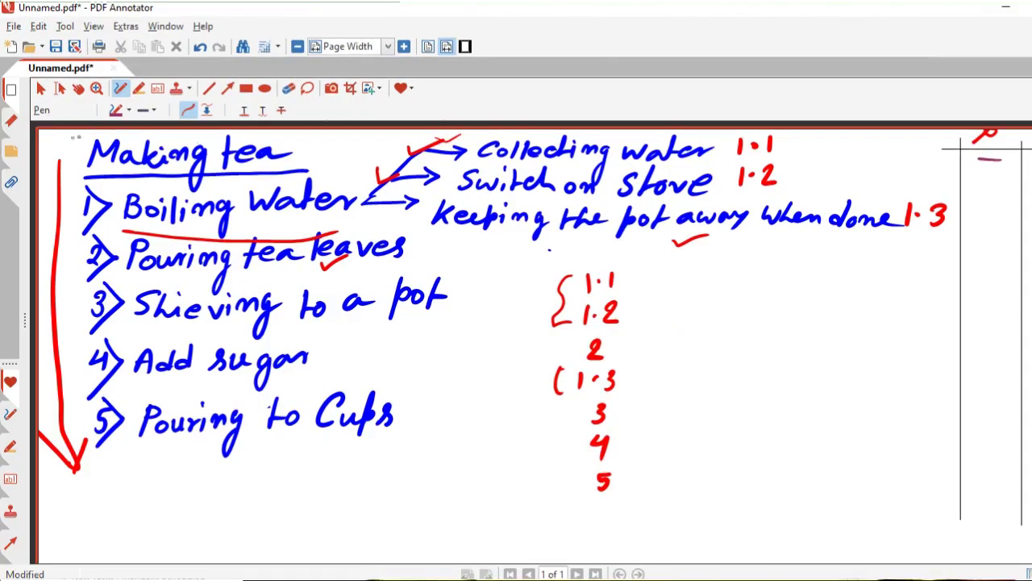
Number Boiling Water as 1 and its three sub-steps as 2, 3 and 4 in purple
{"action": "left_click_drag", "start_coordinate": [378, 135], "coordinate": [375, 138]}
{"action": "left_click", "coordinate": [202, 47]}
{"action": "mouse_move", "coordinate": [384, 132]}
{"action": "left_mouse_down"}
{"action": "mouse_move", "coordinate": [395, 148]}
{"action": "mouse_move", "coordinate": [371, 176]}
{"action": "mouse_move", "coordinate": [366, 218]}
{"action": "left_mouse_up"}
{"action": "mouse_move", "coordinate": [74, 256]}
{"action": "left_mouse_down"}
{"action": "mouse_move", "coordinate": [64, 263]}
{"action": "mouse_move", "coordinate": [75, 267]}
{"action": "left_mouse_up"}
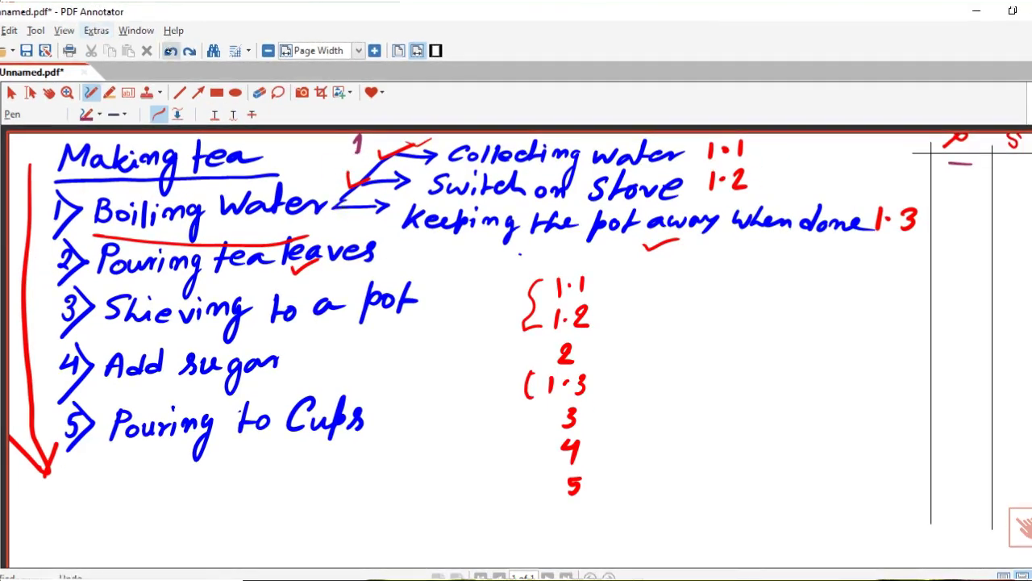
{"action": "left_click_drag", "start_coordinate": [37, 198], "coordinate": [40, 221]}
{"action": "mouse_move", "coordinate": [353, 140]}
{"action": "left_mouse_down"}
{"action": "mouse_move", "coordinate": [366, 155]}
{"action": "mouse_move", "coordinate": [334, 177]}
{"action": "mouse_move", "coordinate": [337, 200]}
{"action": "left_mouse_up"}
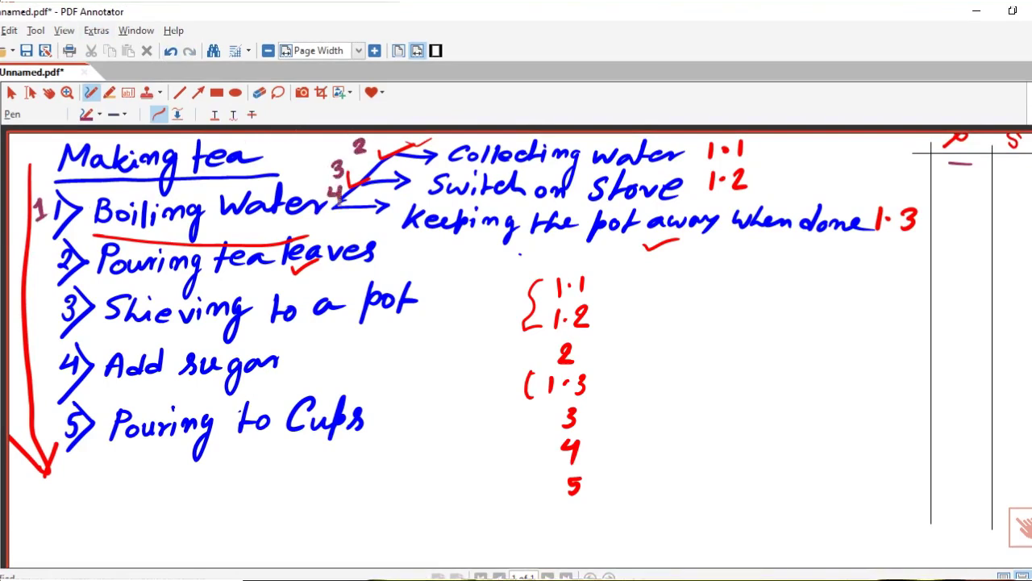
Number the remaining four main tasks, from Pouring tea leaves to Pouring to Cups, as 5, 6, 7 and 8
{"action": "left_click_drag", "start_coordinate": [47, 265], "coordinate": [32, 287]}
{"action": "left_click_drag", "start_coordinate": [40, 305], "coordinate": [37, 324]}
{"action": "left_click_drag", "start_coordinate": [35, 362], "coordinate": [44, 380]}
{"action": "left_click_drag", "start_coordinate": [48, 403], "coordinate": [40, 419]}
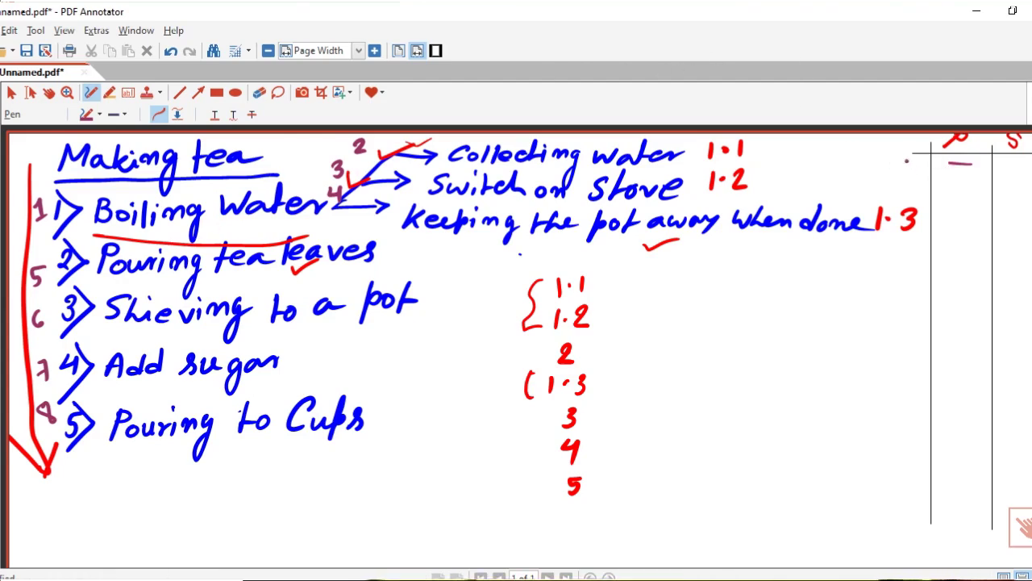
Write table row 2 with successor 3, and start row 3 with predecessor 2
{"action": "left_click_drag", "start_coordinate": [906, 159], "coordinate": [920, 170]}
{"action": "left_click_drag", "start_coordinate": [1008, 160], "coordinate": [1009, 179]}
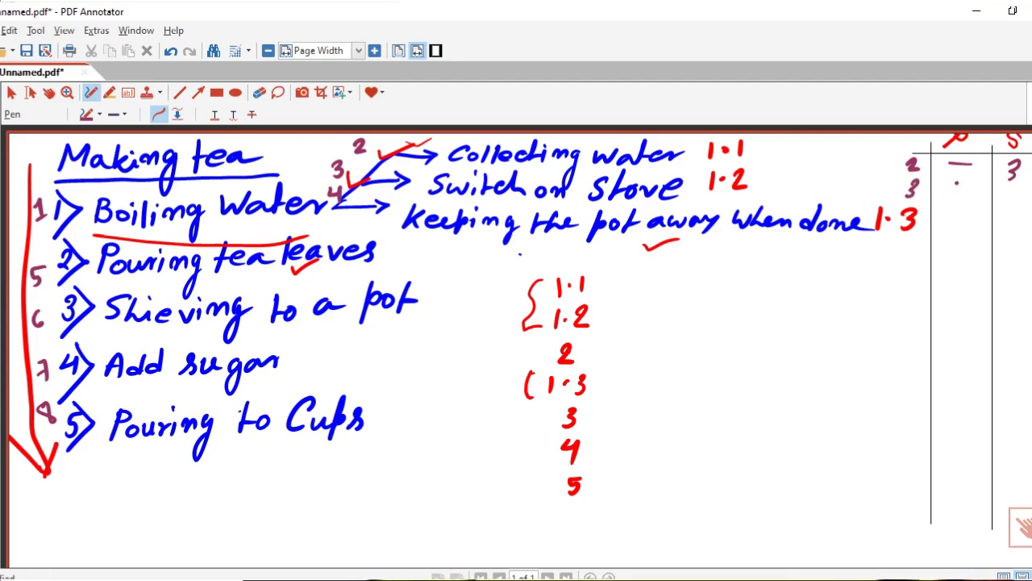
{"action": "left_click_drag", "start_coordinate": [907, 179], "coordinate": [910, 199]}
{"action": "left_click_drag", "start_coordinate": [952, 180], "coordinate": [968, 196]}
Tick 1.1, 1.2, 2 and 1.3 in the execution order list and underline part of the word Keeping
{"action": "left_click_drag", "start_coordinate": [601, 284], "coordinate": [631, 270]}
{"action": "left_click_drag", "start_coordinate": [599, 306], "coordinate": [643, 294]}
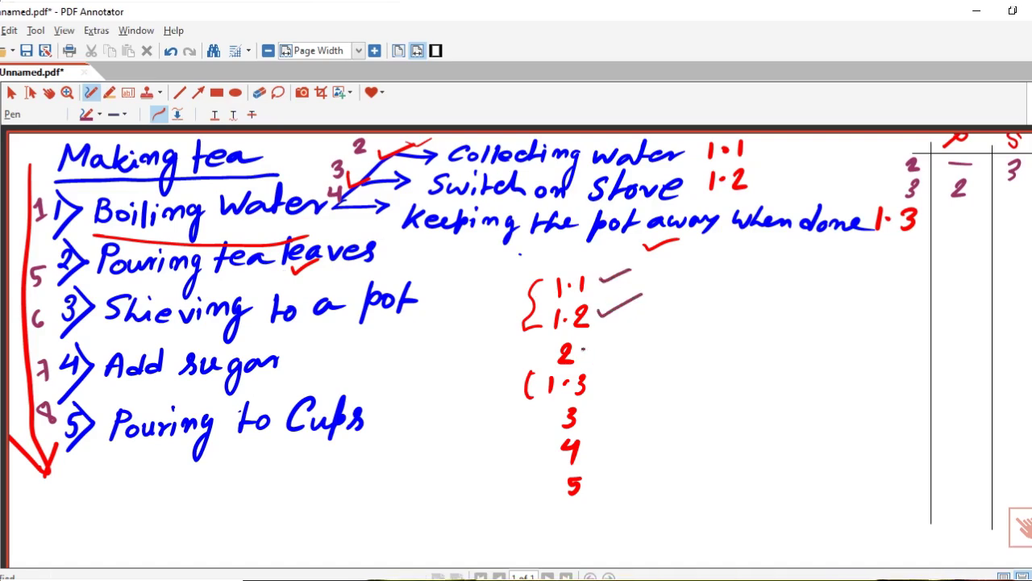
{"action": "left_click_drag", "start_coordinate": [582, 348], "coordinate": [621, 333]}
{"action": "left_click_drag", "start_coordinate": [443, 235], "coordinate": [464, 234]}
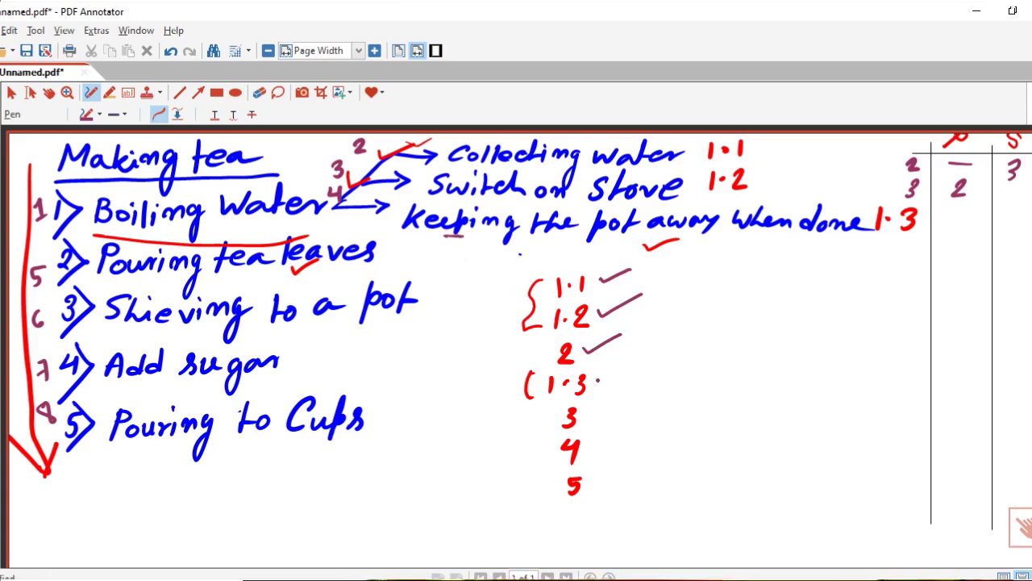
{"action": "mouse_move", "coordinate": [596, 377]}
{"action": "left_mouse_down"}
{"action": "mouse_move", "coordinate": [601, 386]}
{"action": "mouse_move", "coordinate": [630, 367]}
{"action": "left_mouse_up"}
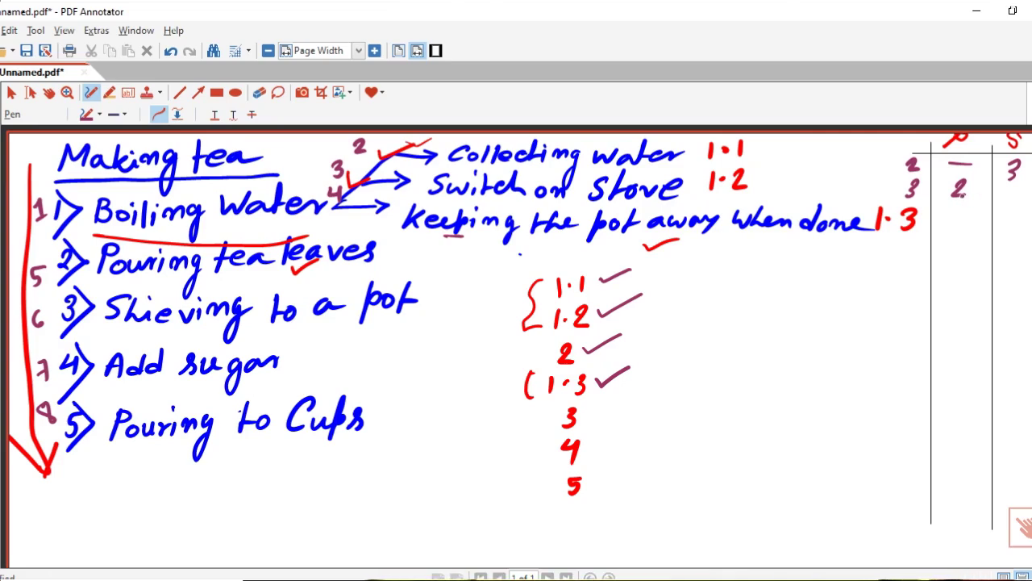
Write successor 5 for task 3, and add row 4 with predecessor 5 and successor 6
{"action": "left_click_drag", "start_coordinate": [1018, 187], "coordinate": [1000, 203]}
{"action": "left_click_drag", "start_coordinate": [918, 204], "coordinate": [928, 222]}
{"action": "left_click_drag", "start_coordinate": [964, 212], "coordinate": [953, 231]}
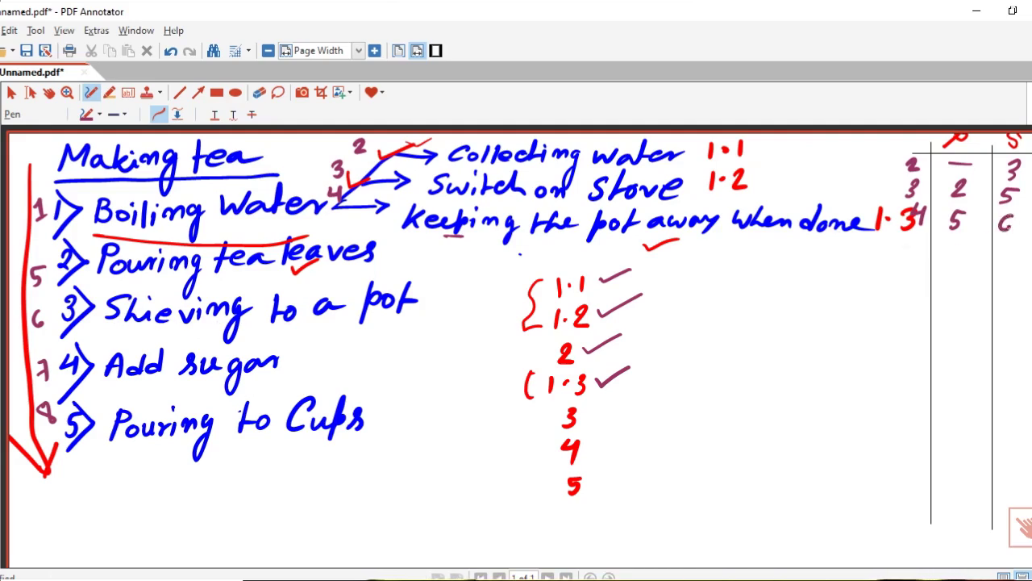
{"action": "left_click_drag", "start_coordinate": [1009, 214], "coordinate": [1003, 224]}
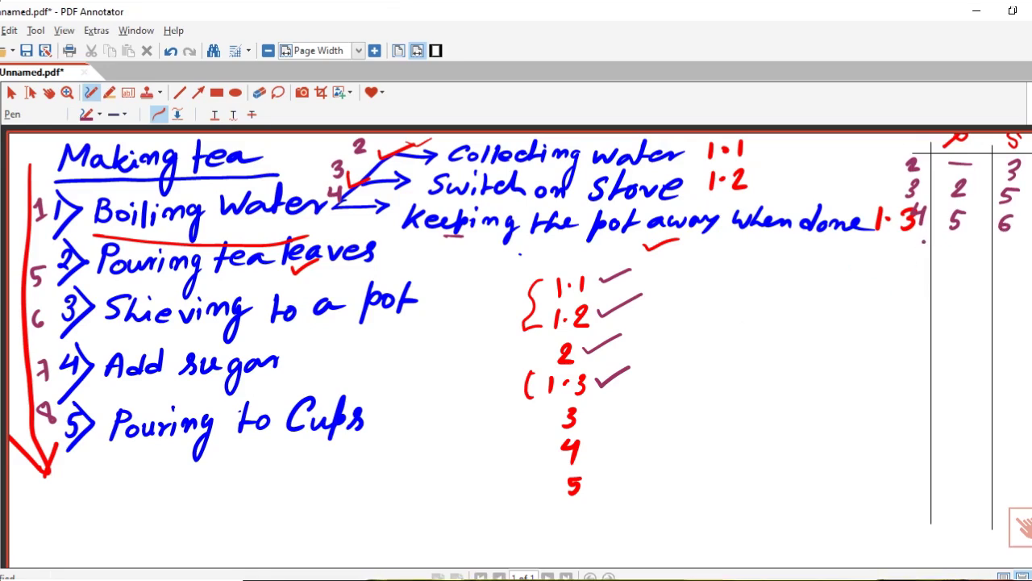
Add rows 5, 6 and 7 with predecessors 3, 4 and 6 and successors 4, 7 and 8
{"action": "left_click_drag", "start_coordinate": [919, 240], "coordinate": [911, 256]}
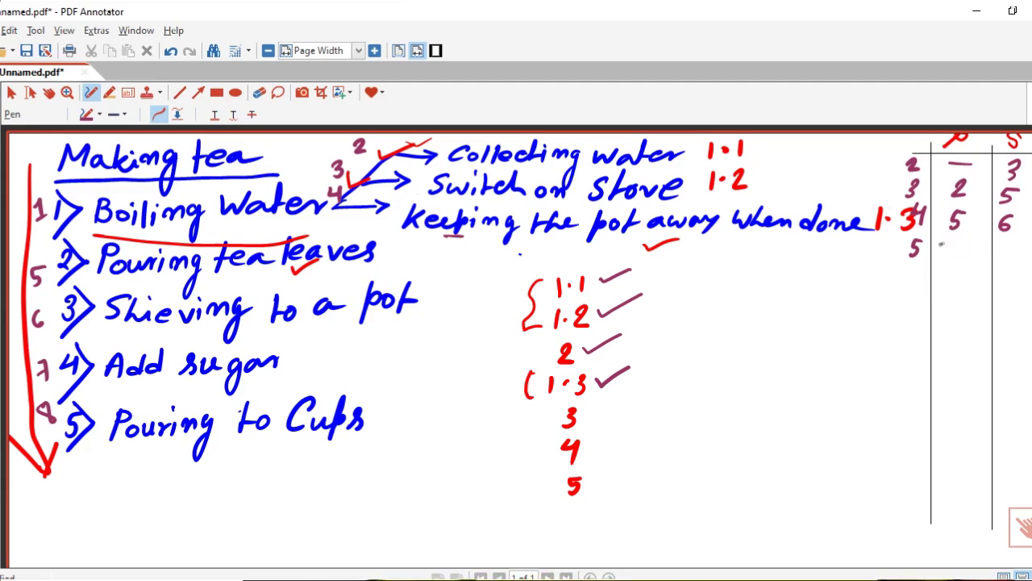
{"action": "left_click_drag", "start_coordinate": [946, 244], "coordinate": [949, 256]}
{"action": "left_click_drag", "start_coordinate": [1005, 246], "coordinate": [1018, 270]}
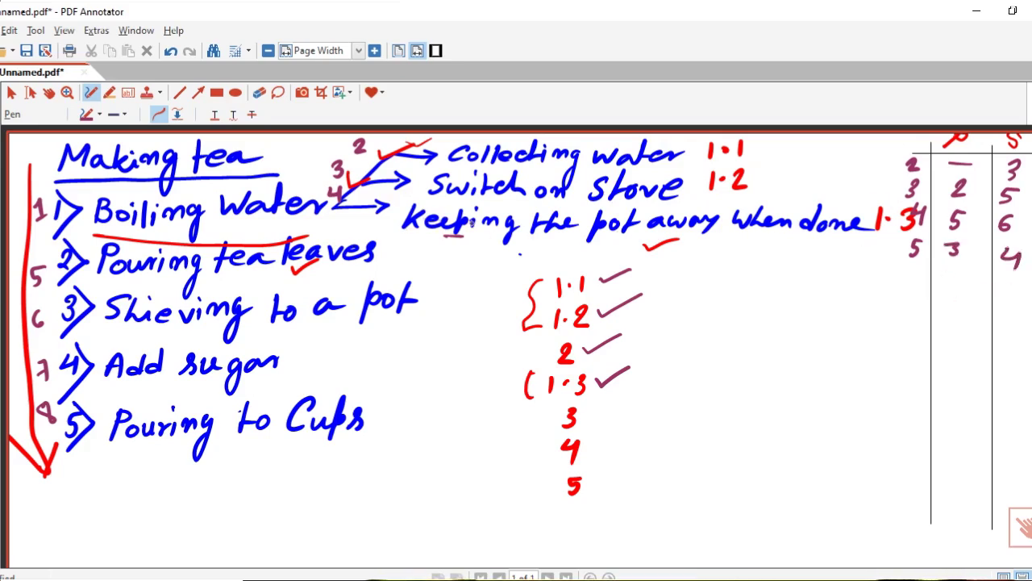
{"action": "left_click_drag", "start_coordinate": [917, 274], "coordinate": [912, 284]}
{"action": "left_click_drag", "start_coordinate": [954, 274], "coordinate": [959, 290]}
{"action": "left_click_drag", "start_coordinate": [1006, 282], "coordinate": [1011, 303]}
{"action": "mouse_move", "coordinate": [905, 307]}
{"action": "left_mouse_down"}
{"action": "mouse_move", "coordinate": [910, 324]}
{"action": "mouse_move", "coordinate": [960, 319]}
{"action": "mouse_move", "coordinate": [1014, 332]}
{"action": "left_mouse_up"}
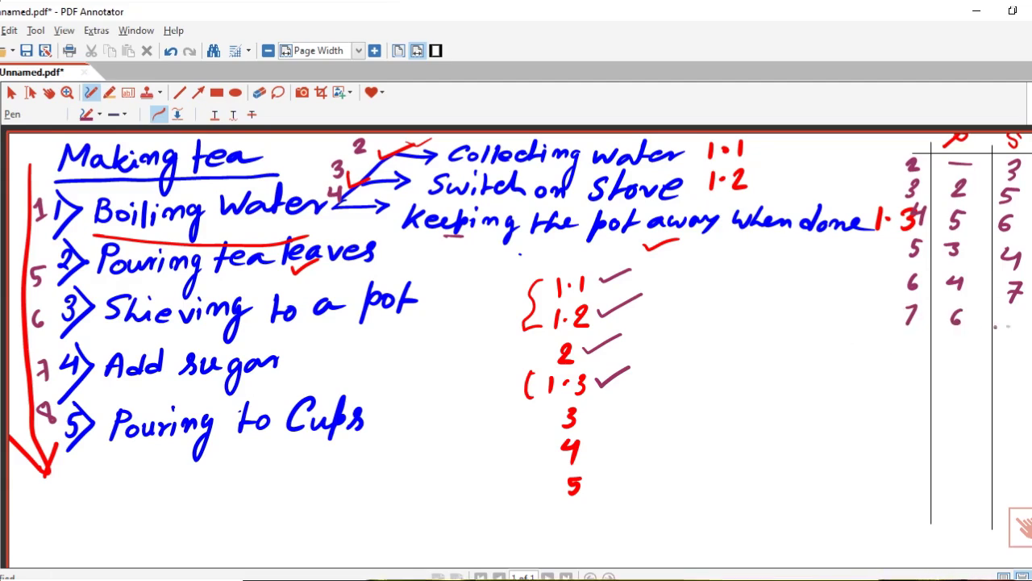
Add row 8 with predecessor 7 and a dash as successor, and write a circled 1 below the task list
{"action": "mouse_move", "coordinate": [902, 342]}
{"action": "left_mouse_down"}
{"action": "mouse_move", "coordinate": [908, 355]}
{"action": "mouse_move", "coordinate": [905, 342]}
{"action": "left_mouse_up"}
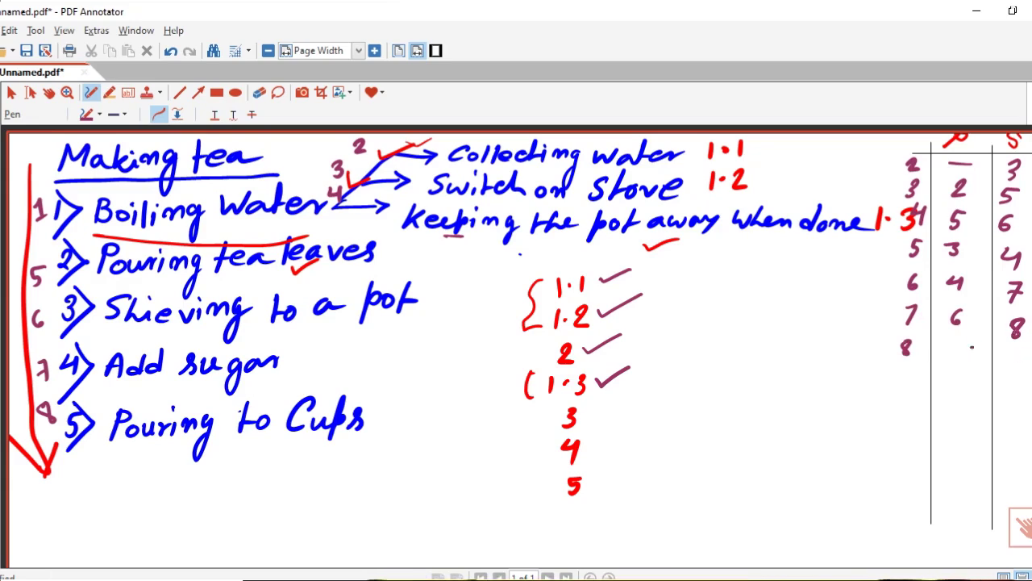
{"action": "left_click_drag", "start_coordinate": [1009, 357], "coordinate": [1026, 356]}
{"action": "left_click_drag", "start_coordinate": [947, 345], "coordinate": [952, 362]}
{"action": "key", "text": "ctrl+z"}
{"action": "mouse_move", "coordinate": [121, 484]}
{"action": "left_mouse_down"}
{"action": "mouse_move", "coordinate": [126, 505]}
{"action": "mouse_move", "coordinate": [135, 491]}
{"action": "mouse_move", "coordinate": [100, 483]}
{"action": "left_mouse_up"}
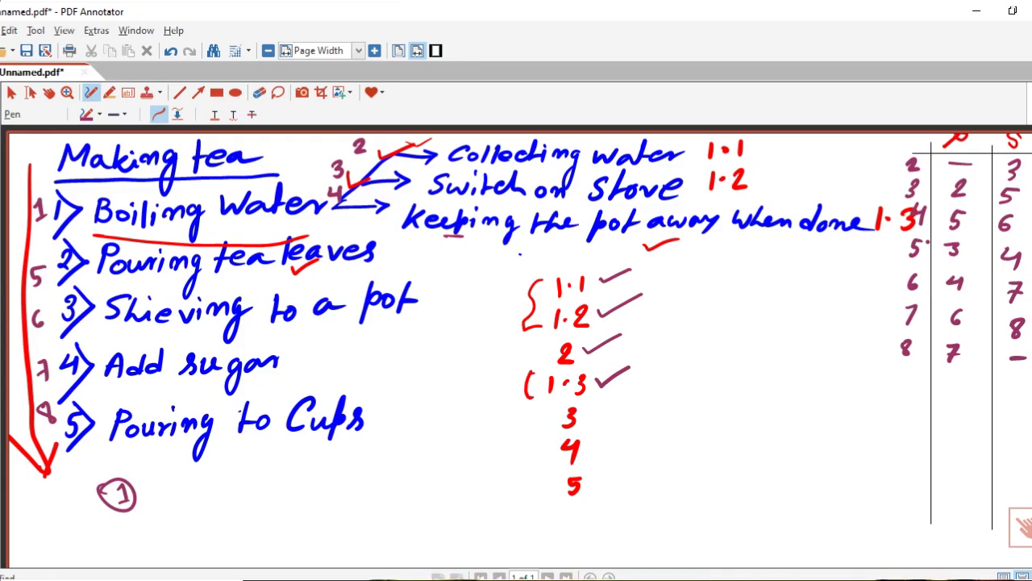
{"action": "left_click", "coordinate": [920, 249]}
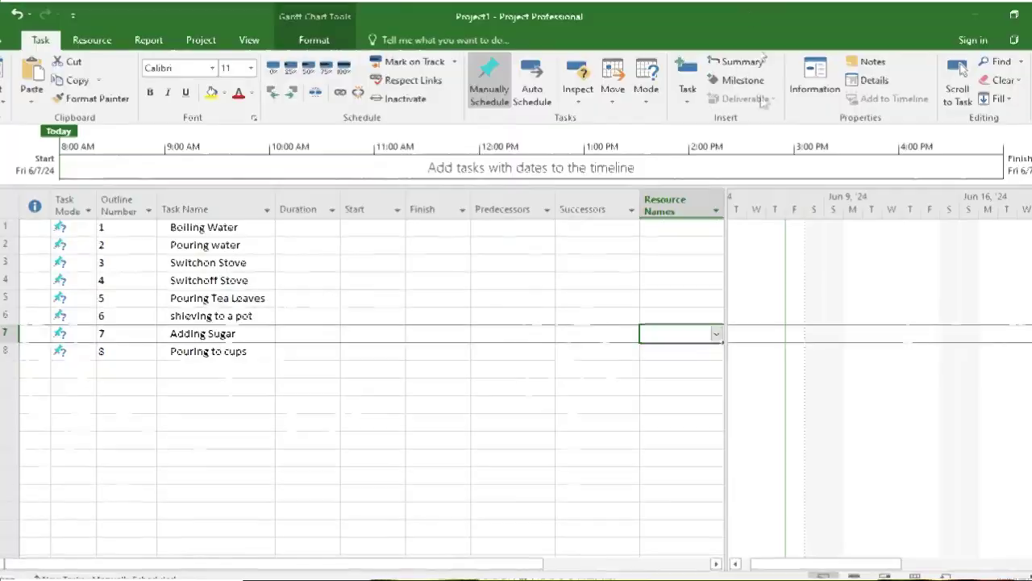
Enter 3 as the successor of the Pouring water task
{"action": "left_click", "coordinate": [612, 227]}
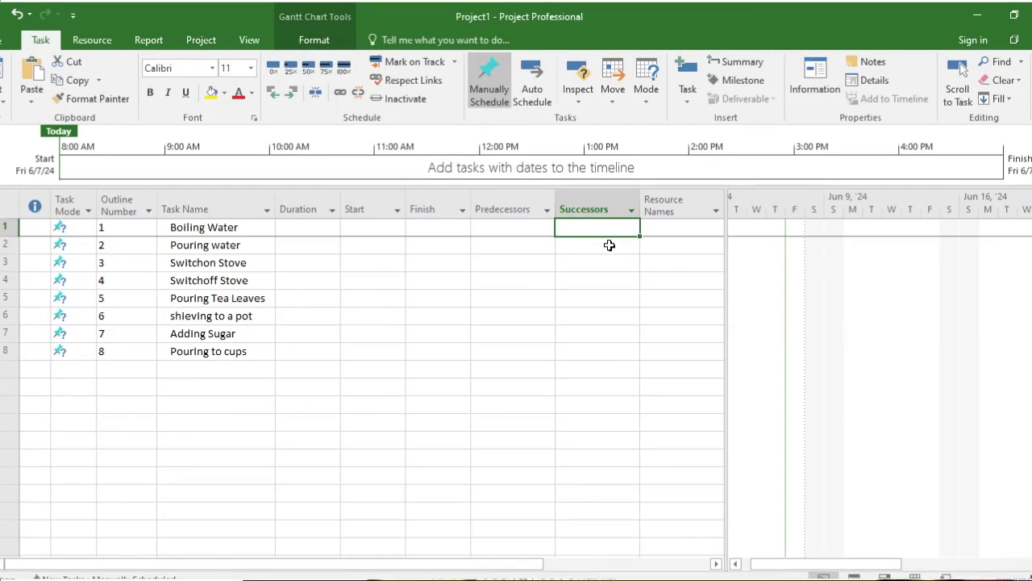
{"action": "left_click", "coordinate": [611, 245]}
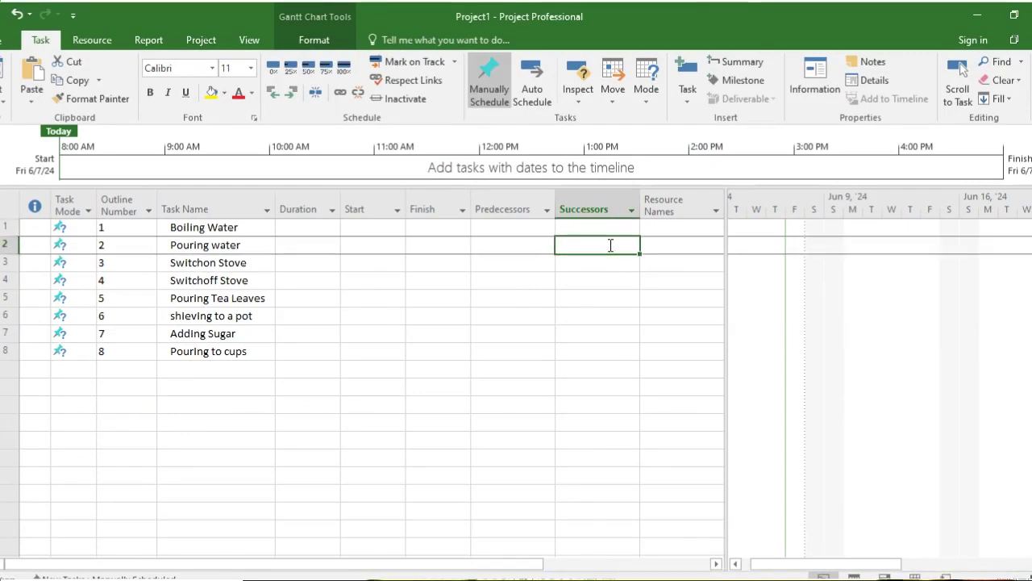
{"action": "type", "text": "1"}
{"action": "key", "text": "Escape"}
{"action": "type", "text": "3"}
{"action": "key", "text": "Return"}
Try to enter 3 as the successor of the Switchon Stove task
{"action": "type", "text": "3"}
{"action": "key", "text": "Return"}
{"action": "key", "text": "Return"}
{"action": "key", "text": "Return"}
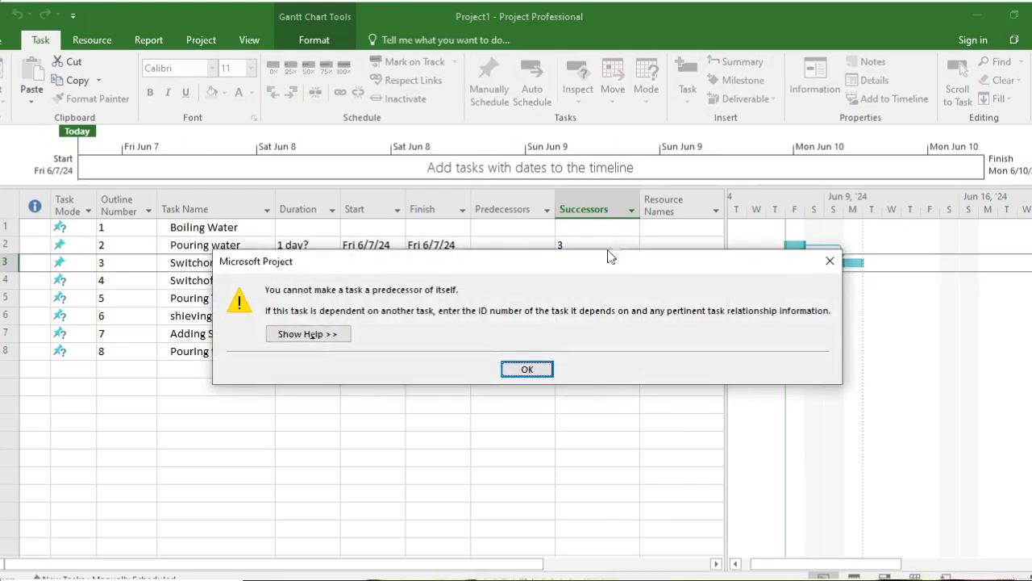
{"action": "key", "text": "Return"}
{"action": "key", "text": "Return"}
{"action": "key", "text": "Return"}
{"action": "key", "text": "Return"}
{"action": "left_click", "coordinate": [532, 369]}
{"action": "key", "text": "Return"}
{"action": "left_click", "coordinate": [532, 369]}
Enter successor 5 for Switchon Stove, 6 for Switchoff Stove and 4 for Pouring Tea Leaves
{"action": "type", "text": "5"}
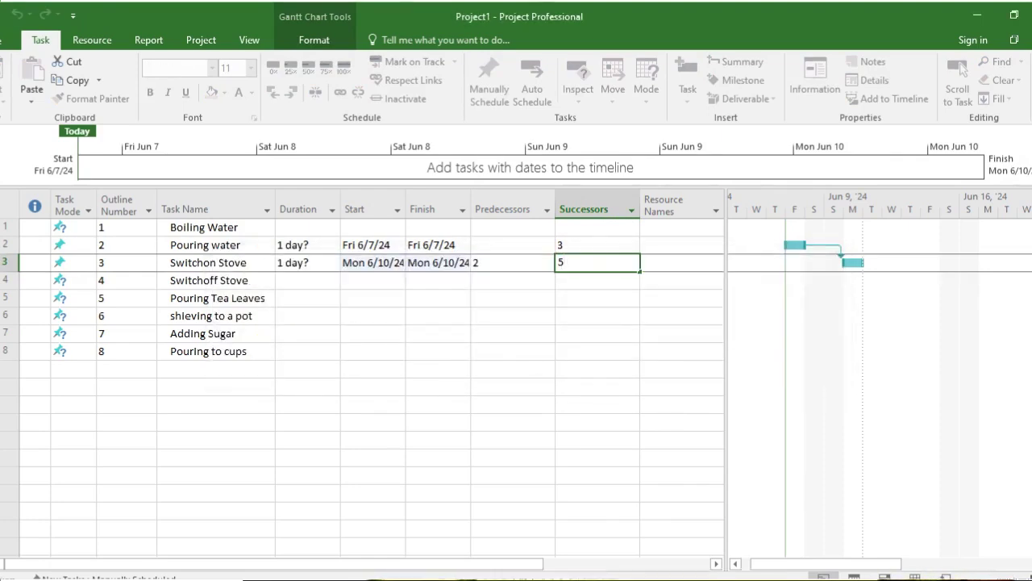
{"action": "left_click", "coordinate": [587, 278]}
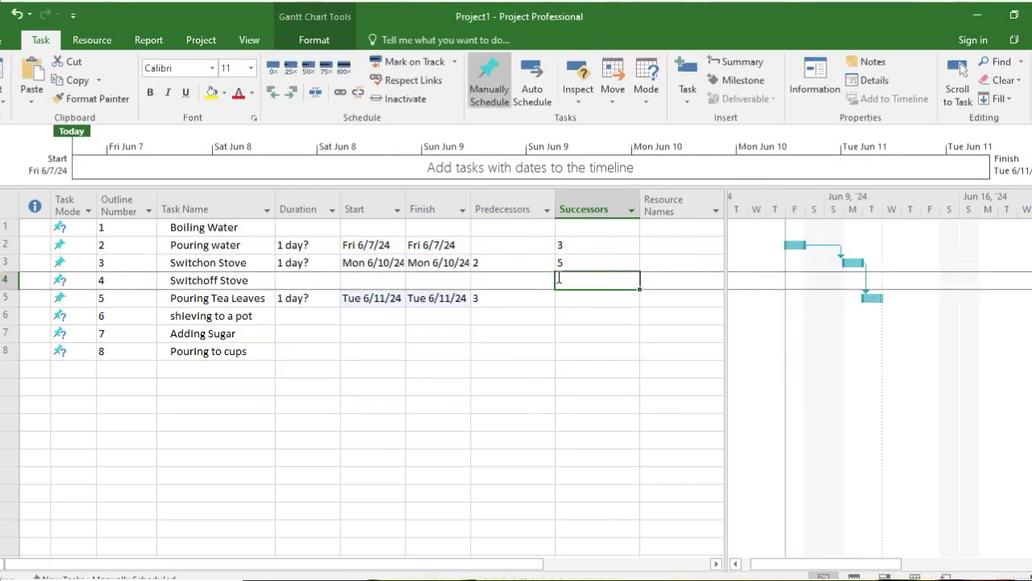
{"action": "type", "text": "6"}
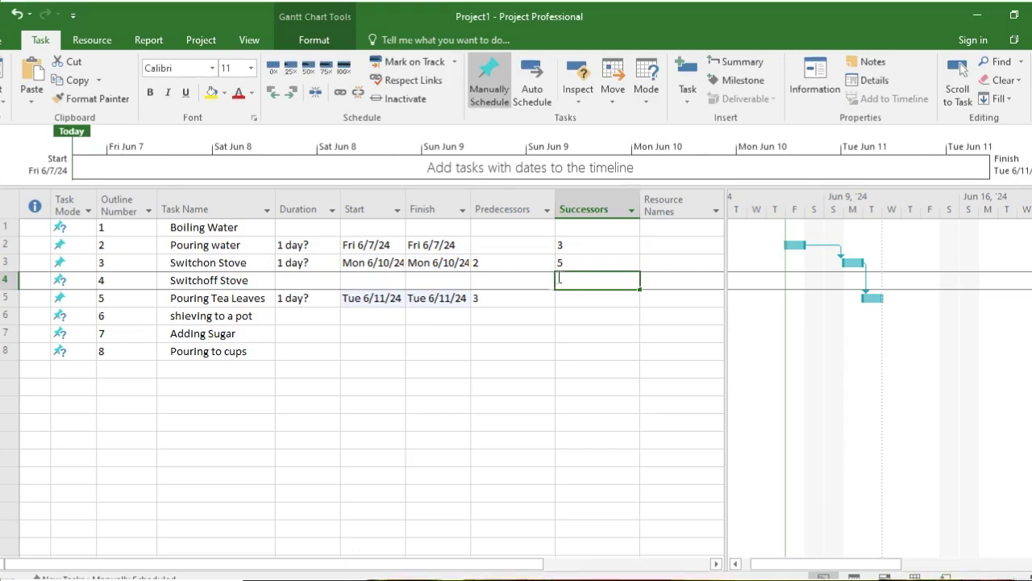
{"action": "left_click", "coordinate": [579, 297]}
{"action": "type", "text": "4"}
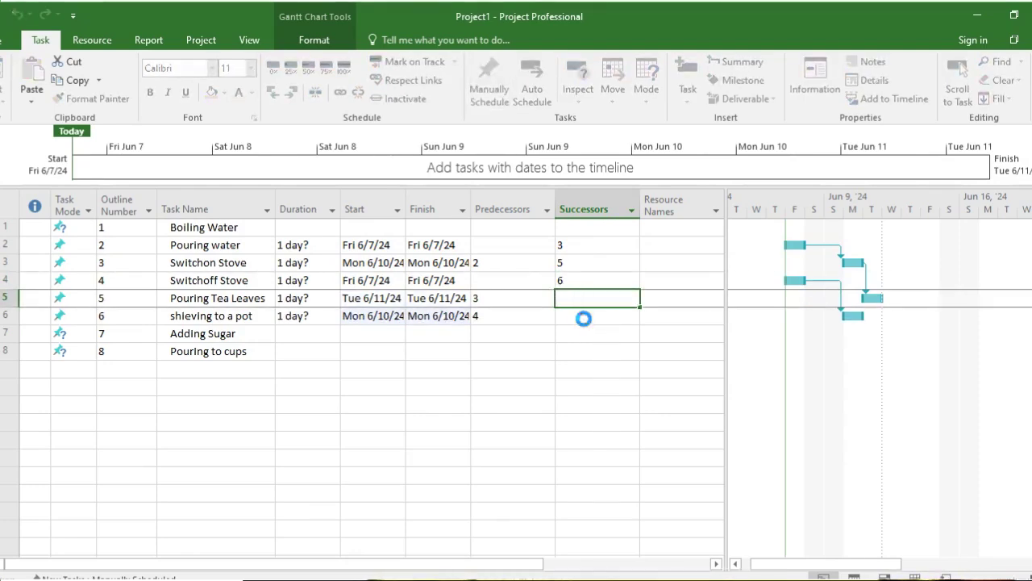
Enter successor 7 for the shieving to a pot task and successor 8 for Adding Sugar
{"action": "left_click", "coordinate": [585, 317]}
{"action": "type", "text": "7"}
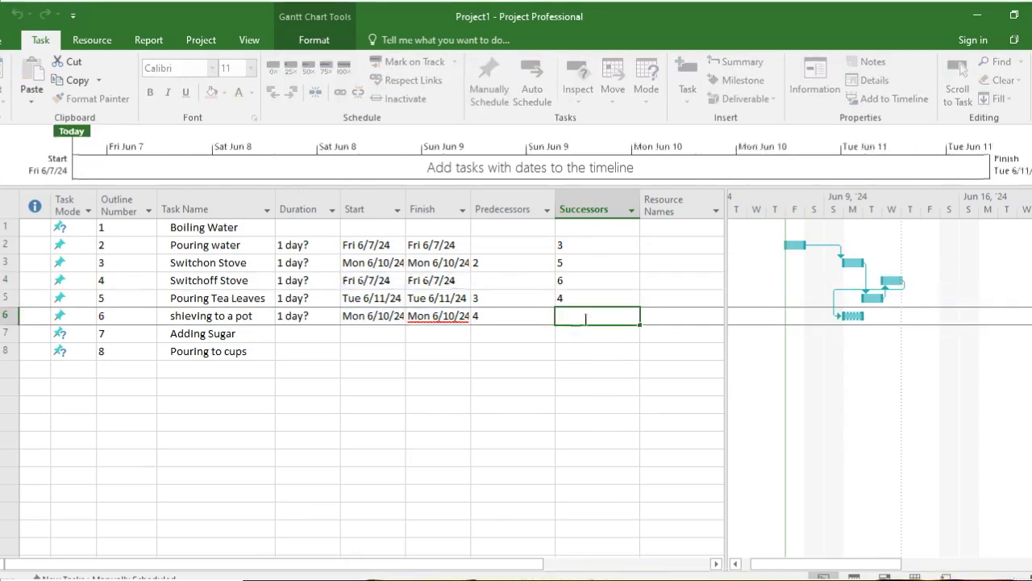
{"action": "left_click", "coordinate": [577, 330]}
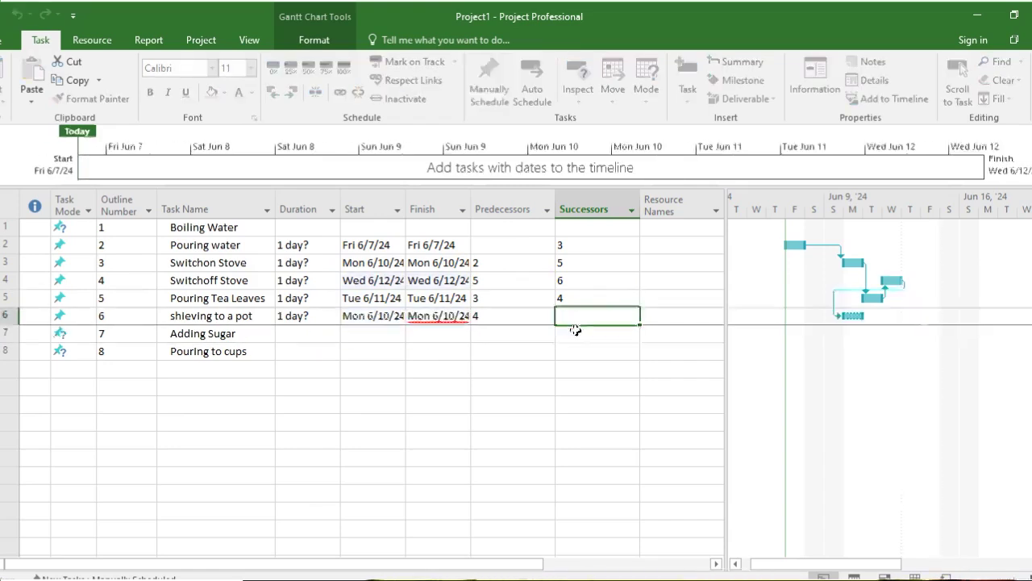
{"action": "type", "text": "8"}
{"action": "left_click", "coordinate": [584, 364]}
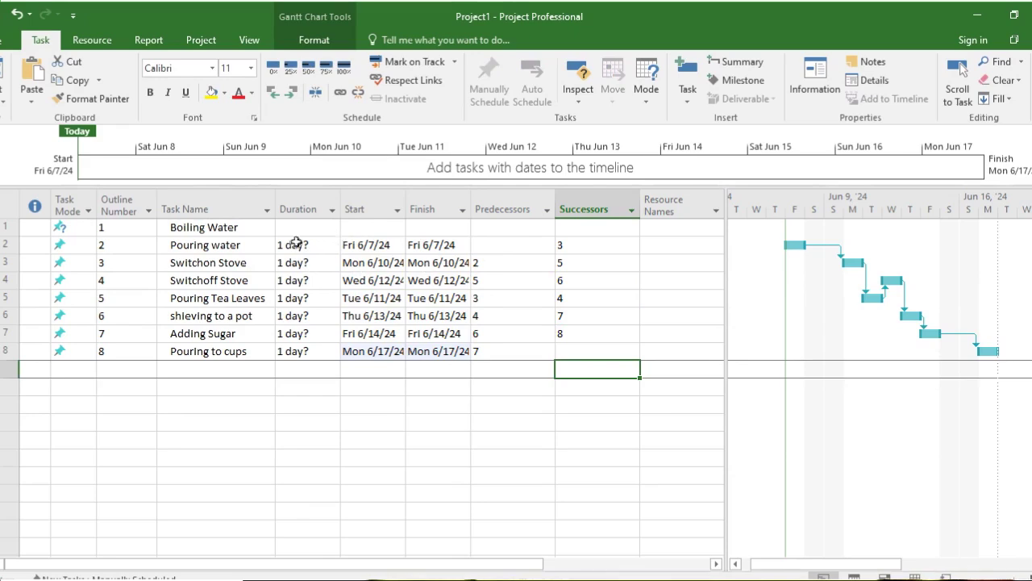
Clear the durations, start dates and finish dates of tasks 2 to 8
{"action": "left_click_drag", "start_coordinate": [331, 244], "coordinate": [456, 350]}
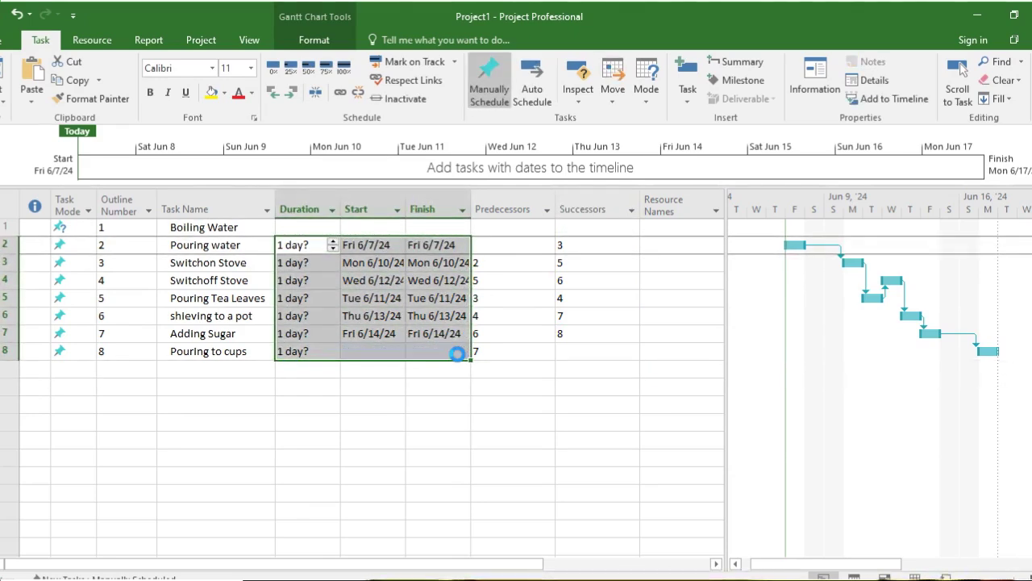
{"action": "key", "text": "Delete"}
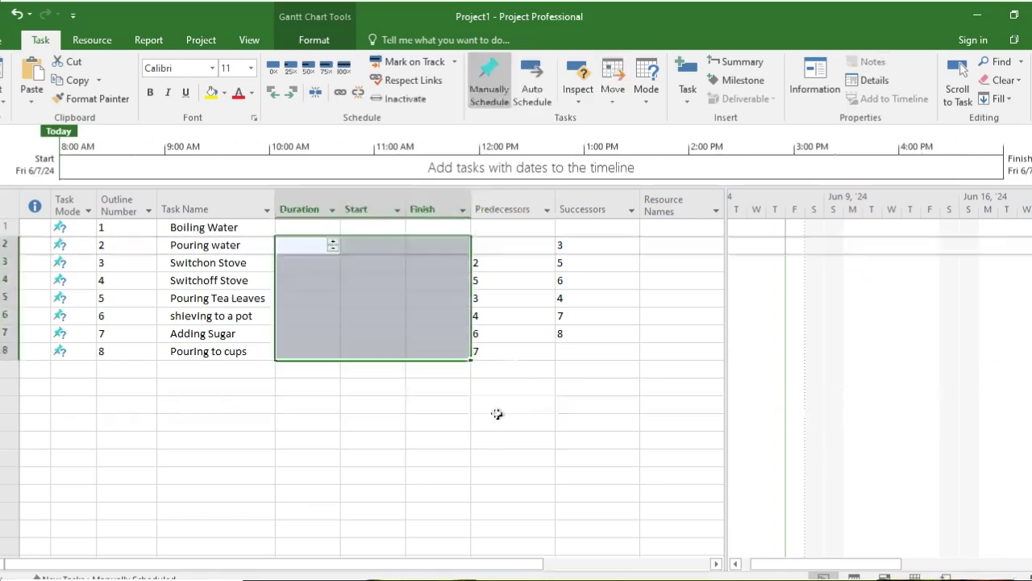
{"action": "left_click", "coordinate": [496, 412]}
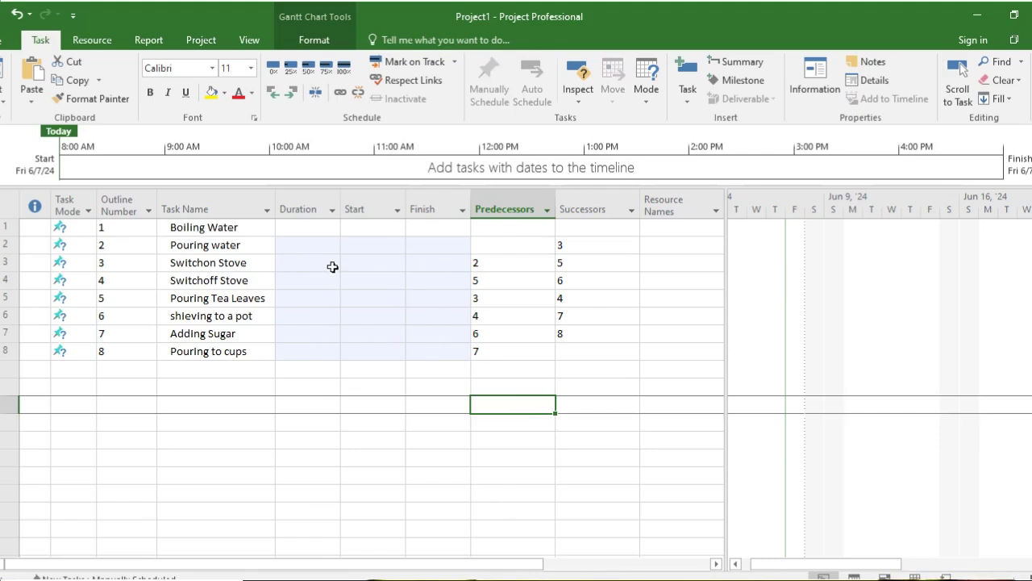
Select the duration cell of the Pouring water task
{"action": "left_click", "coordinate": [395, 404]}
{"action": "left_click", "coordinate": [597, 399]}
{"action": "left_click", "coordinate": [513, 404]}
{"action": "key", "text": "Right"}
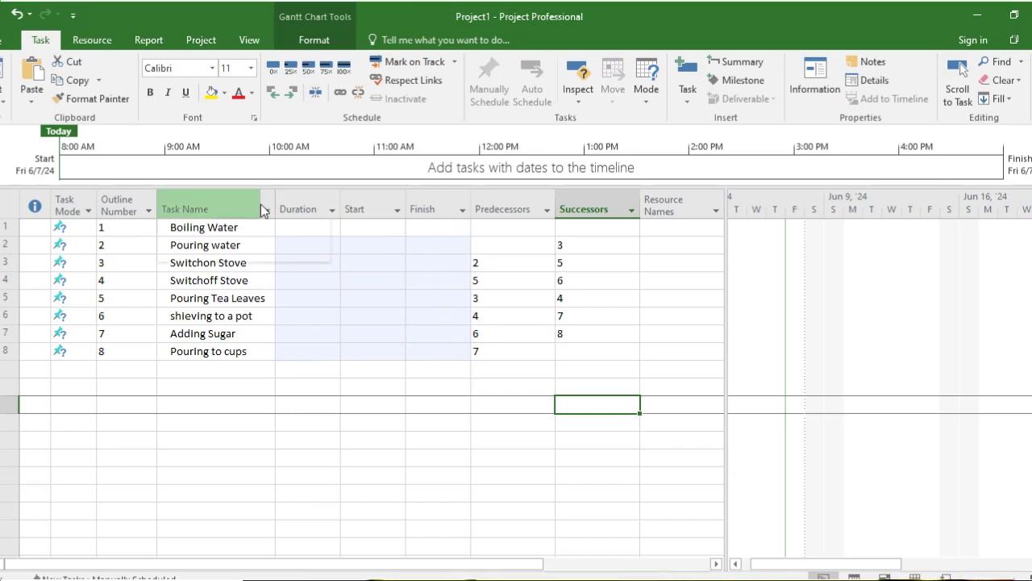
{"action": "left_click", "coordinate": [677, 353]}
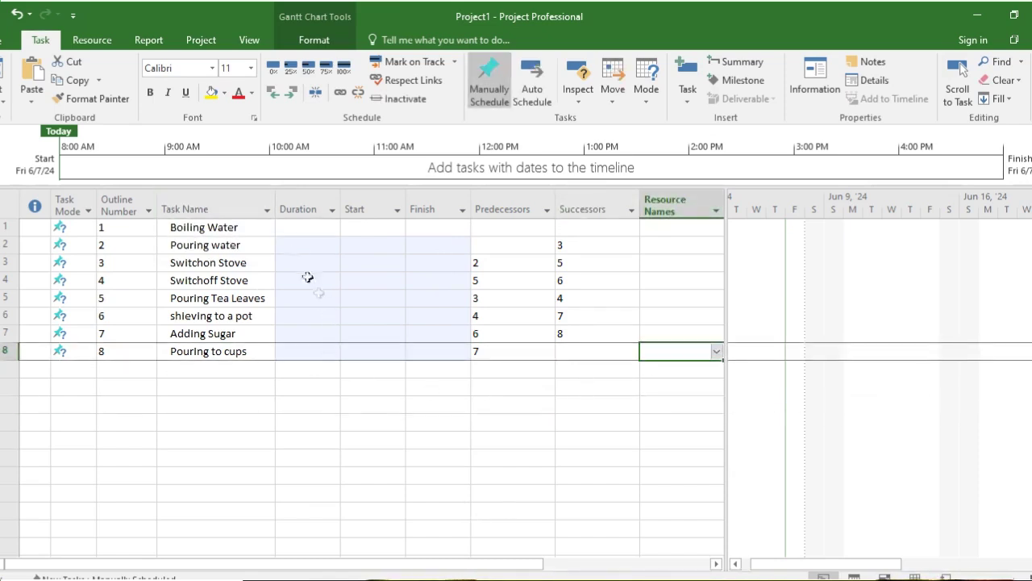
{"action": "left_click", "coordinate": [315, 251]}
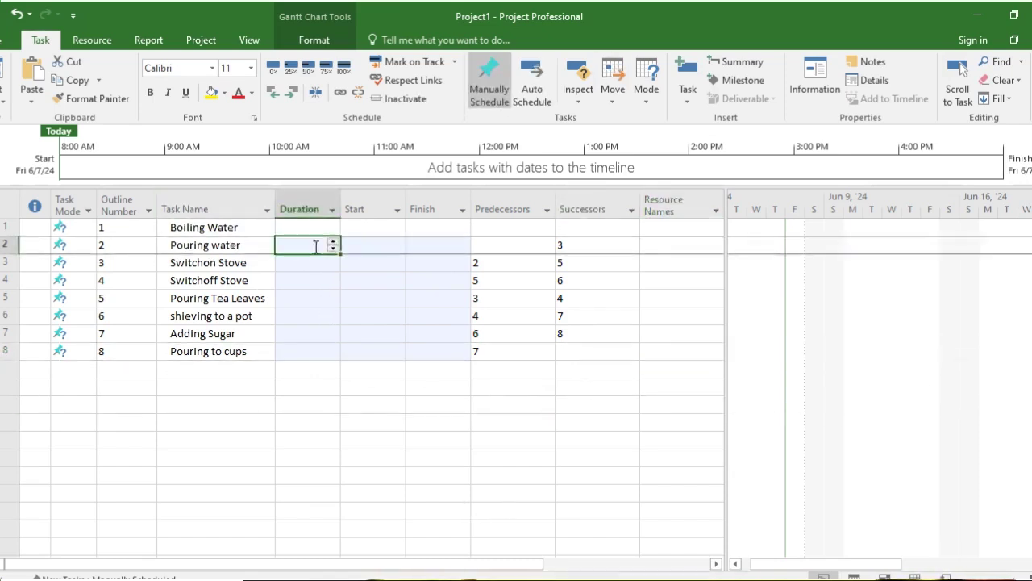
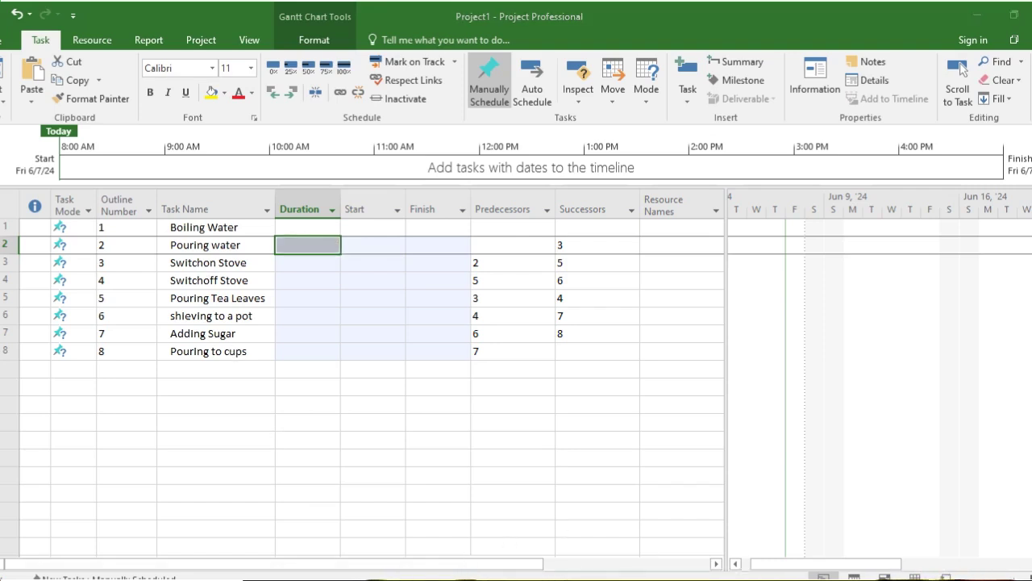
Switch to PDF Annotator and write "Minute = 1m" and "Hour = 1h" with a green pen beside the execution order list
{"action": "key", "text": "alt+Tab"}
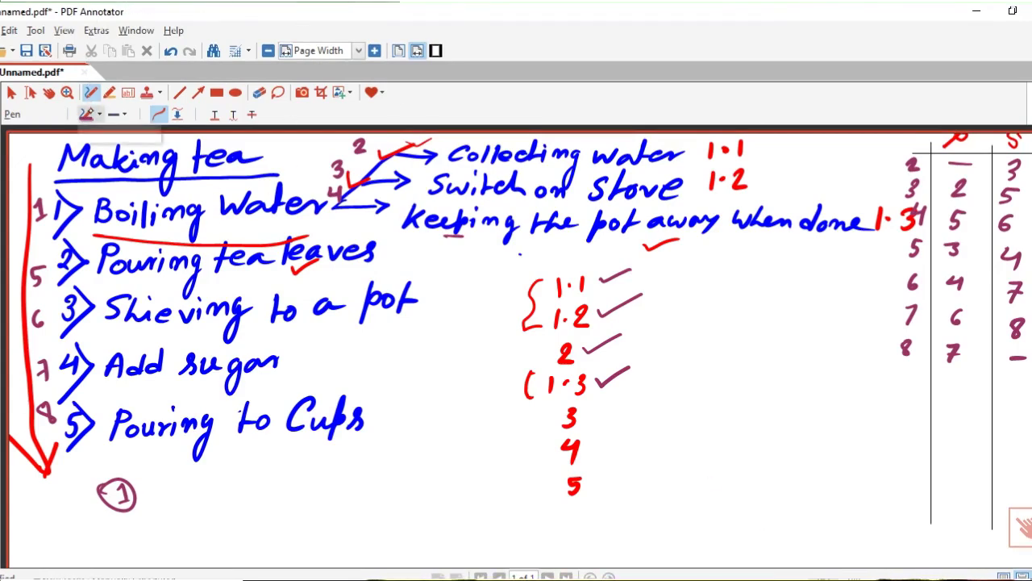
{"action": "left_click", "coordinate": [87, 114]}
{"action": "left_click", "coordinate": [140, 104]}
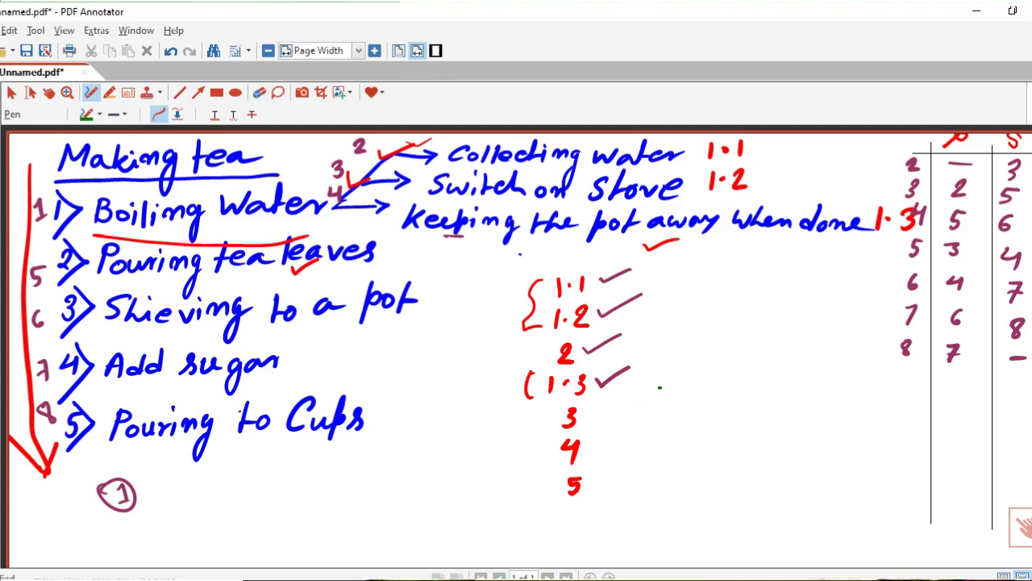
{"action": "mouse_move", "coordinate": [653, 364]}
{"action": "left_mouse_down"}
{"action": "mouse_move", "coordinate": [642, 384]}
{"action": "mouse_move", "coordinate": [668, 360]}
{"action": "mouse_move", "coordinate": [740, 388]}
{"action": "mouse_move", "coordinate": [806, 383]}
{"action": "mouse_move", "coordinate": [807, 369]}
{"action": "mouse_move", "coordinate": [798, 392]}
{"action": "mouse_move", "coordinate": [841, 381]}
{"action": "mouse_move", "coordinate": [845, 392]}
{"action": "left_mouse_up"}
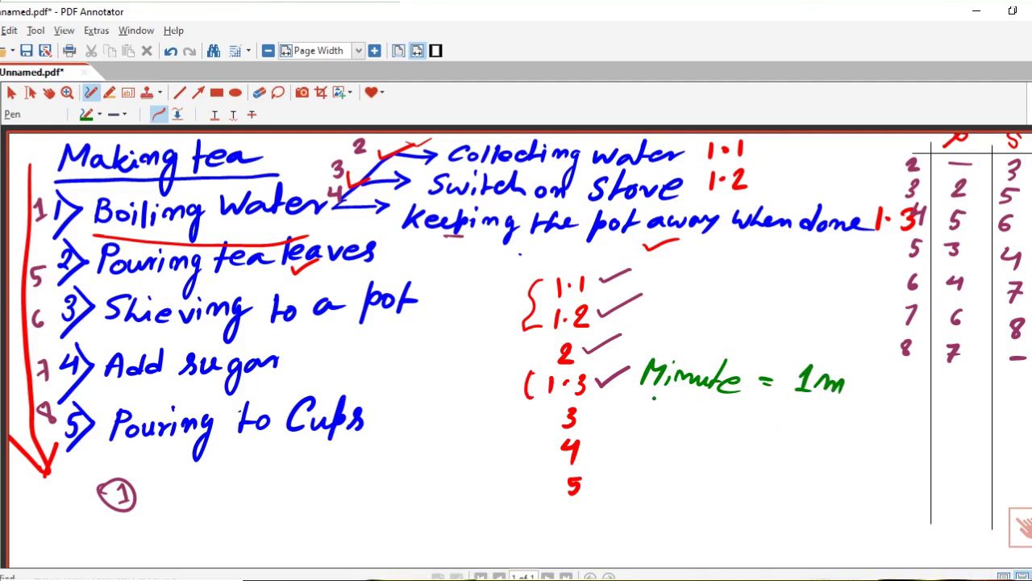
{"action": "mouse_move", "coordinate": [650, 398]}
{"action": "left_mouse_down"}
{"action": "mouse_move", "coordinate": [668, 419]}
{"action": "mouse_move", "coordinate": [759, 422]}
{"action": "mouse_move", "coordinate": [795, 442]}
{"action": "mouse_move", "coordinate": [837, 441]}
{"action": "left_mouse_up"}
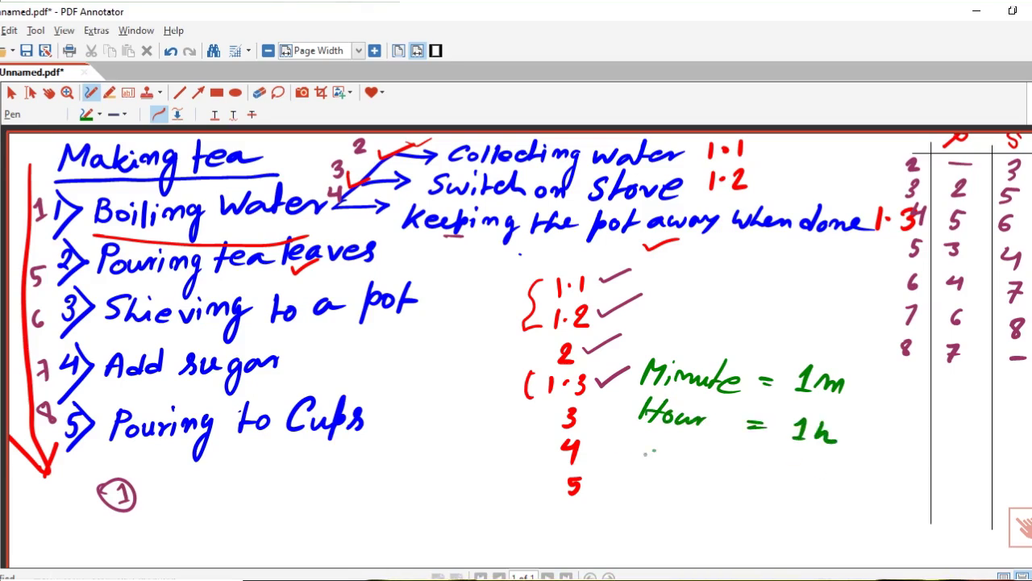
Write "day = 1d" and "weeks = 1w" below the hour line
{"action": "left_click_drag", "start_coordinate": [637, 451], "coordinate": [633, 469]}
{"action": "left_click_drag", "start_coordinate": [639, 456], "coordinate": [641, 473]}
{"action": "left_click_drag", "start_coordinate": [655, 461], "coordinate": [671, 478]}
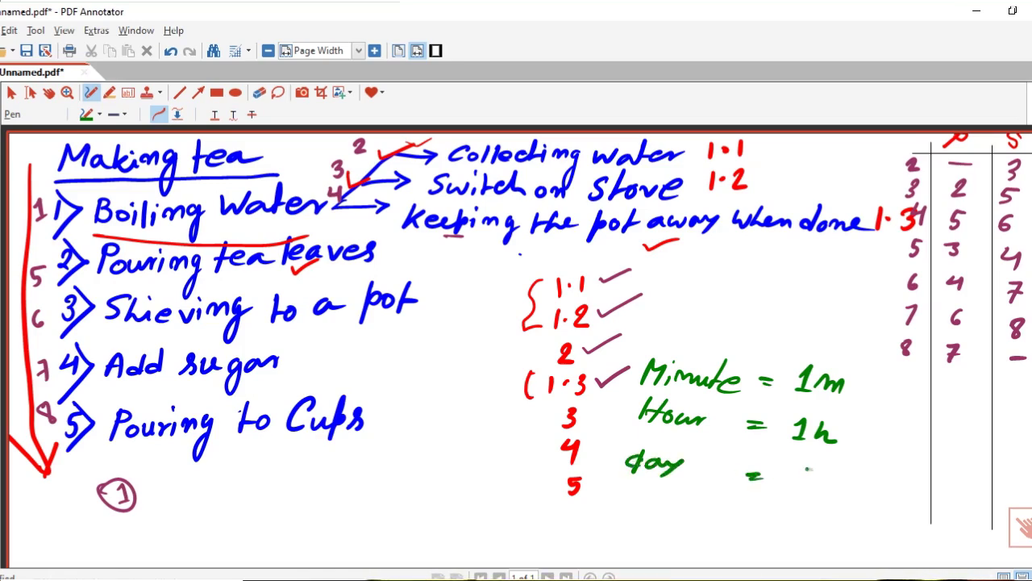
{"action": "left_click_drag", "start_coordinate": [750, 475], "coordinate": [762, 474]}
{"action": "left_click_drag", "start_coordinate": [748, 479], "coordinate": [822, 480]}
{"action": "mouse_move", "coordinate": [627, 489]}
{"action": "left_mouse_down"}
{"action": "mouse_move", "coordinate": [631, 502]}
{"action": "mouse_move", "coordinate": [655, 489]}
{"action": "left_mouse_up"}
{"action": "left_click_drag", "start_coordinate": [664, 493], "coordinate": [696, 509]}
{"action": "mouse_move", "coordinate": [697, 504]}
{"action": "left_mouse_down"}
{"action": "mouse_move", "coordinate": [707, 516]}
{"action": "mouse_move", "coordinate": [771, 519]}
{"action": "left_mouse_up"}
{"action": "left_click_drag", "start_coordinate": [797, 506], "coordinate": [804, 516]}
{"action": "left_click_drag", "start_coordinate": [820, 520], "coordinate": [839, 514]}
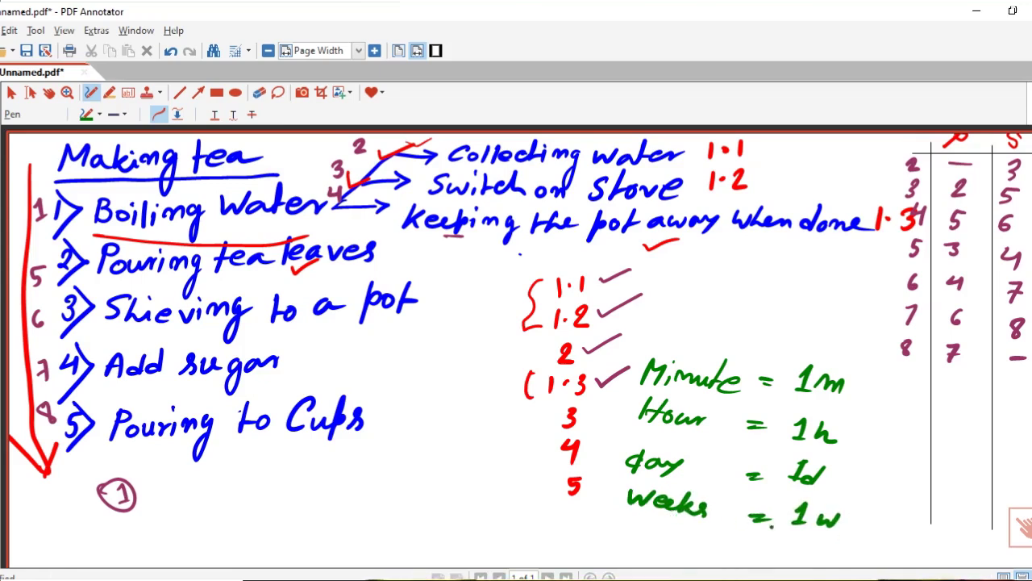
Write one more time unit with its abbreviation below the weeks line
{"action": "mouse_move", "coordinate": [632, 519]}
{"action": "left_mouse_down"}
{"action": "mouse_move", "coordinate": [631, 531]}
{"action": "mouse_move", "coordinate": [649, 535]}
{"action": "left_mouse_up"}
{"action": "left_click_drag", "start_coordinate": [657, 529], "coordinate": [761, 545]}
{"action": "left_click_drag", "start_coordinate": [750, 550], "coordinate": [804, 557]}
{"action": "mouse_move", "coordinate": [796, 557]}
{"action": "left_mouse_down"}
{"action": "mouse_move", "coordinate": [840, 546]}
{"action": "mouse_move", "coordinate": [852, 555]}
{"action": "left_mouse_up"}
{"action": "mouse_move", "coordinate": [853, 545]}
{"action": "left_mouse_down"}
{"action": "mouse_move", "coordinate": [824, 550]}
{"action": "mouse_move", "coordinate": [839, 556]}
{"action": "left_mouse_up"}
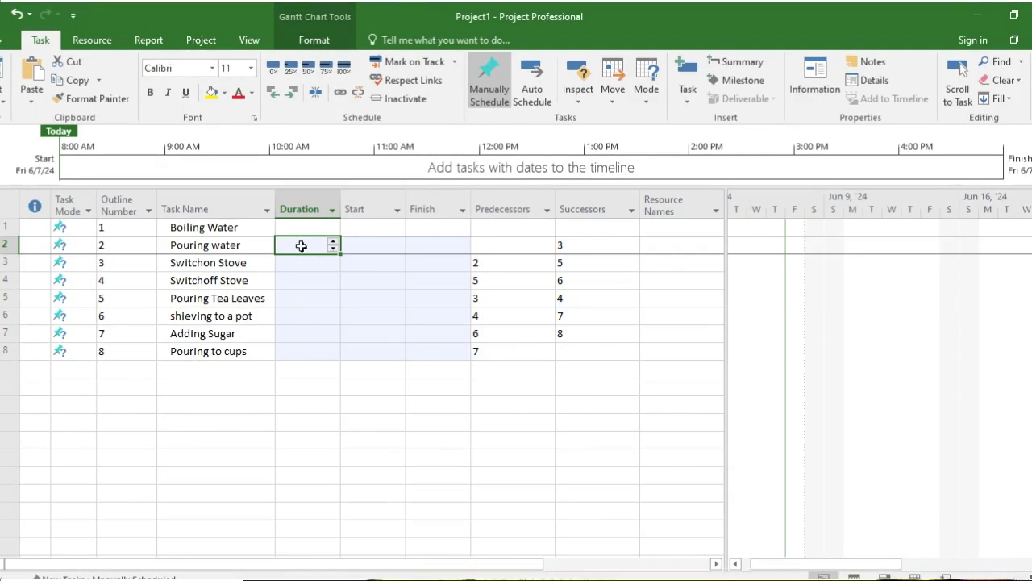
Back in Microsoft Project, set the duration of Pouring water to 1 minute and of Switchon Stove to 5 minutes
{"action": "type", "text": "1m"}
{"action": "key", "text": "Return"}
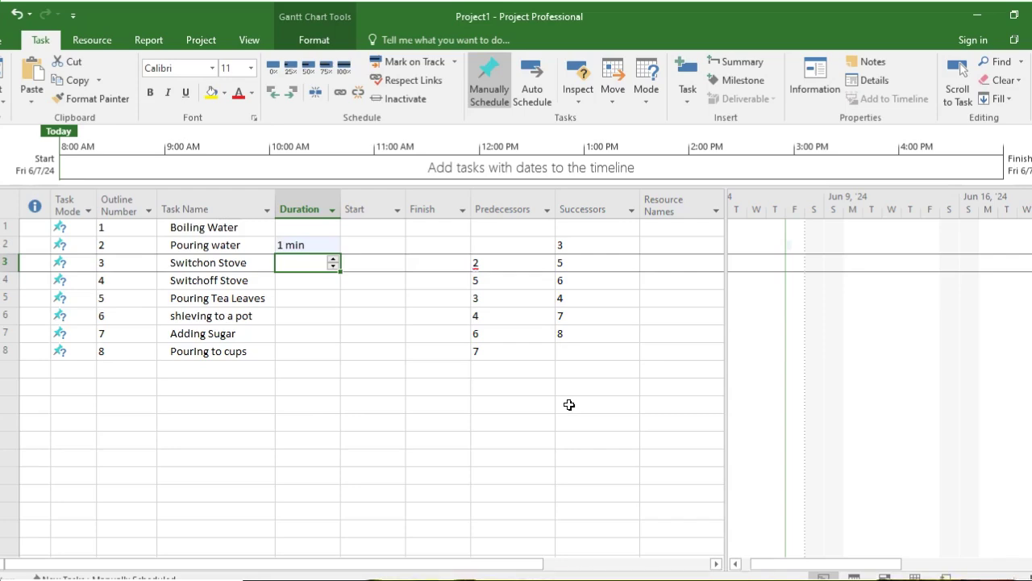
{"action": "type", "text": "5 m"}
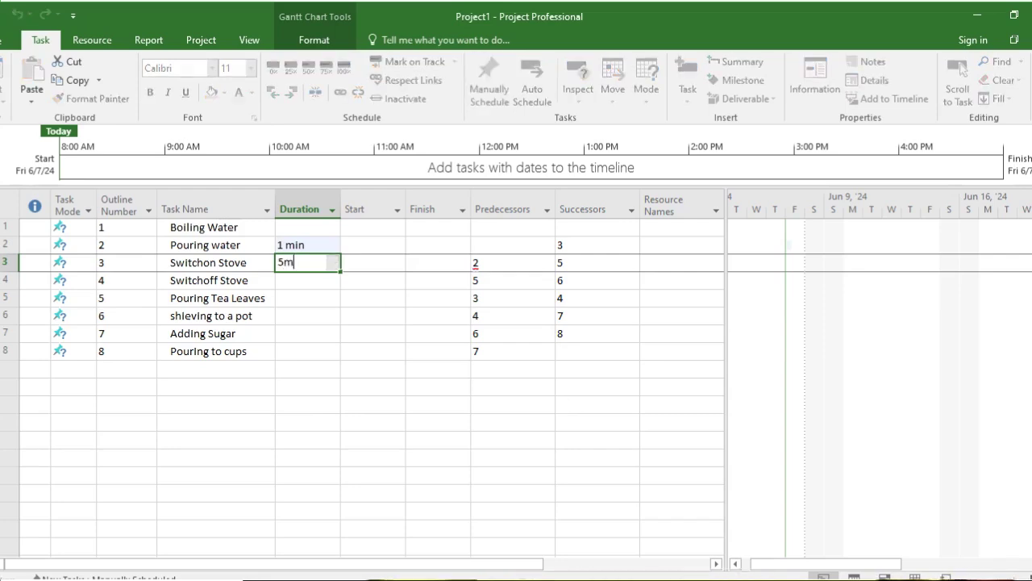
{"action": "key", "text": "Return"}
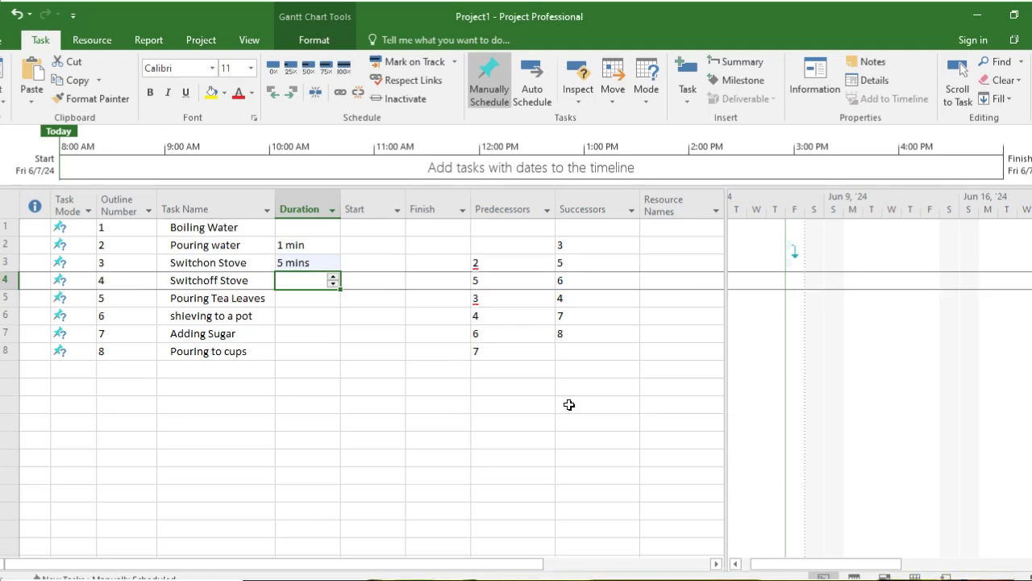
Set the duration of the Switchoff Stove task to 5 minutes
{"action": "type", "text": "5 m"}
{"action": "key", "text": "Escape"}
{"action": "type", "text": "5 min"}
{"action": "key", "text": "BackSpace"}
{"action": "key", "text": "BackSpace"}
{"action": "type", "text": "in"}
{"action": "key", "text": "BackSpace"}
{"action": "key", "text": "BackSpace"}
{"action": "key", "text": "BackSpace"}
{"action": "key", "text": "BackSpace"}
{"action": "type", "text": "m"}
{"action": "key", "text": "Return"}
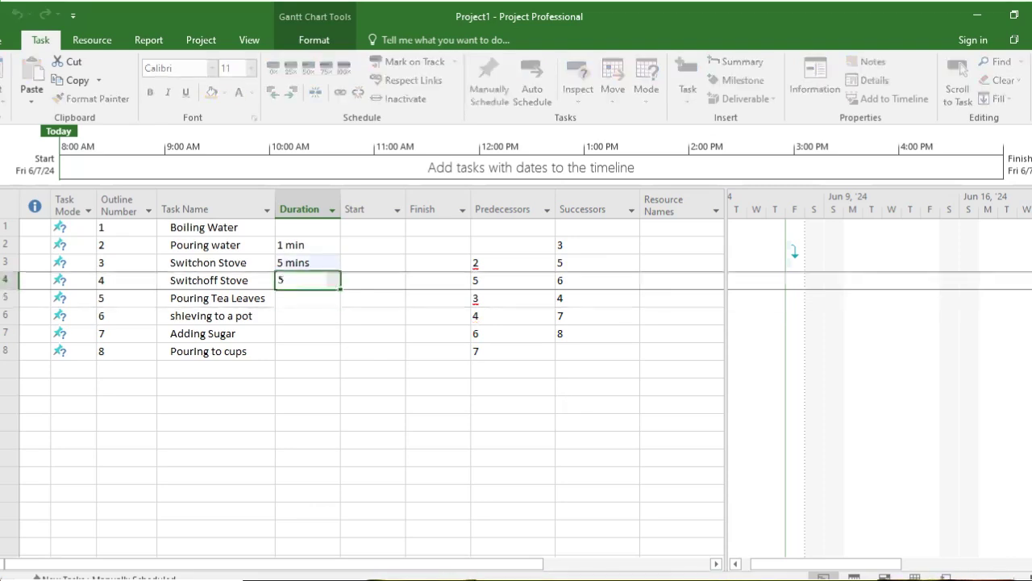
{"action": "type", "text": "m"}
{"action": "key", "text": "Return"}
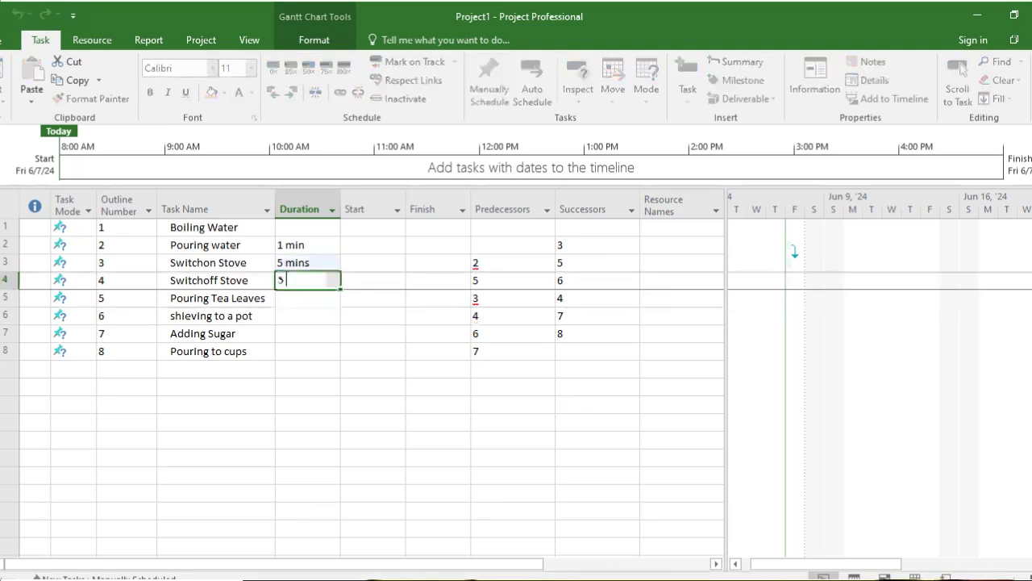
{"action": "type", "text": "m"}
{"action": "key", "text": "Return"}
Set the durations of Pouring Tea Leaves, shieving to a pot and Adding Sugar to 1, 4 and 3 minutes
{"action": "type", "text": "1m"}
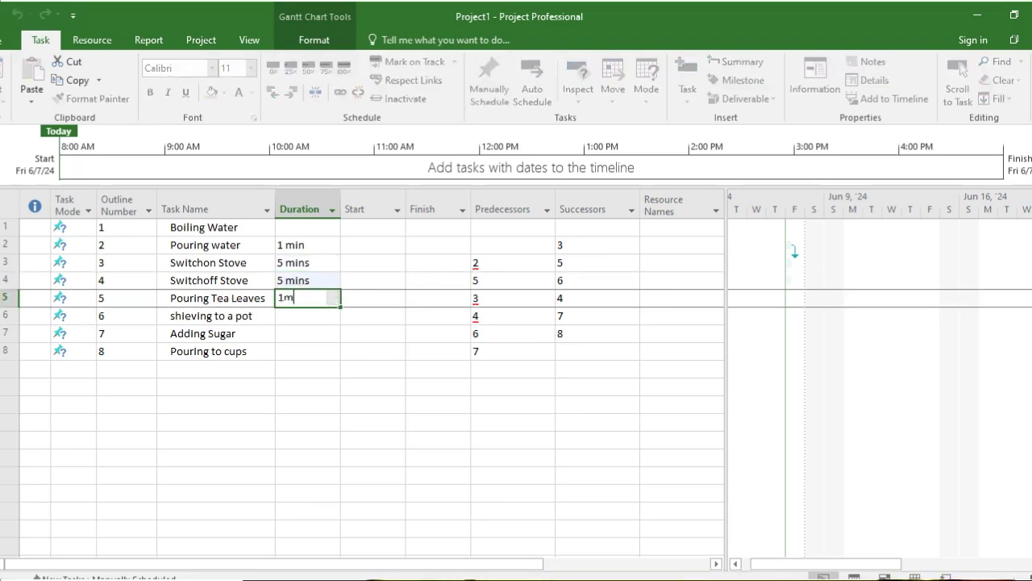
{"action": "key", "text": "Return"}
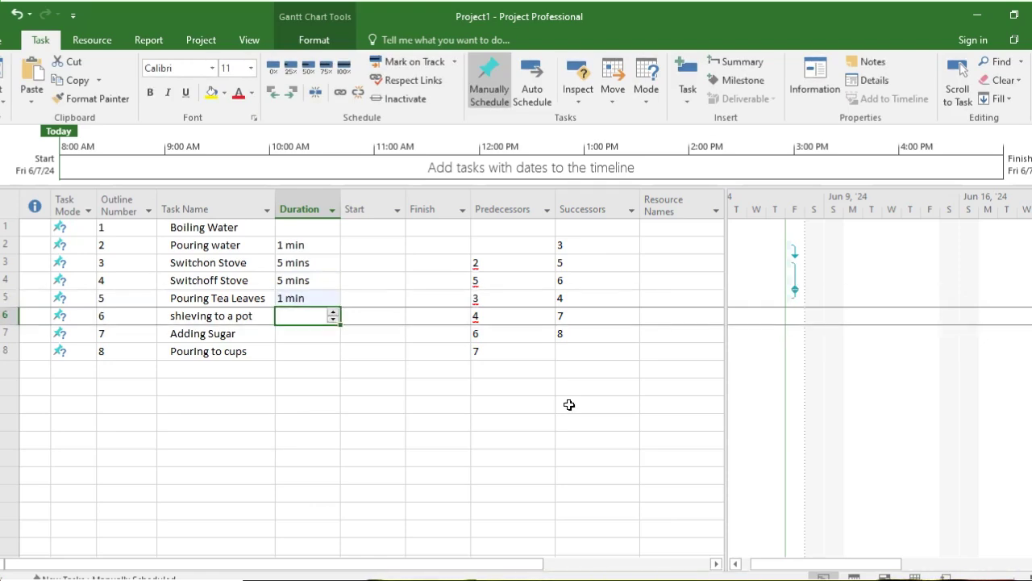
{"action": "type", "text": "4m"}
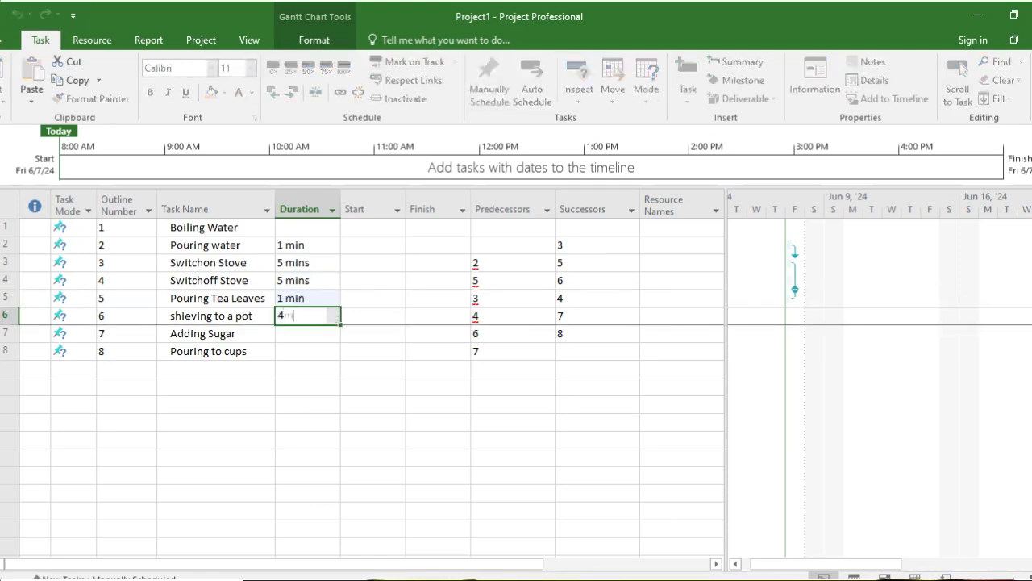
{"action": "key", "text": "Return"}
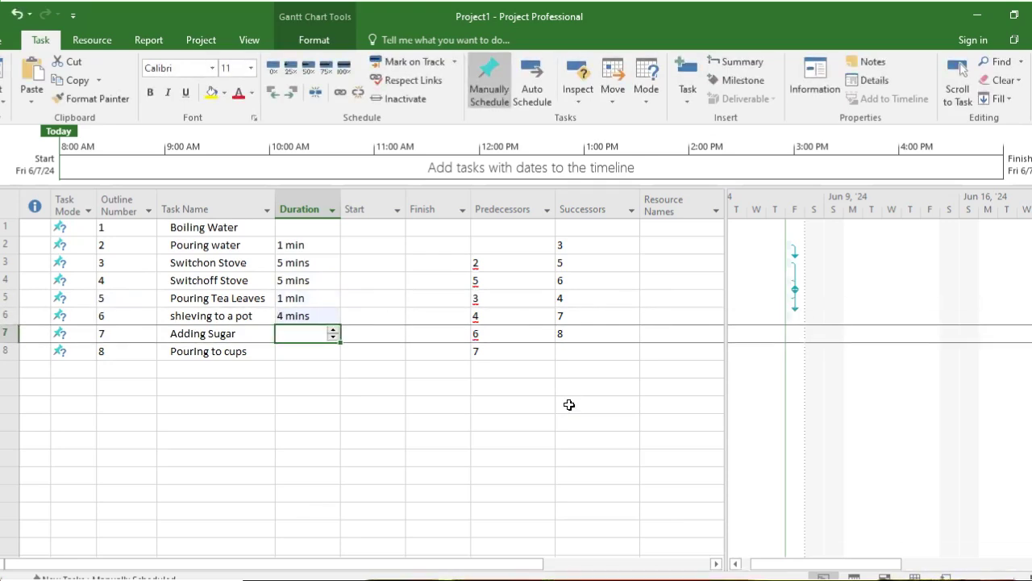
{"action": "type", "text": "3"}
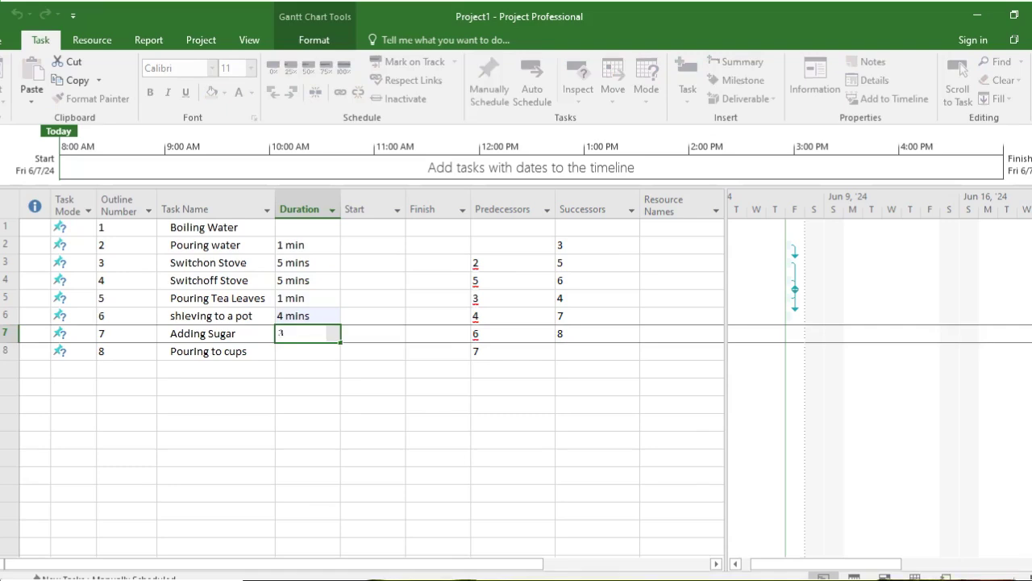
{"action": "type", "text": "m"}
{"action": "key", "text": "Return"}
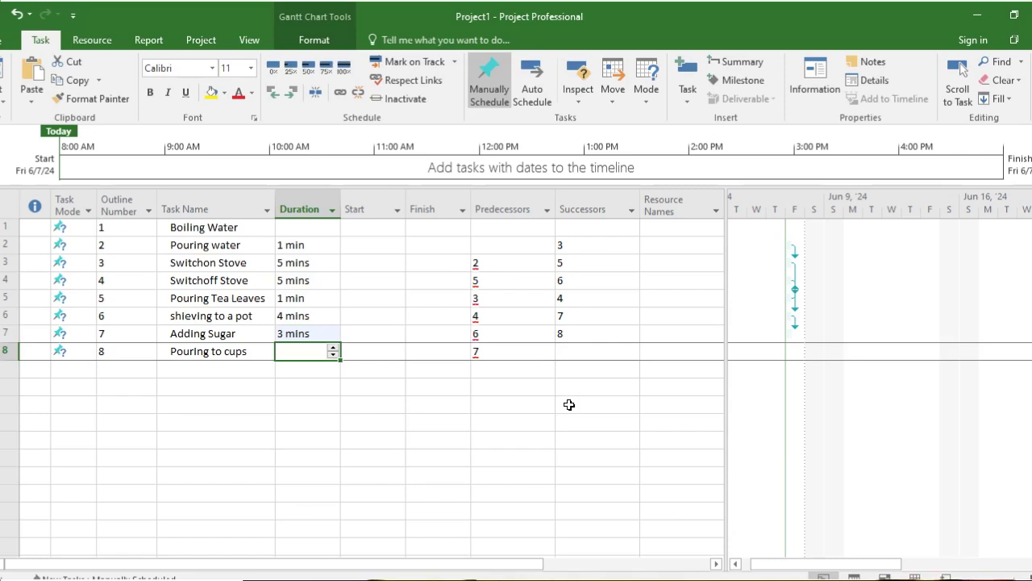
Set the duration of the Pouring to cups task to 5 minutes
{"action": "type", "text": "4"}
{"action": "key", "text": "BackSpace"}
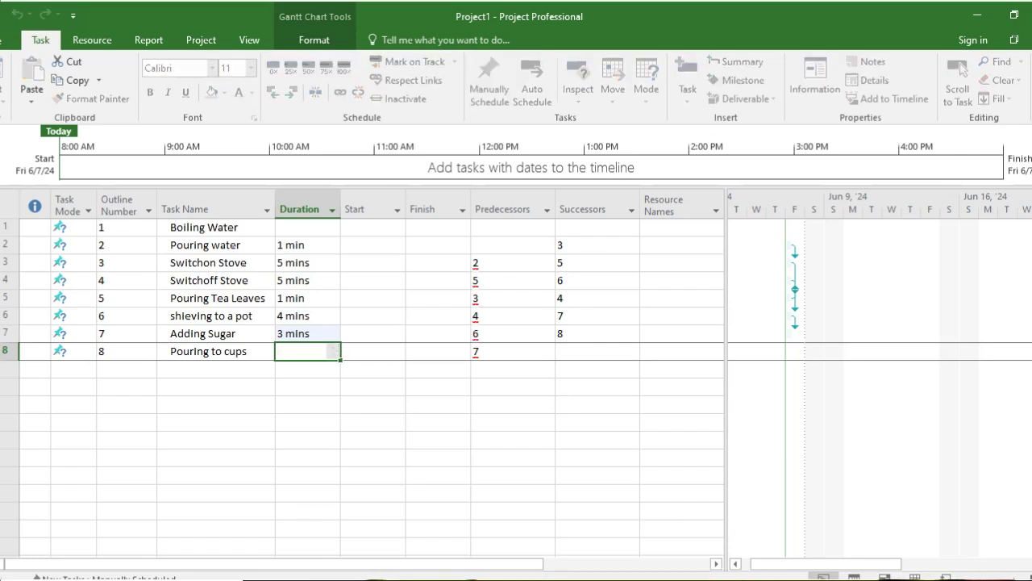
{"action": "type", "text": "4"}
{"action": "key", "text": "BackSpace"}
{"action": "type", "text": "4 "}
{"action": "type", "text": "m"}
{"action": "key", "text": "Return"}
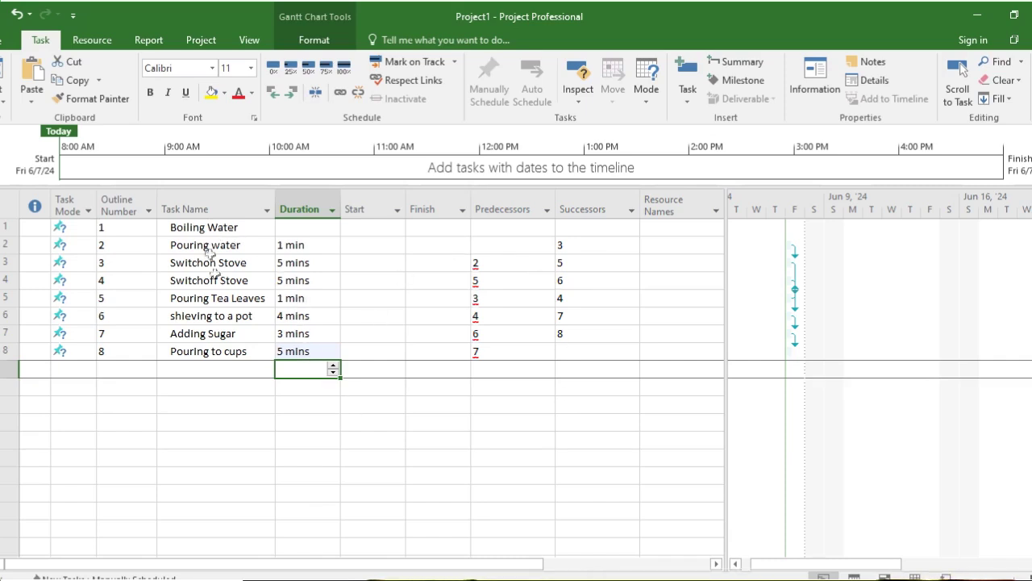
Make Pouring water, Switchon Stove and Switchoff Stove subtasks of Boiling Water, and switch all the tasks to Auto Schedule
{"action": "left_click_drag", "start_coordinate": [211, 246], "coordinate": [231, 274]}
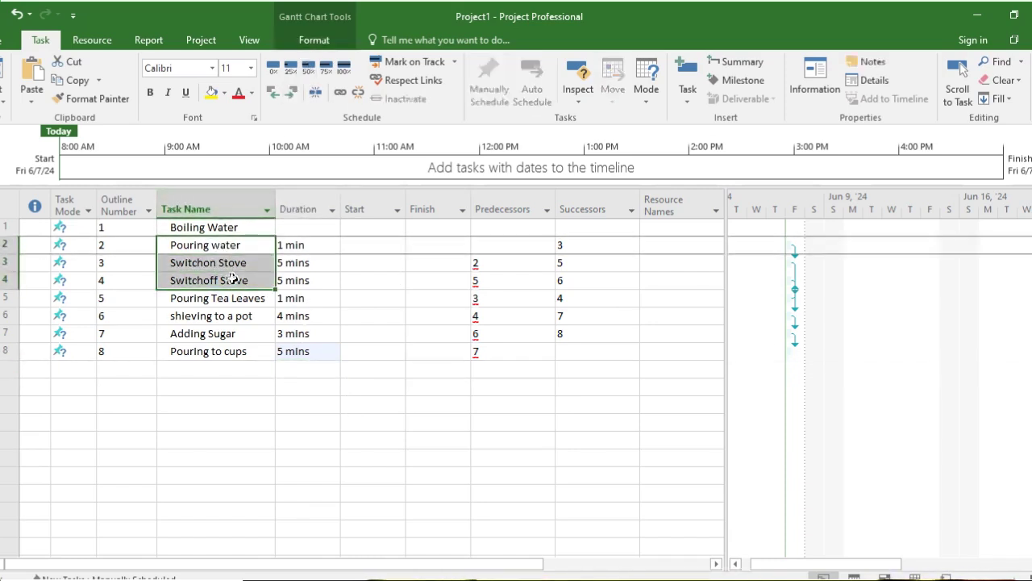
{"action": "left_click", "coordinate": [292, 91]}
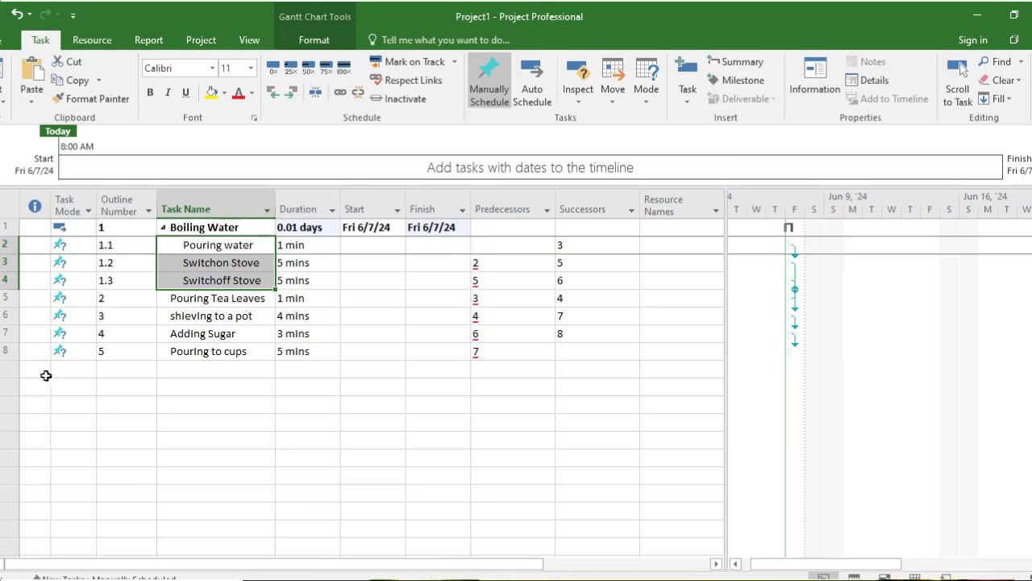
{"action": "left_click_drag", "start_coordinate": [4, 352], "coordinate": [4, 226]}
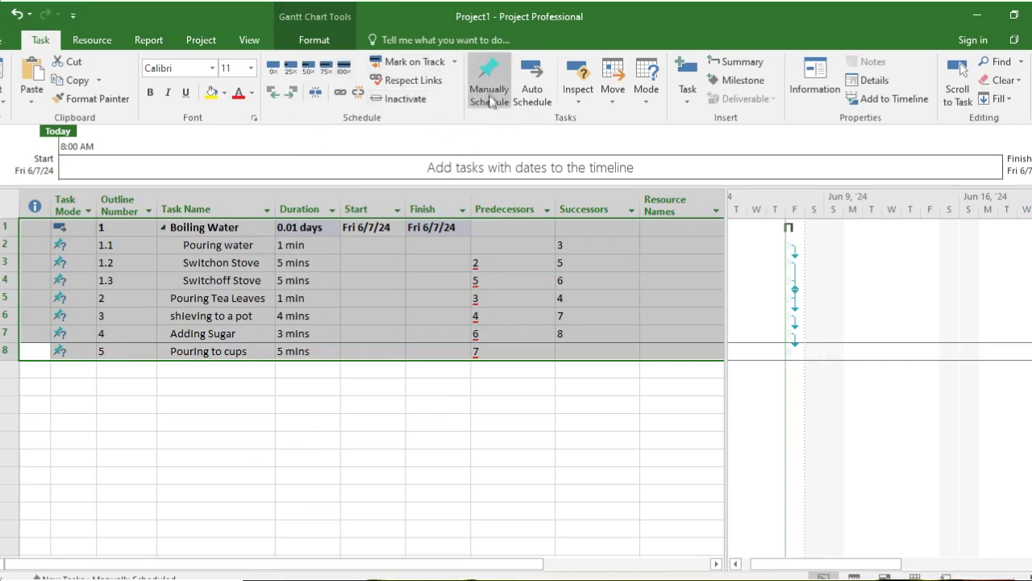
{"action": "left_click", "coordinate": [532, 90]}
{"action": "left_click", "coordinate": [488, 90]}
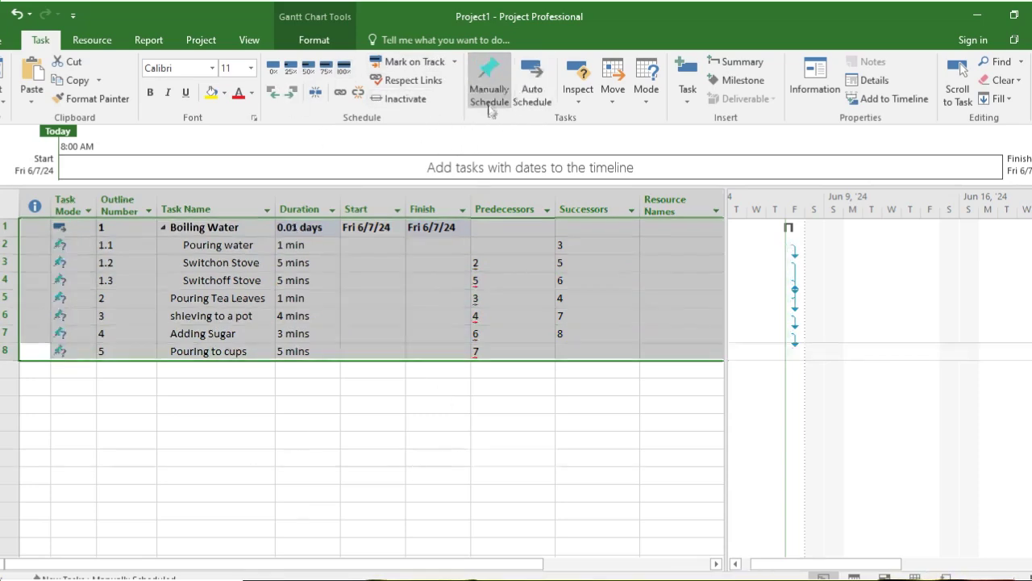
{"action": "left_click", "coordinate": [532, 90]}
{"action": "left_click", "coordinate": [484, 457]}
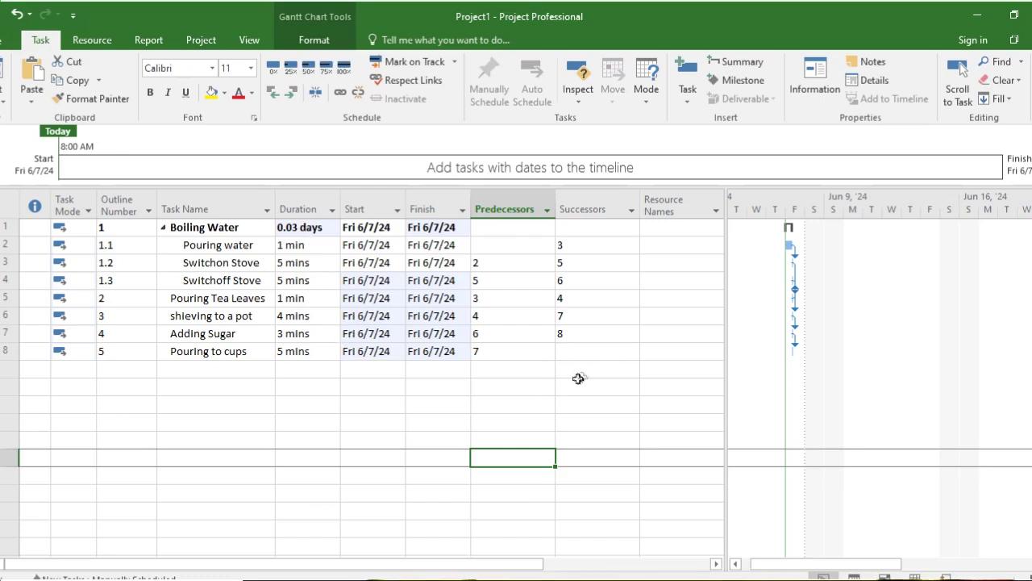
{"action": "left_click", "coordinate": [589, 352]}
{"action": "left_click_drag", "start_coordinate": [584, 354], "coordinate": [27, 325]}
{"action": "left_click", "coordinate": [241, 481]}
{"action": "left_click_drag", "start_coordinate": [600, 350], "coordinate": [25, 319]}
{"action": "left_click", "coordinate": [215, 475]}
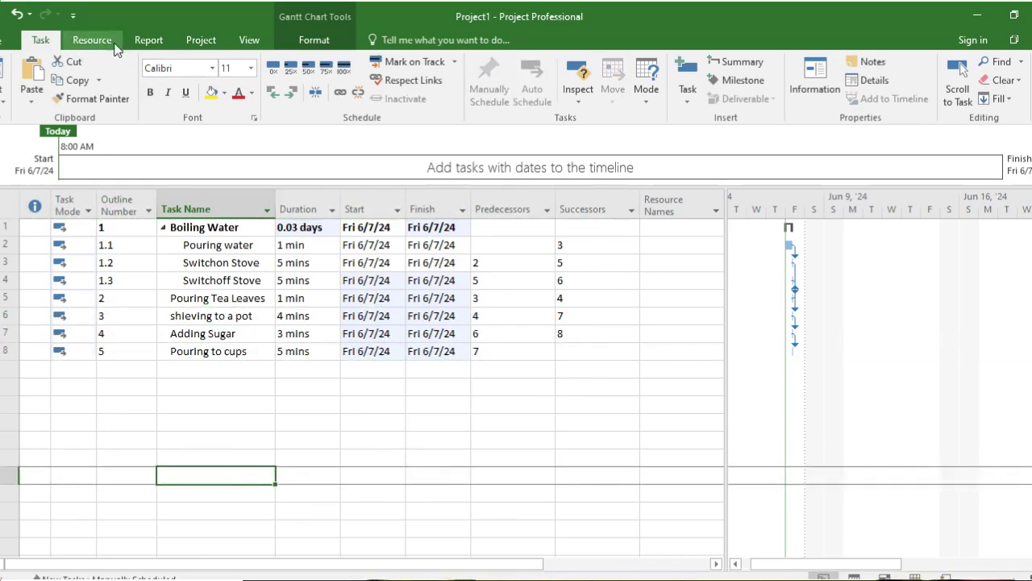
Turn on the project summary task so it heads the task list
{"action": "left_click", "coordinate": [93, 42]}
{"action": "left_click", "coordinate": [150, 41]}
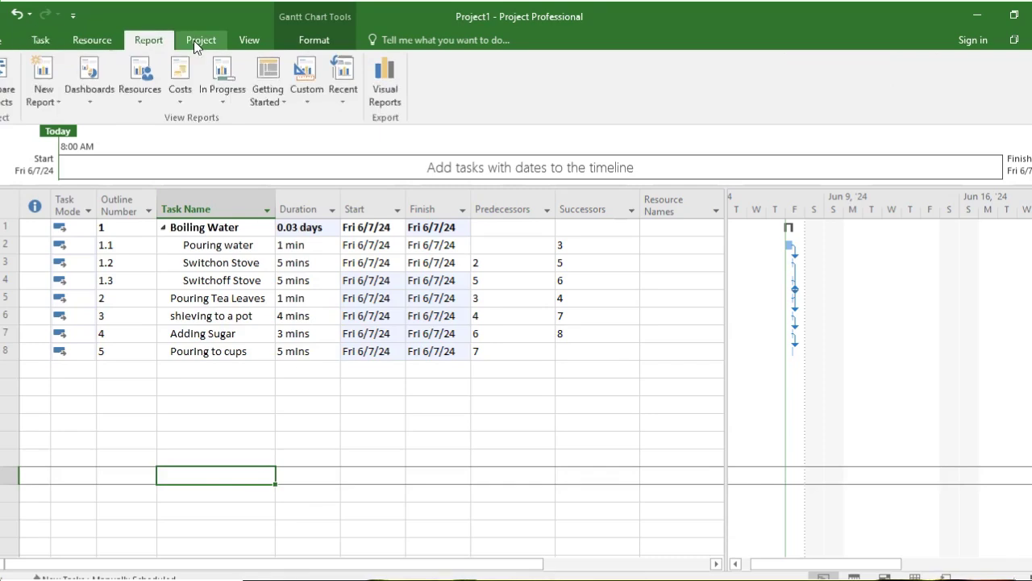
{"action": "left_click", "coordinate": [188, 42]}
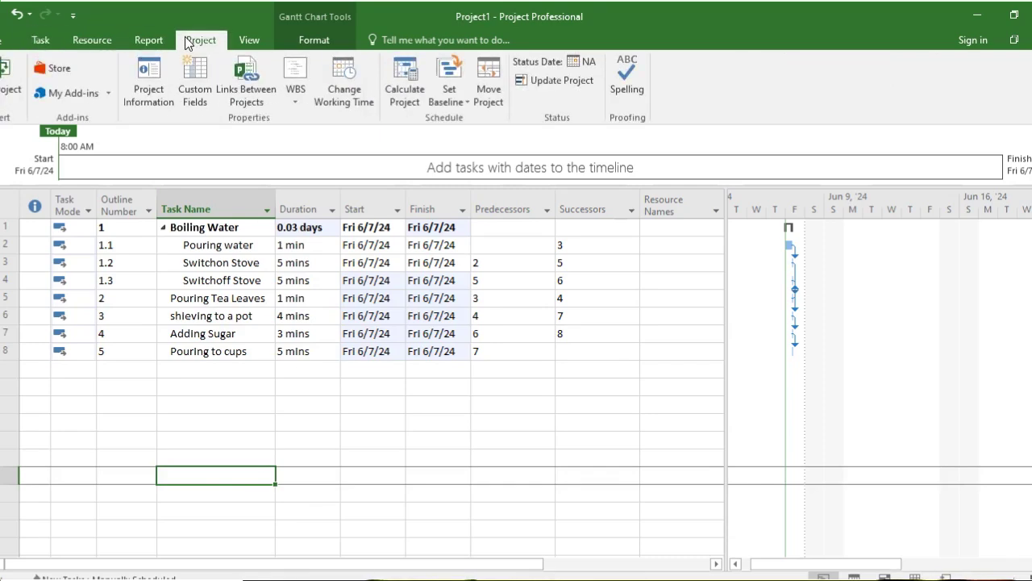
{"action": "left_click", "coordinate": [259, 40]}
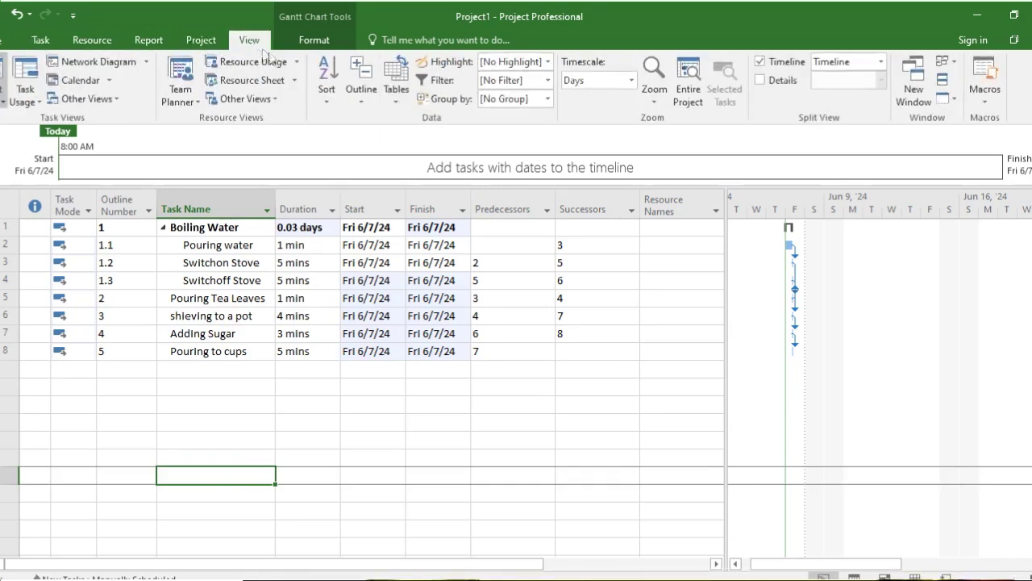
{"action": "left_click", "coordinate": [321, 45]}
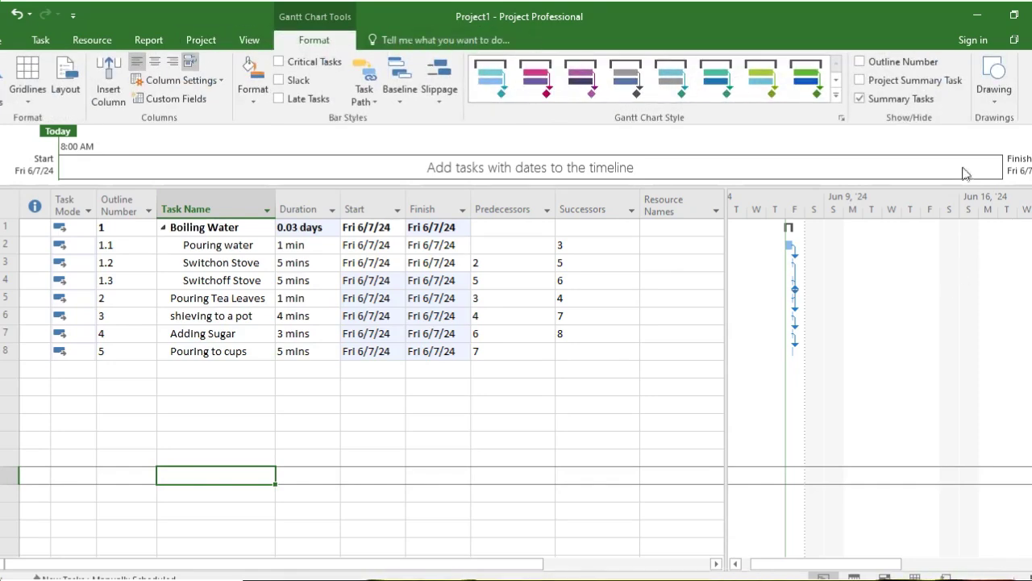
{"action": "left_click", "coordinate": [859, 80]}
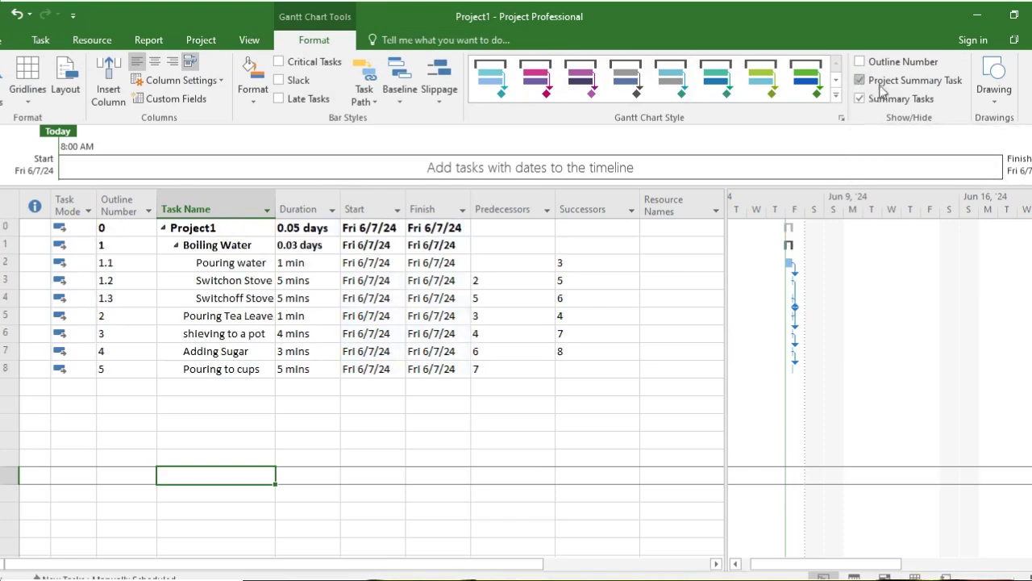
Rename the project summary task as Tea Making
{"action": "left_click", "coordinate": [217, 228]}
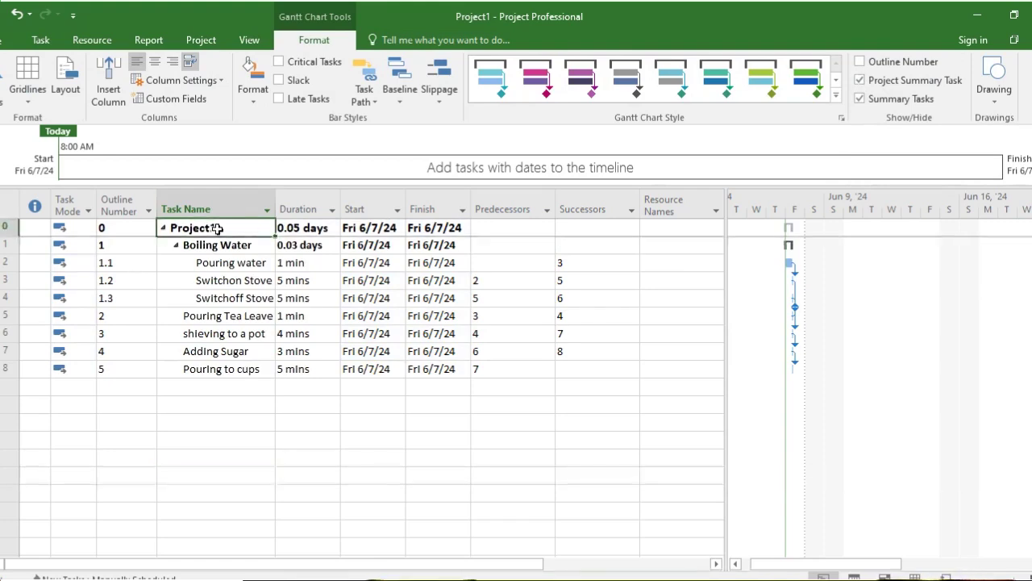
{"action": "double_click", "coordinate": [217, 229]}
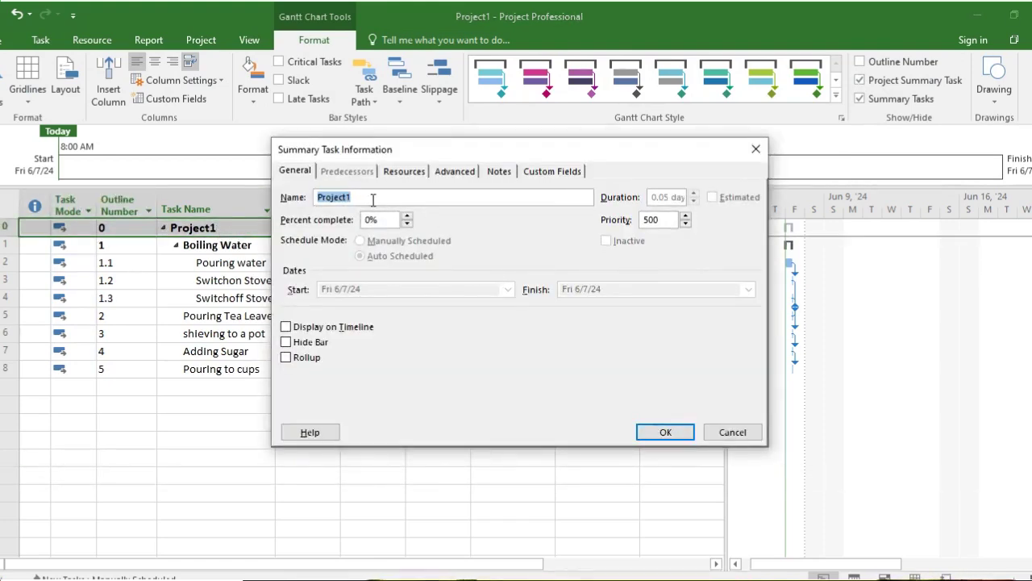
{"action": "type", "text": "M"}
{"action": "type", "text": "tea"}
{"action": "key", "text": "BackSpace"}
{"action": "key", "text": "BackSpace"}
{"action": "key", "text": "BackSpace"}
{"action": "type", "text": "Tea"}
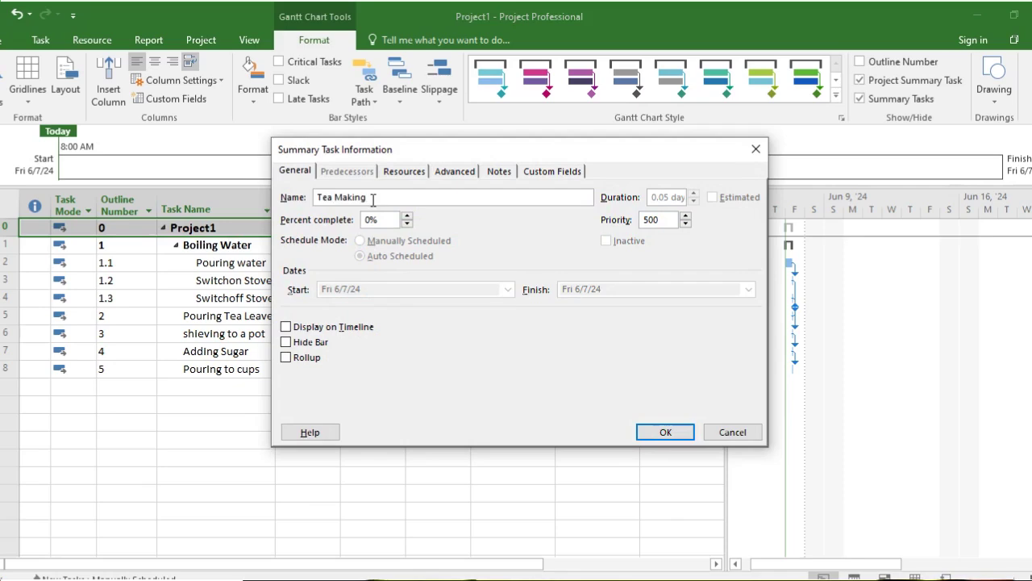
{"action": "left_click", "coordinate": [663, 432]}
{"action": "left_click", "coordinate": [494, 492]}
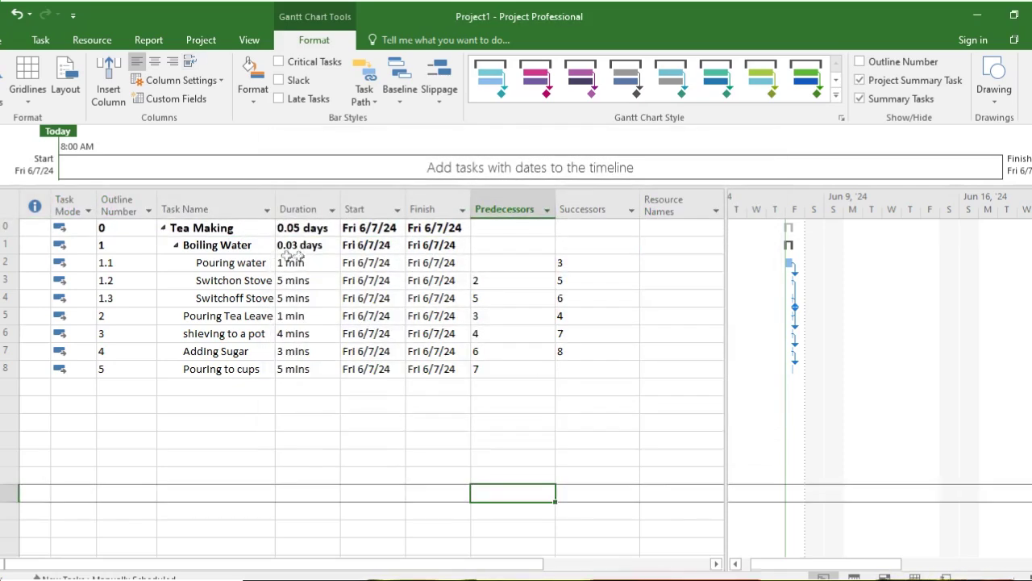
{"action": "left_click", "coordinate": [305, 228]}
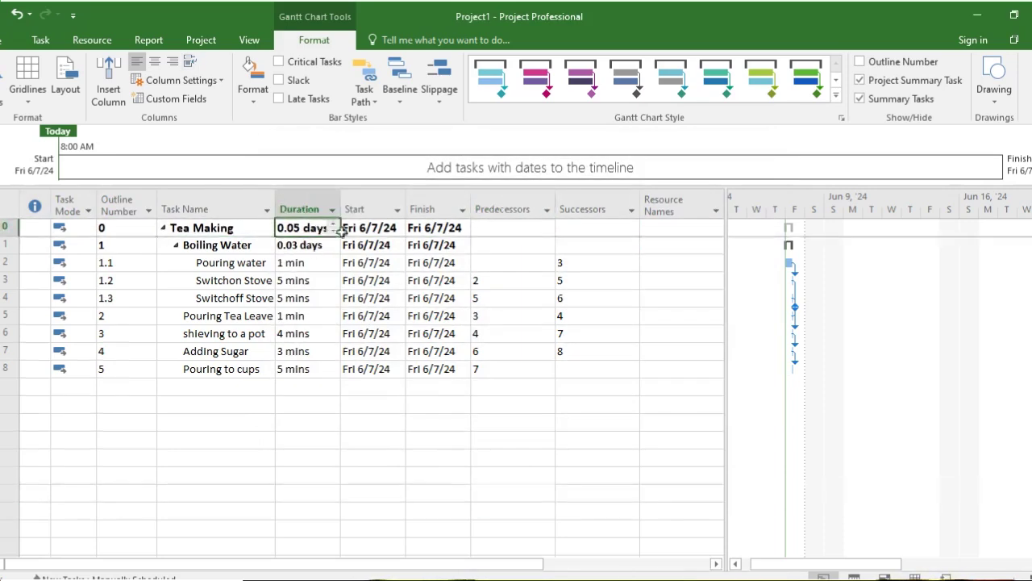
{"action": "right_click", "coordinate": [301, 233]}
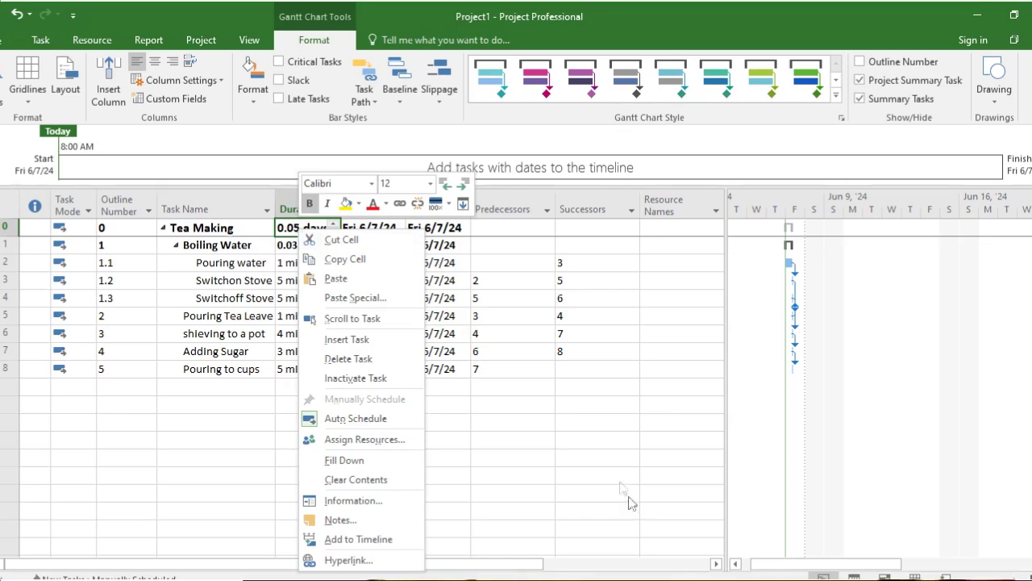
{"action": "key", "text": "Escape"}
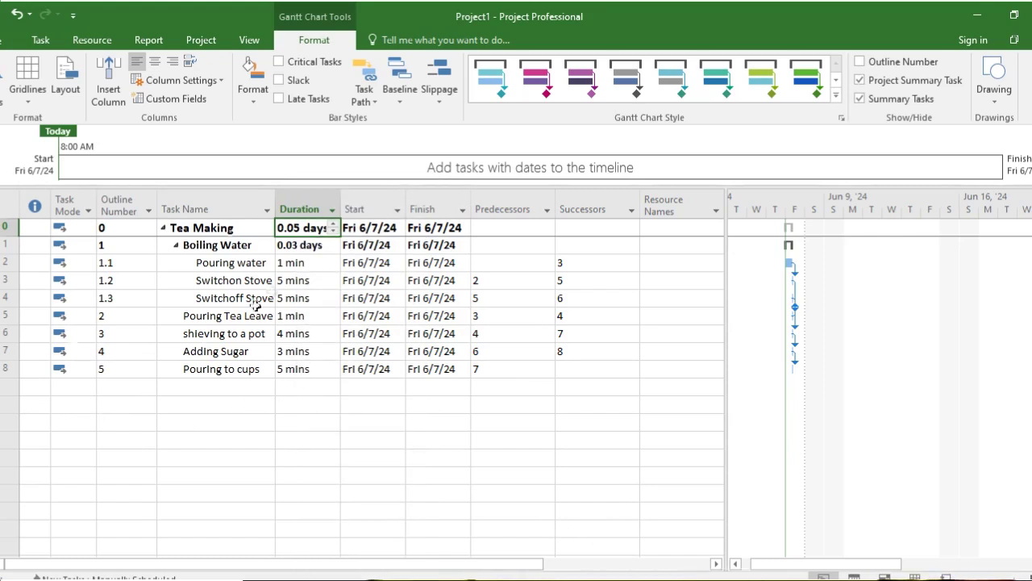
{"action": "right_click", "coordinate": [297, 352]}
{"action": "key", "text": "Escape"}
Zoom the Gantt chart timescale to six-hour intervals around Friday, June 7 and examine the linked task bars
{"action": "left_click", "coordinate": [1030, 579]}
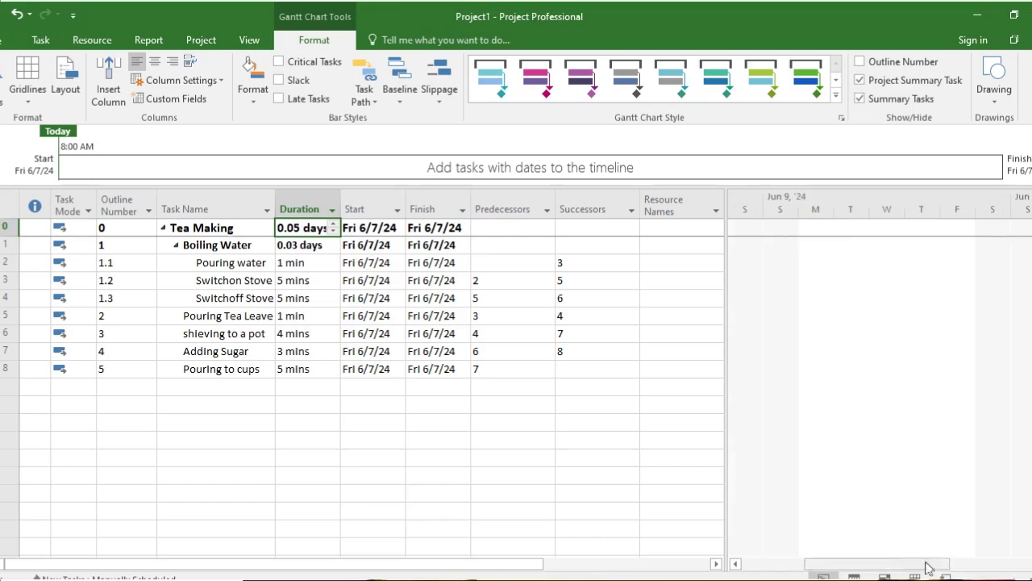
{"action": "left_click_drag", "start_coordinate": [922, 567], "coordinate": [758, 574]}
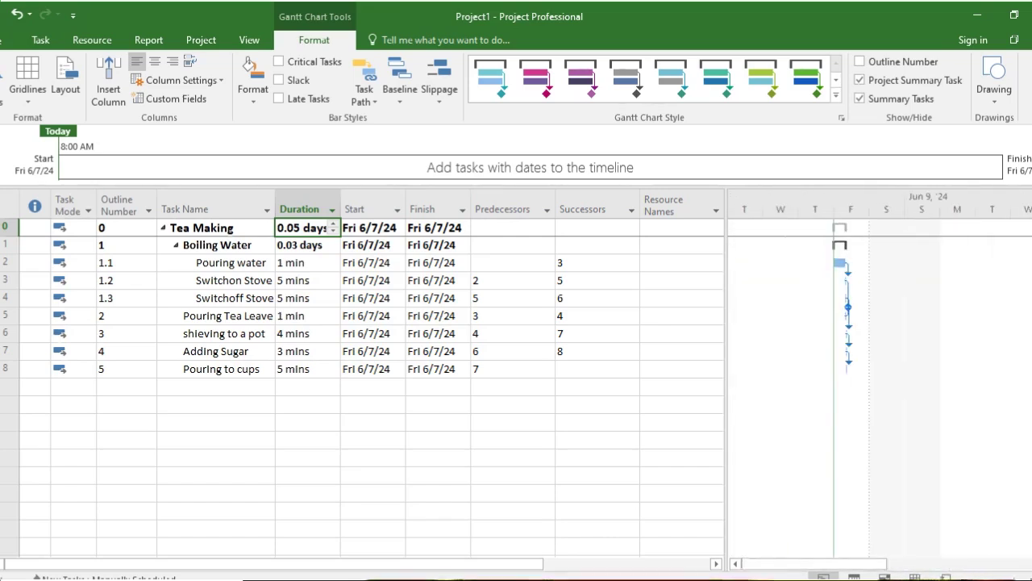
{"action": "left_click", "coordinate": [1031, 579]}
{"action": "left_click", "coordinate": [1031, 579]}
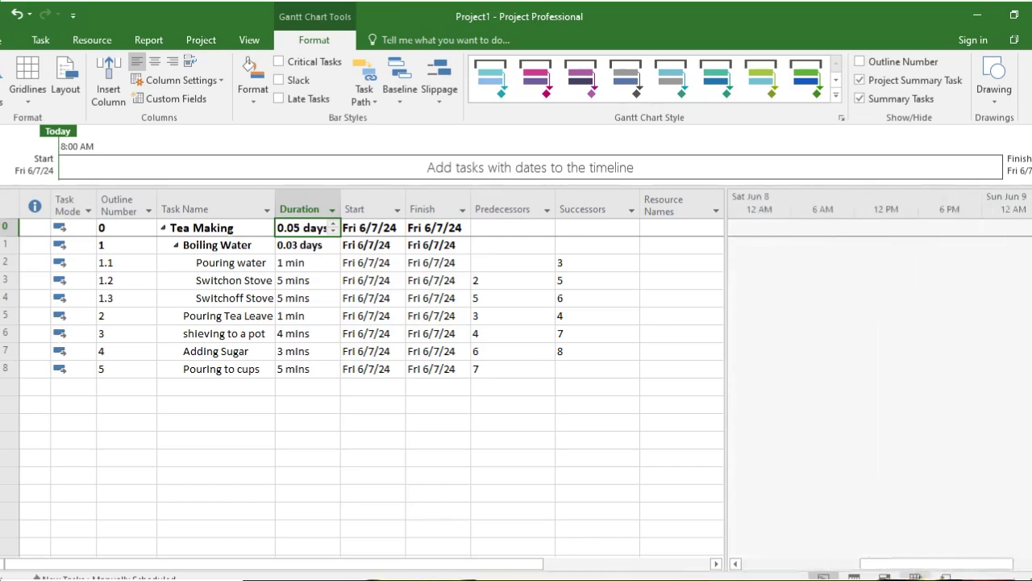
{"action": "left_click_drag", "start_coordinate": [917, 571], "coordinate": [794, 571]}
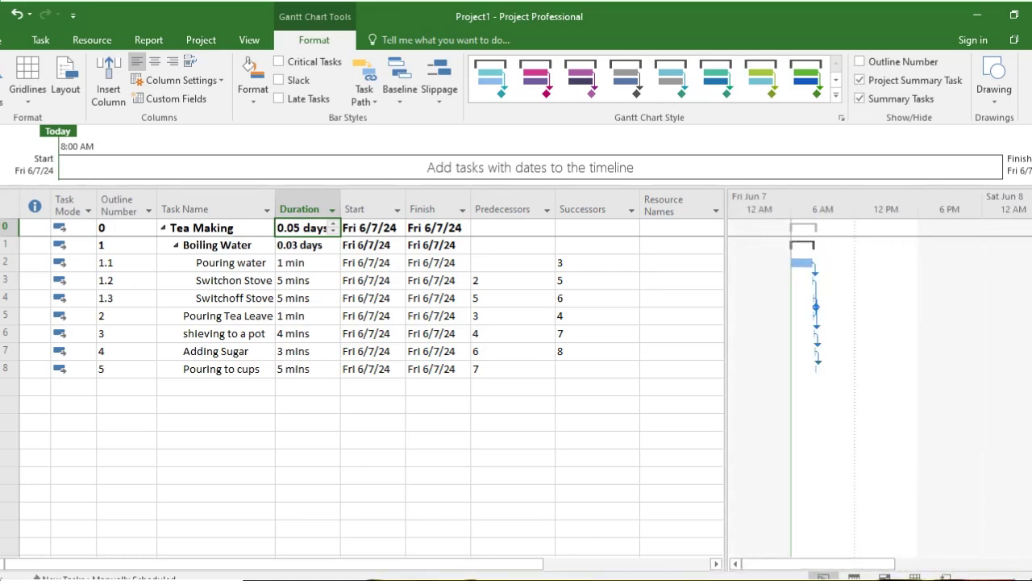
{"action": "key", "text": "ctrl+KP_Multiply"}
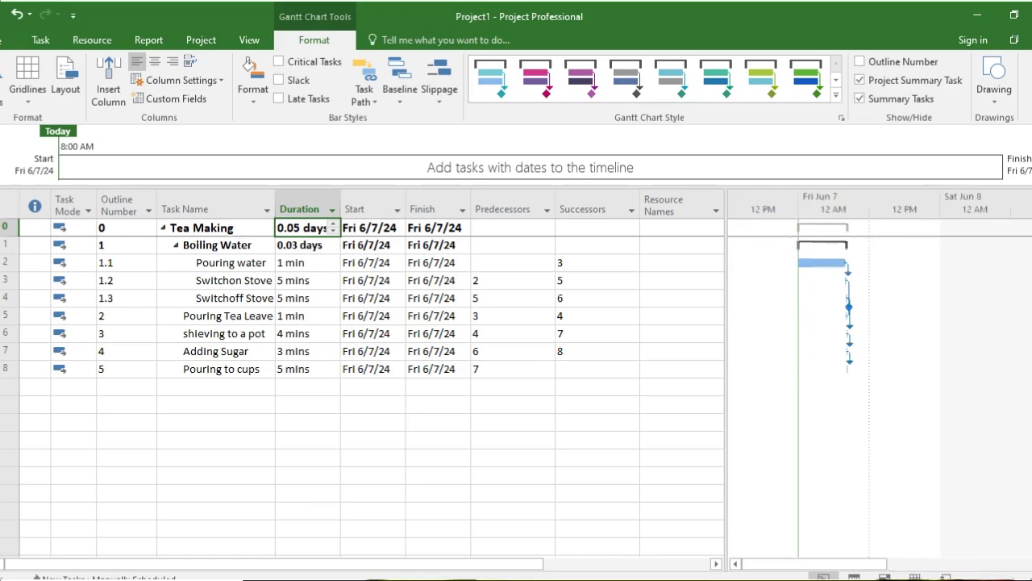
{"action": "key", "text": "ctrl+KP_Divide"}
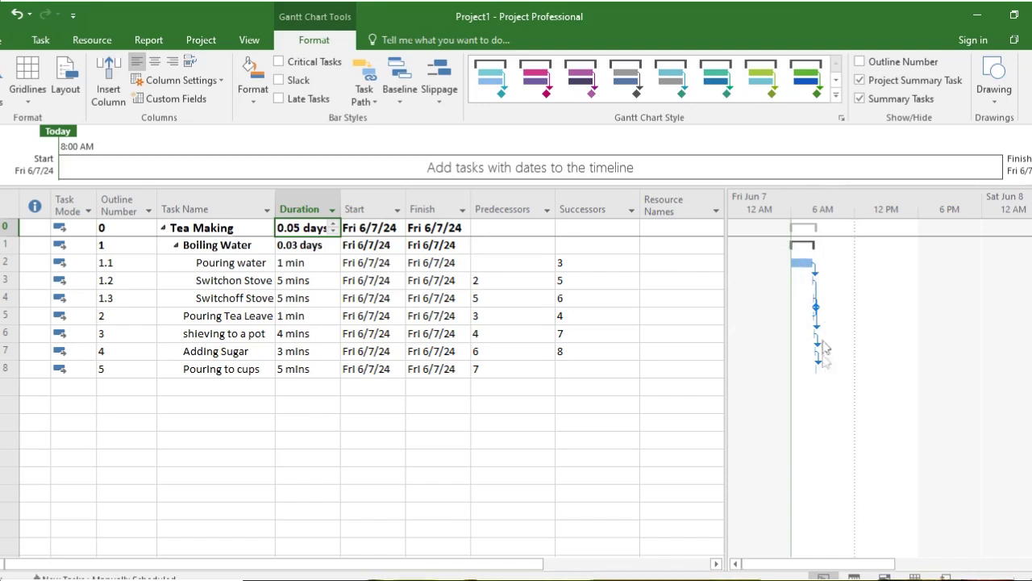
{"action": "left_click", "coordinate": [395, 450]}
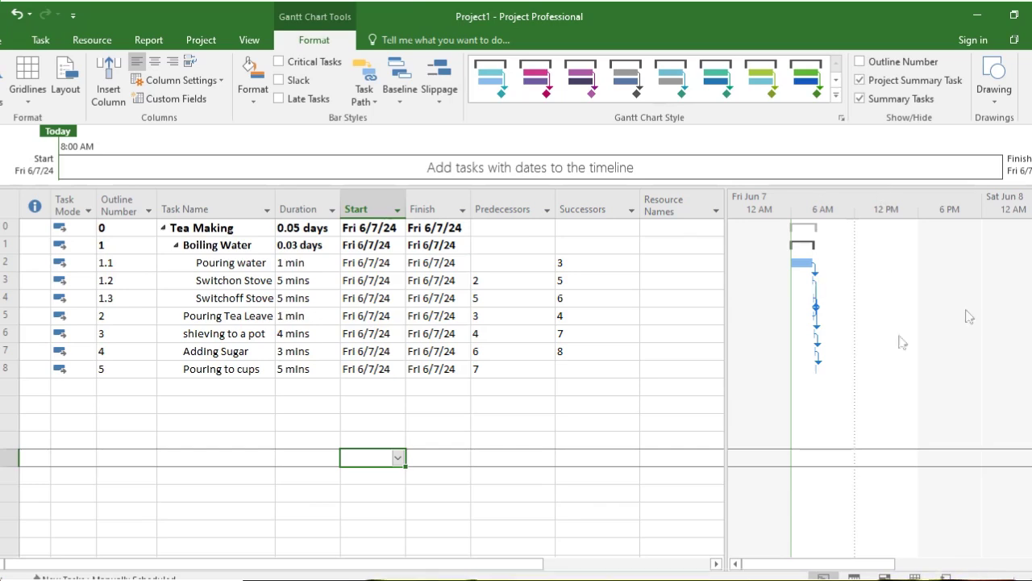
Try to shift the Switchon Stove bar and to stretch the Pouring water bar to 360 minutes in the Gantt chart, undoing the change
{"action": "left_click_drag", "start_coordinate": [817, 282], "coordinate": [867, 282]}
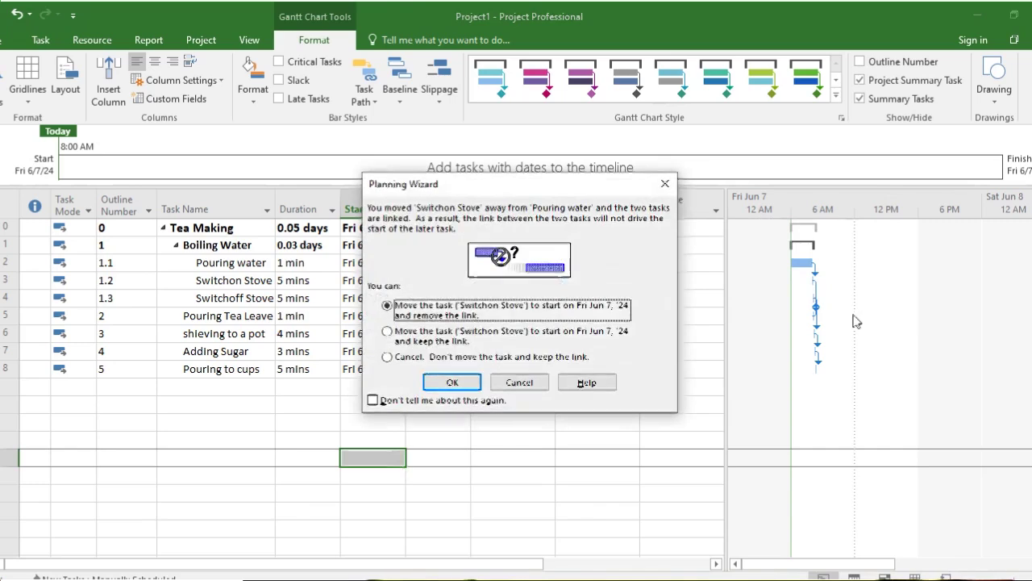
{"action": "left_click", "coordinate": [520, 384]}
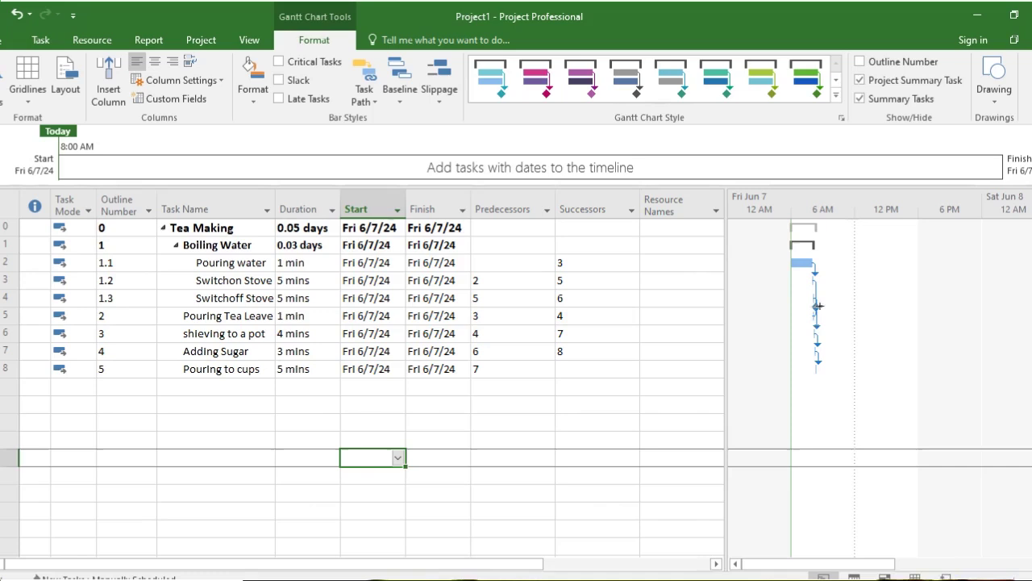
{"action": "left_click_drag", "start_coordinate": [814, 264], "coordinate": [885, 266]}
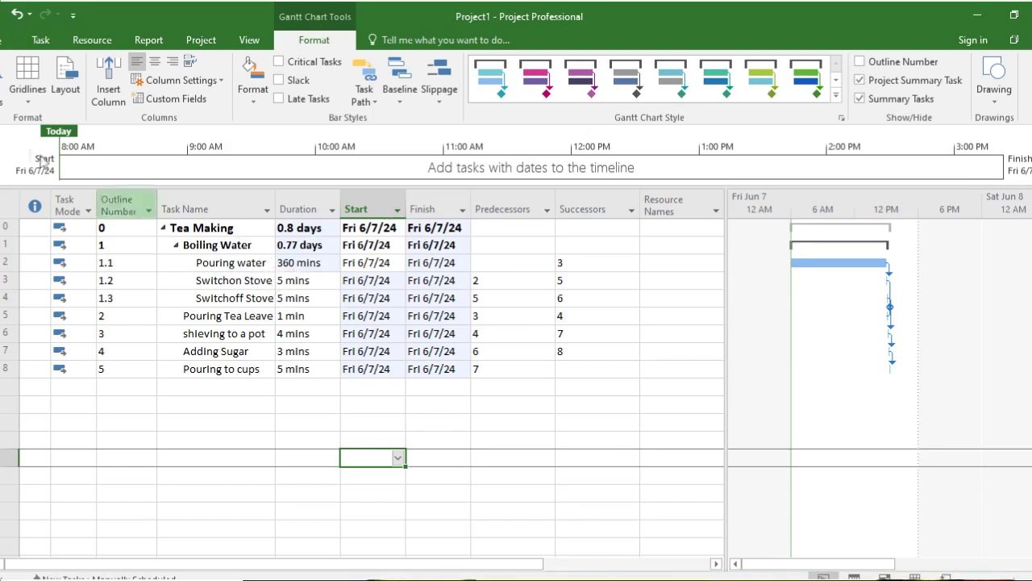
{"action": "left_click", "coordinate": [17, 18]}
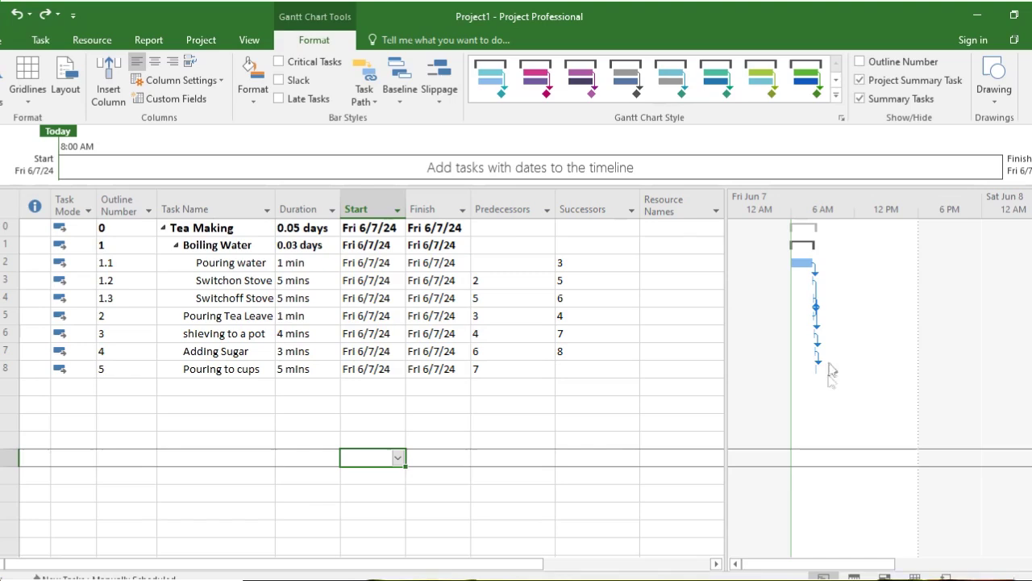
Try a duration of 5 minutes for the Pouring water task and undo the change
{"action": "left_click", "coordinate": [800, 262]}
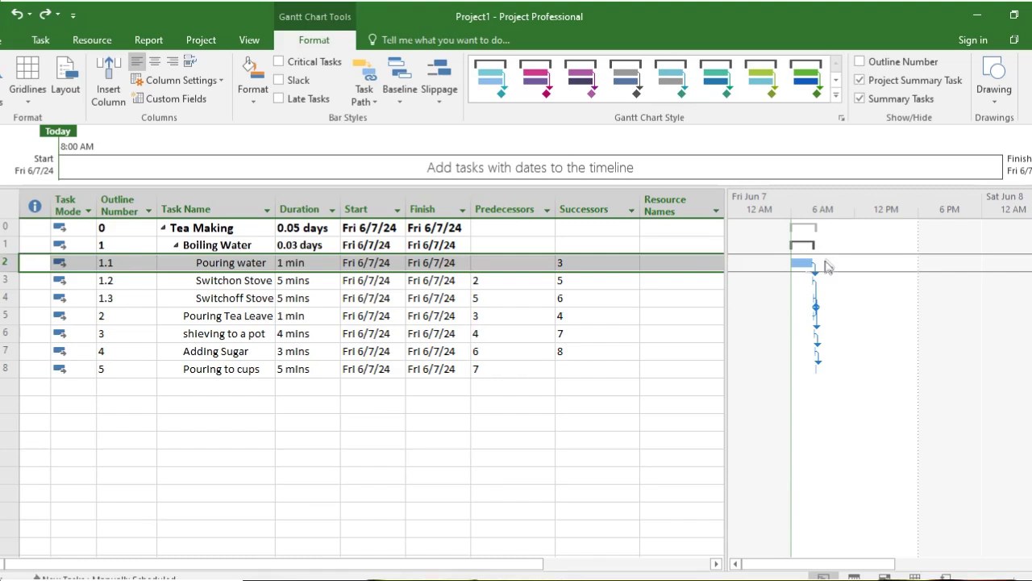
{"action": "left_click", "coordinate": [284, 263]}
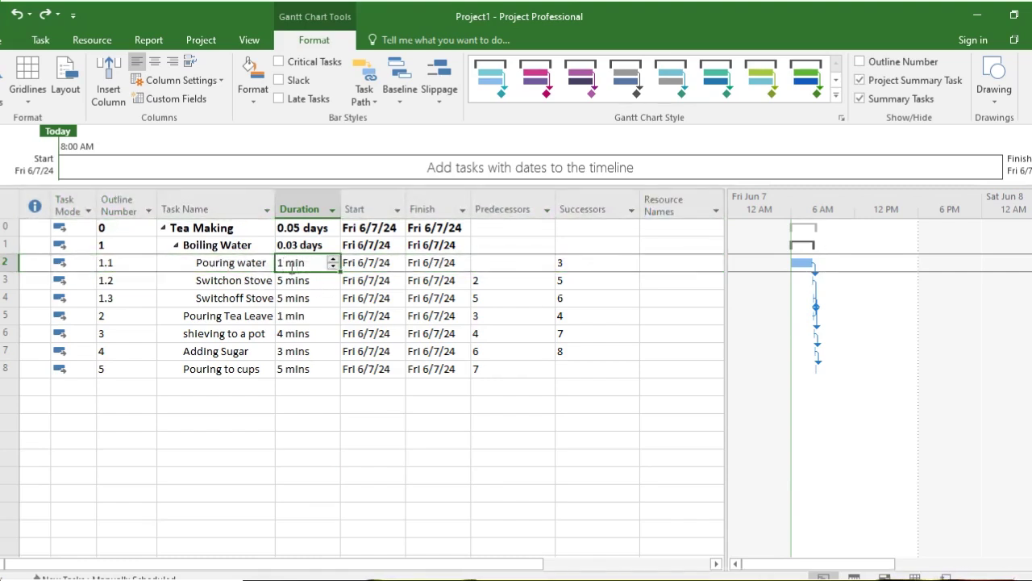
{"action": "left_click", "coordinate": [284, 263]}
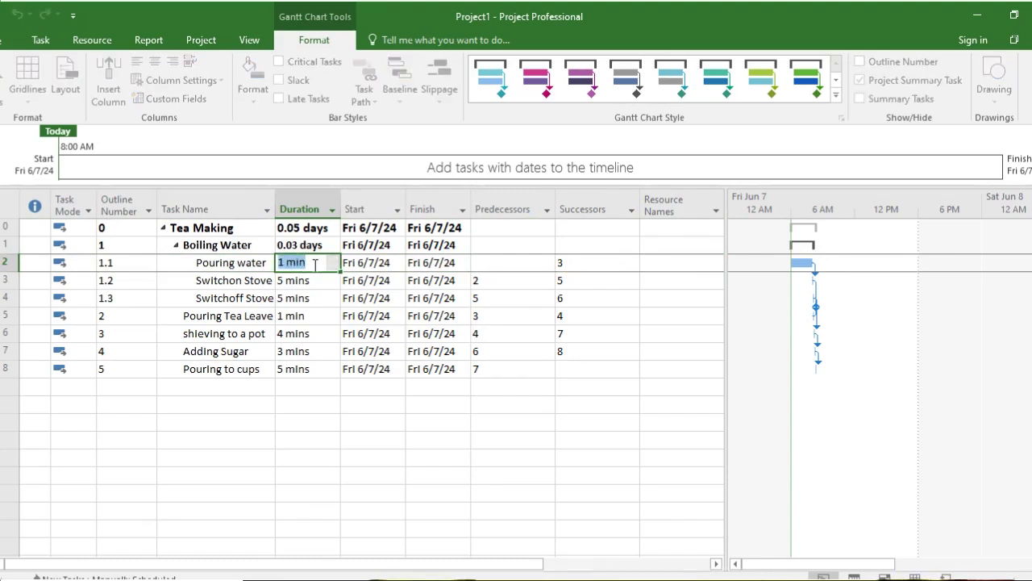
{"action": "type", "text": "5 min"}
{"action": "key", "text": "Return"}
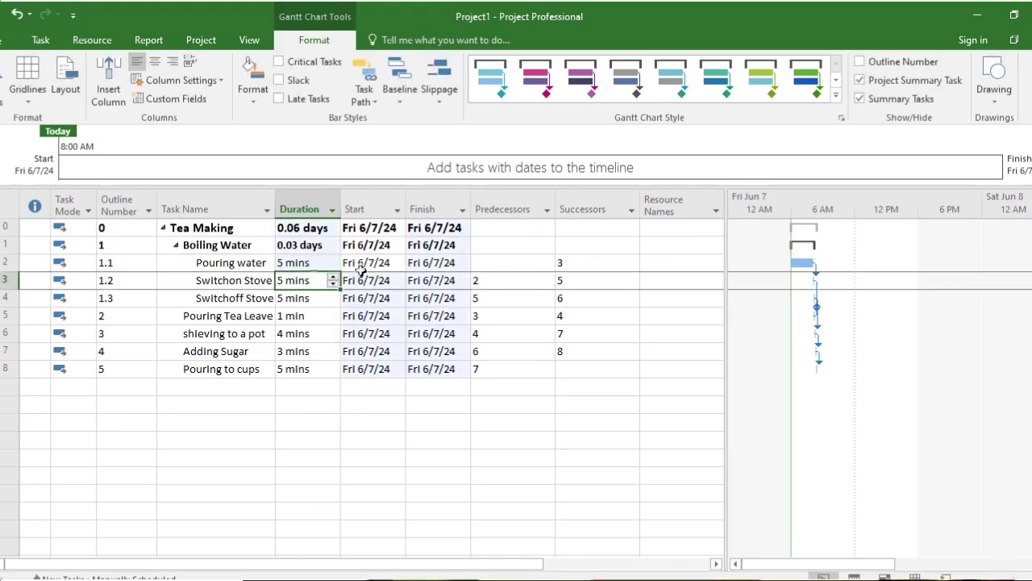
{"action": "left_click", "coordinate": [16, 14]}
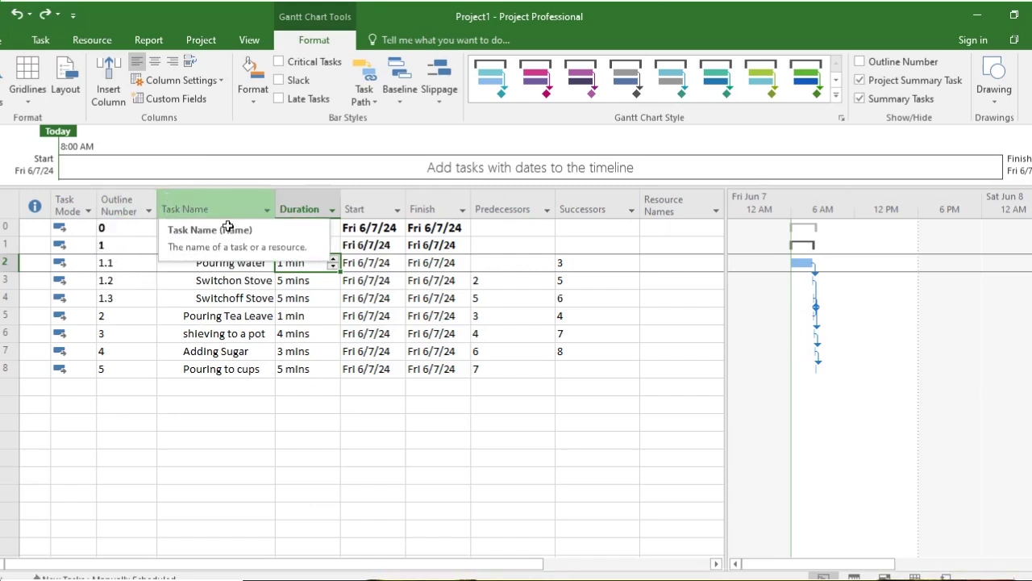
{"action": "left_click", "coordinate": [673, 457]}
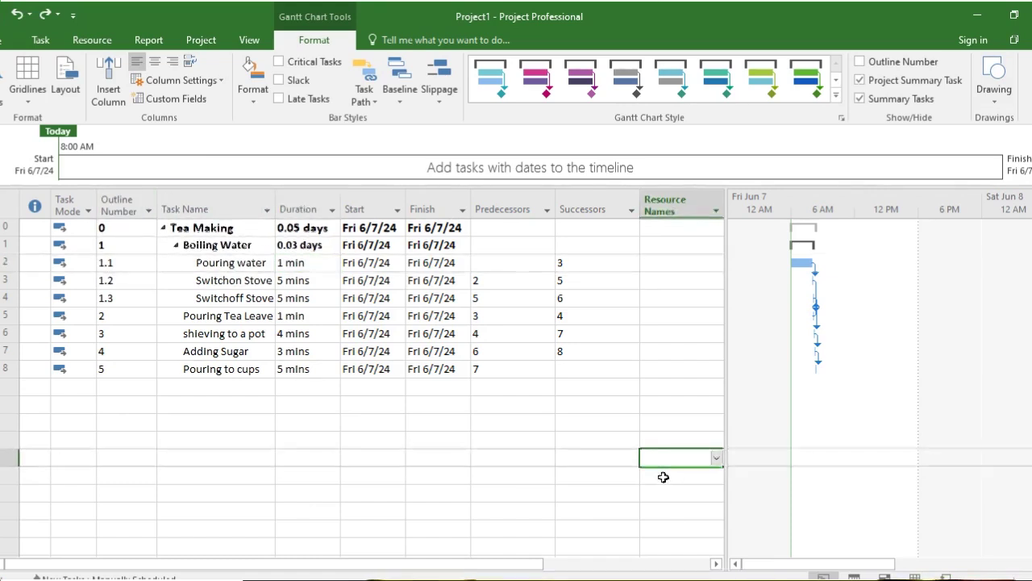